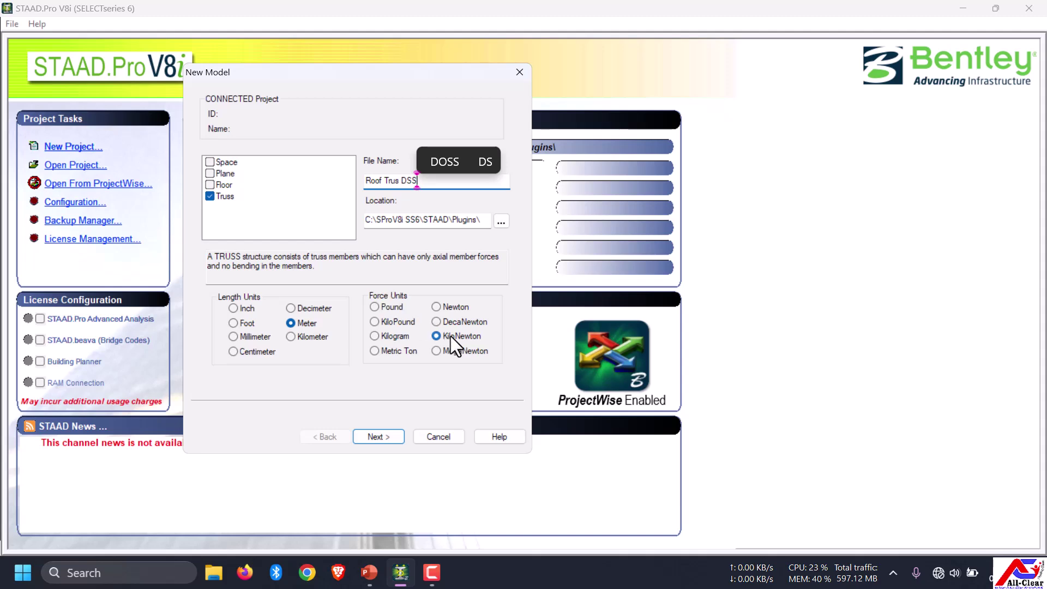
# - Create the truss model with Add Beam as the starting task, and show it in front view without the snap grid
pyautogui.click(394, 434)
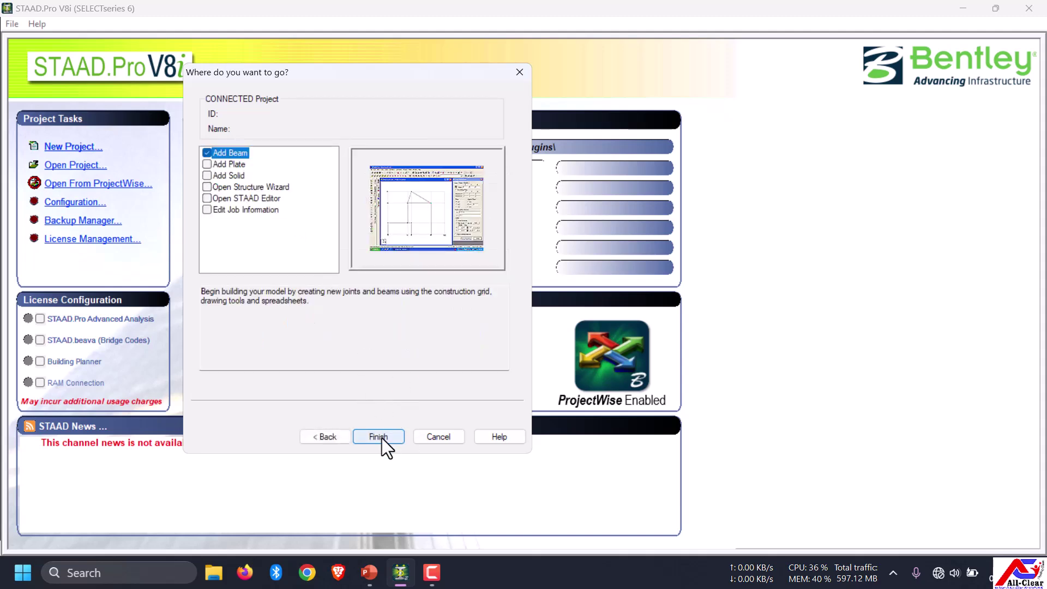
pyautogui.click(381, 437)
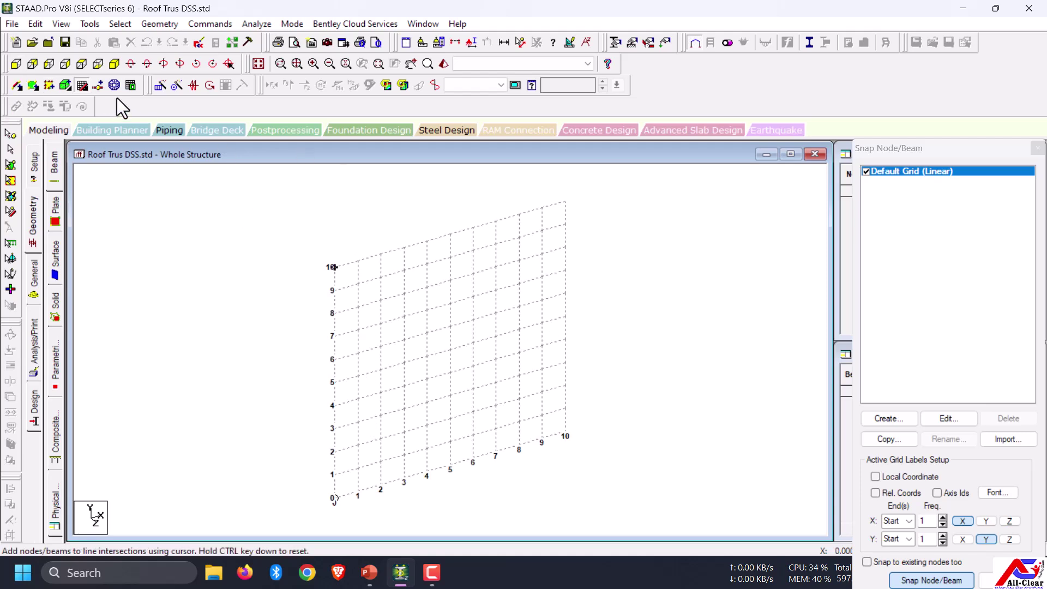
pyautogui.click(18, 69)
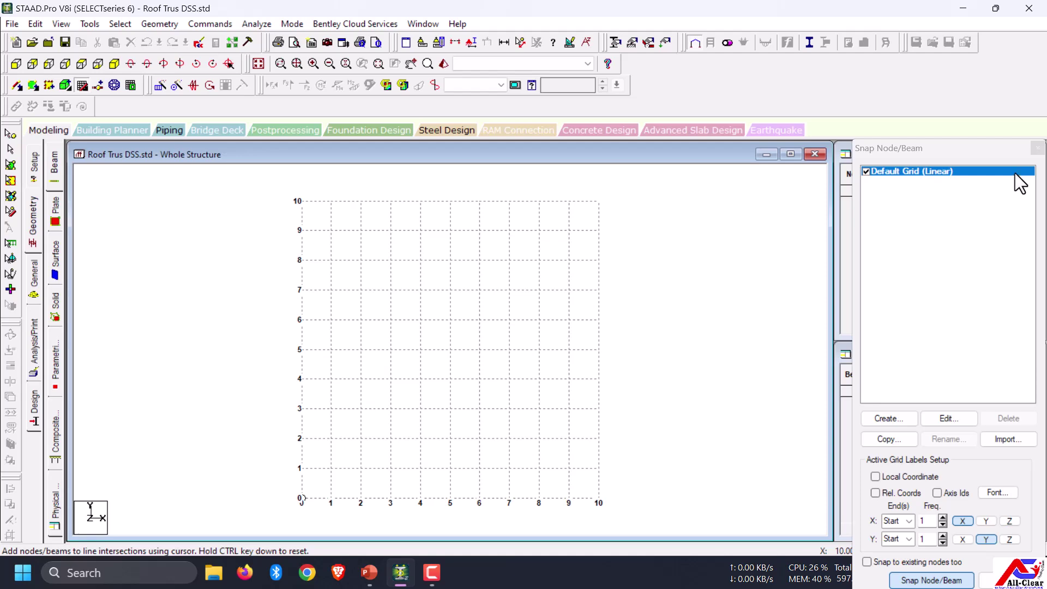
pyautogui.click(1036, 148)
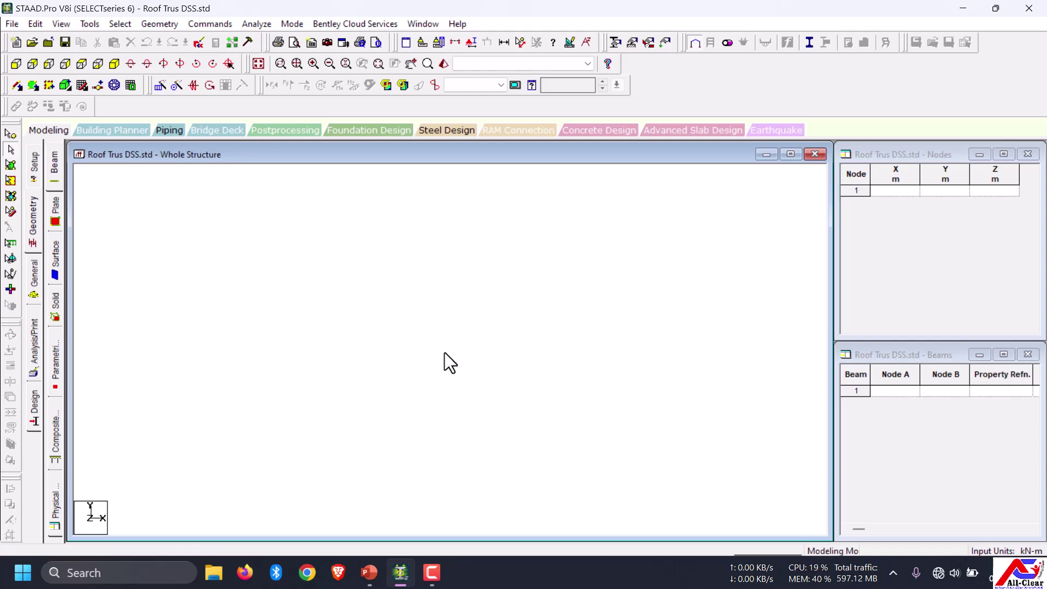
# - Enter the first node at coordinates 0, 0, 0 in the node table and activate the Nodes Cursor
pyautogui.click(886, 190)
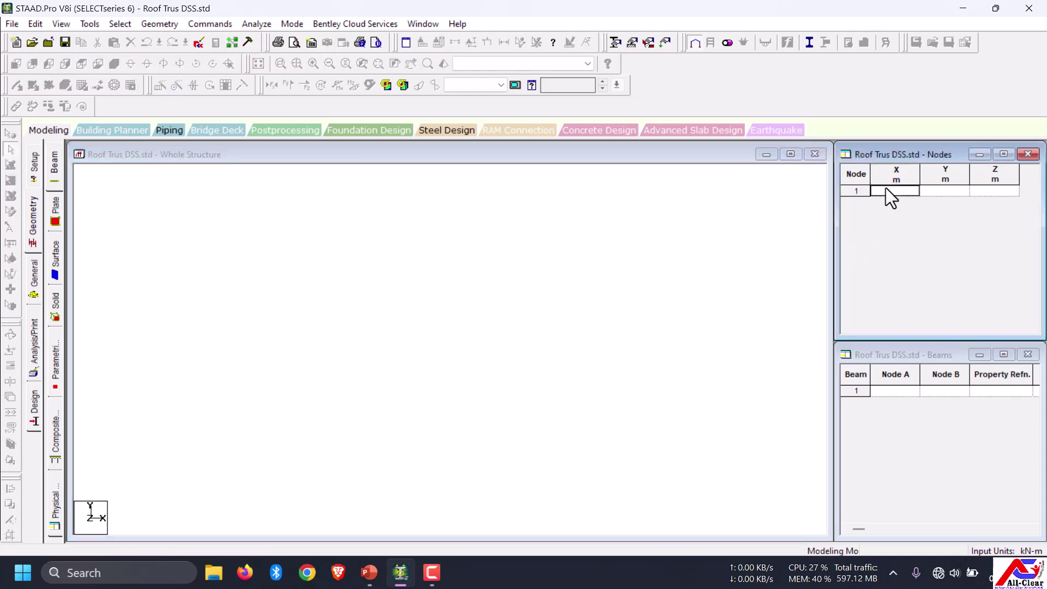
pyautogui.click(951, 188)
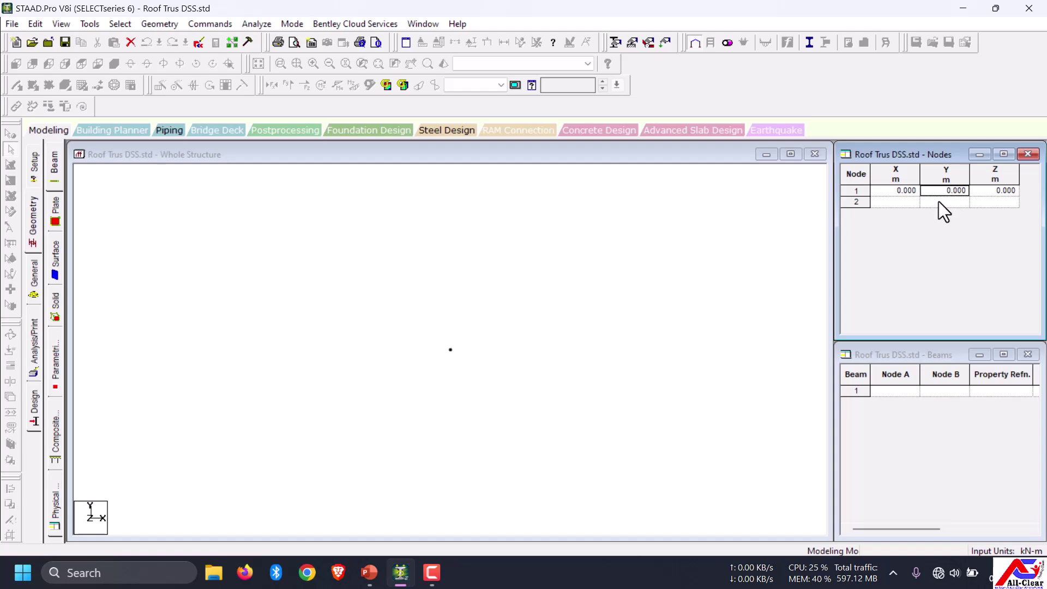
pyautogui.moveTo(424, 332); pyautogui.dragTo(512, 381)
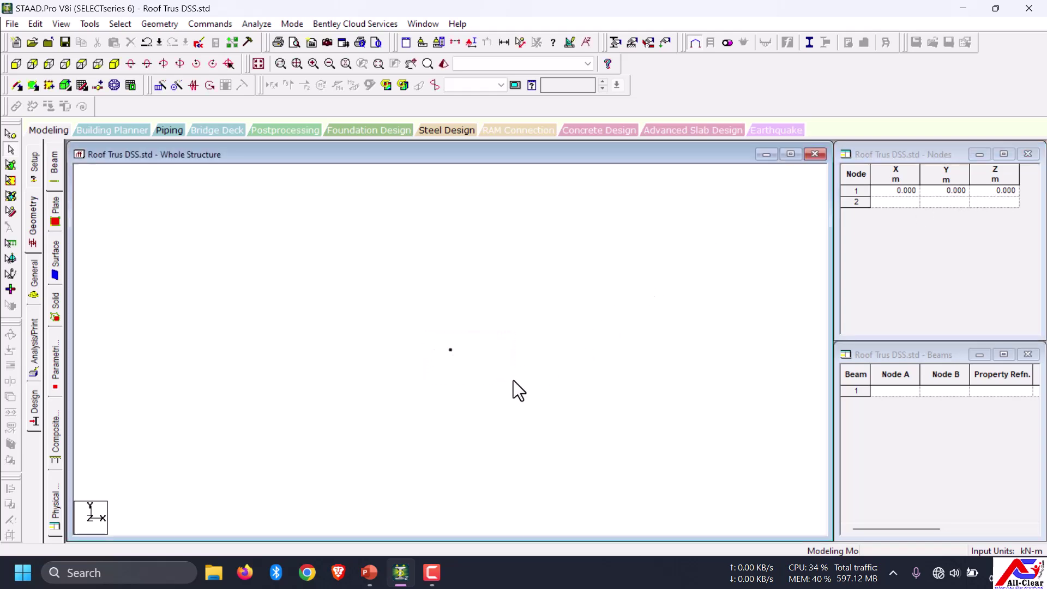
pyautogui.click(10, 135)
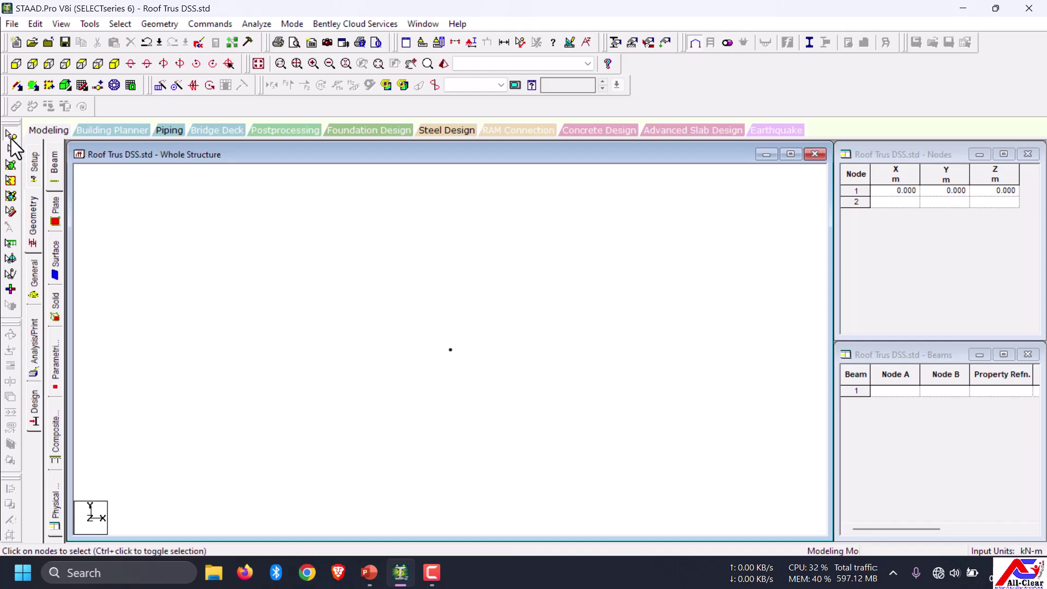
# - Switch to the PowerPoint show, check the Pratt truss span and rise on the Loading Calculation slide, and return to STAAD.Pro
pyautogui.click(369, 576)
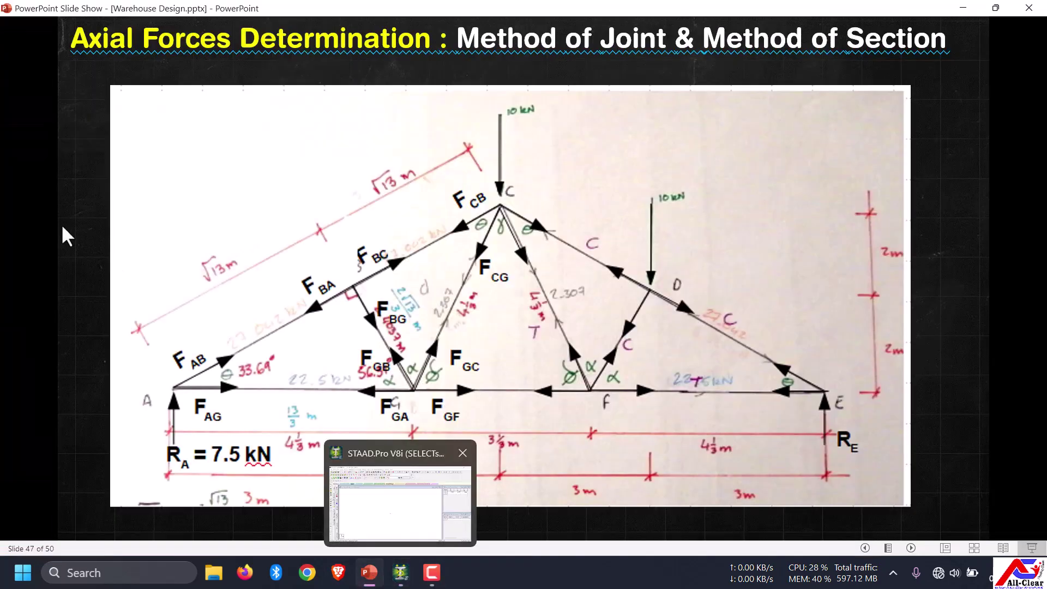
pyautogui.click(388, 334)
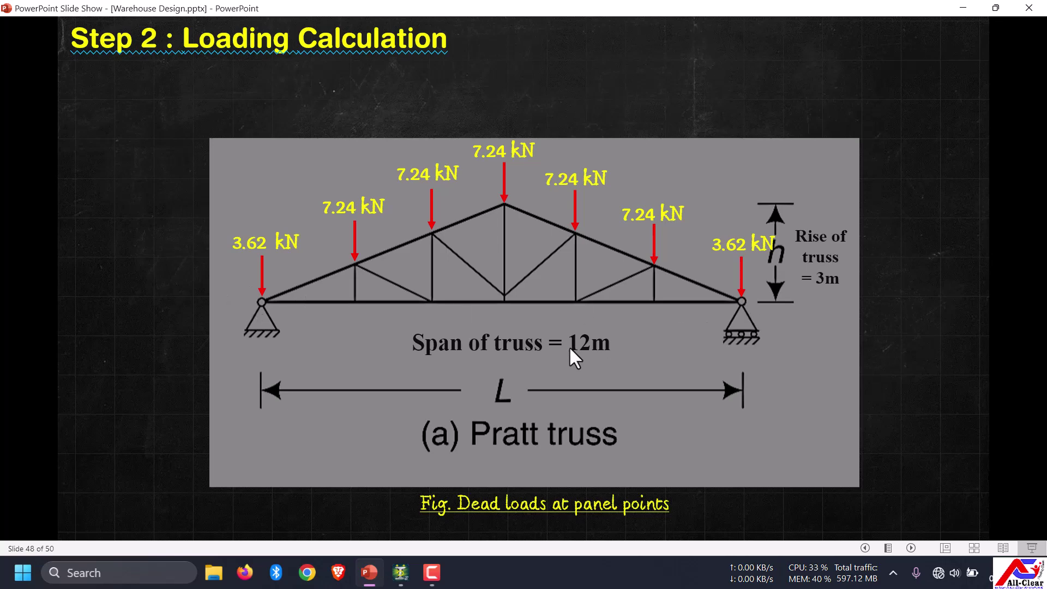
pyautogui.click(400, 573)
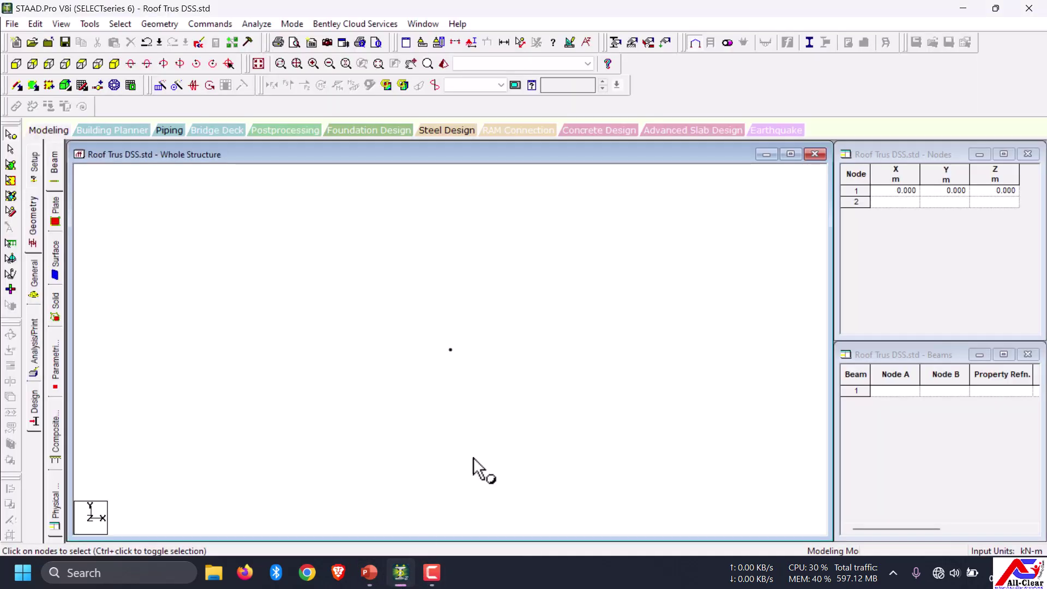
# - Copy the node at the origin and paste it with a move of 12 m in X
pyautogui.moveTo(420, 323); pyautogui.dragTo(482, 385)
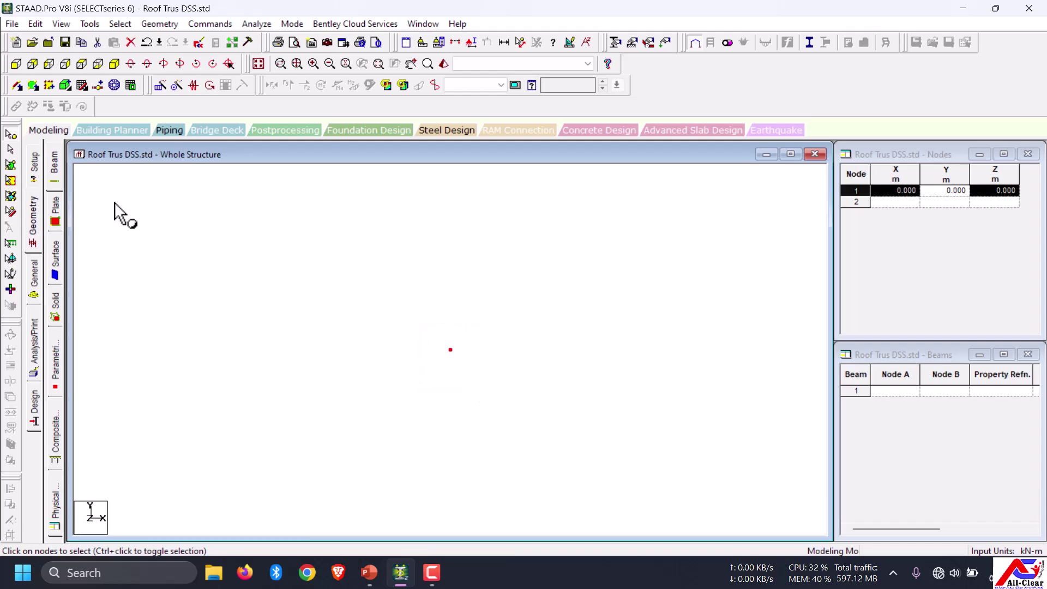
pyautogui.click(14, 139)
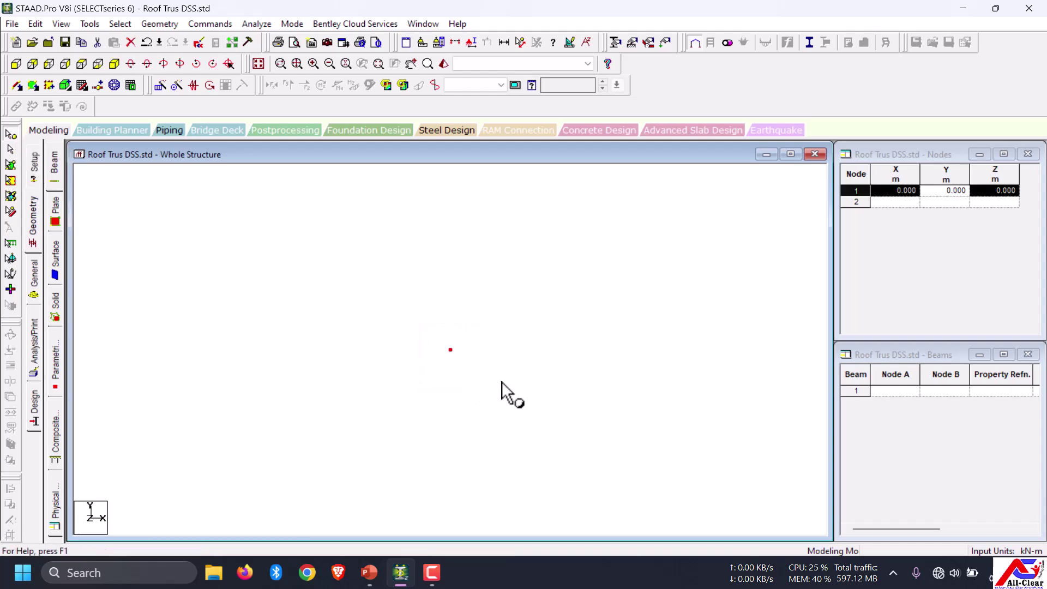
pyautogui.moveTo(429, 323); pyautogui.dragTo(496, 376)
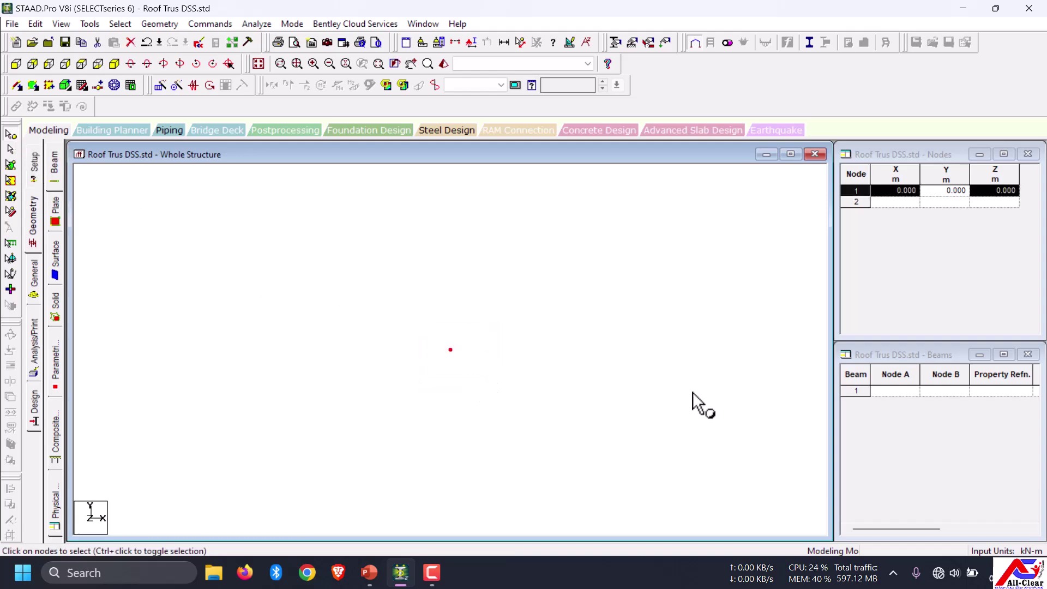
pyautogui.hotkey('ctrl', 'c')
pyautogui.hotkey('ctrl', 'v')
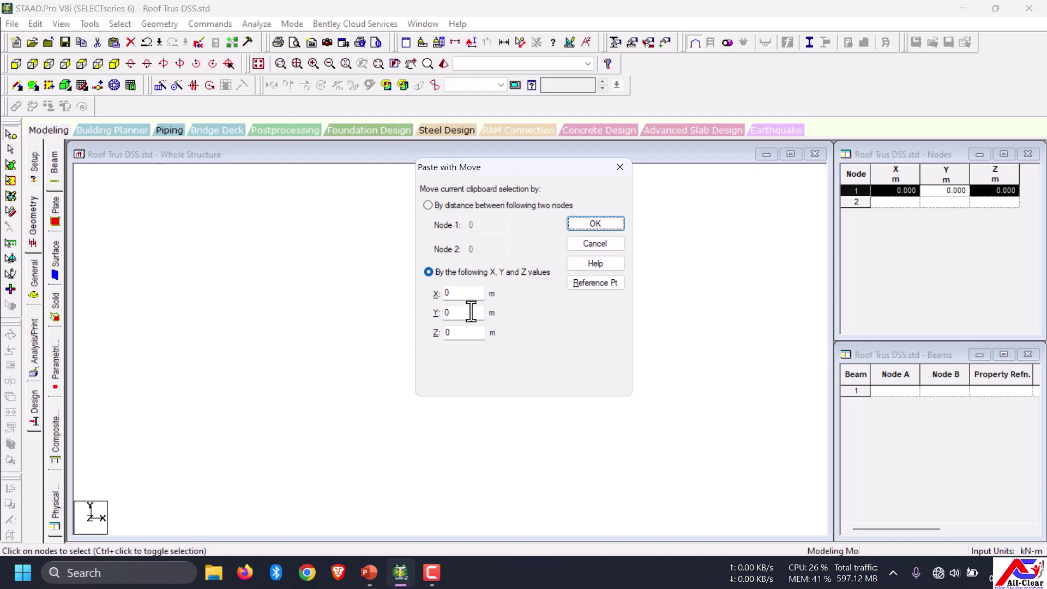
pyautogui.moveTo(461, 295); pyautogui.dragTo(433, 295)
pyautogui.write('12')
pyautogui.click(606, 221)
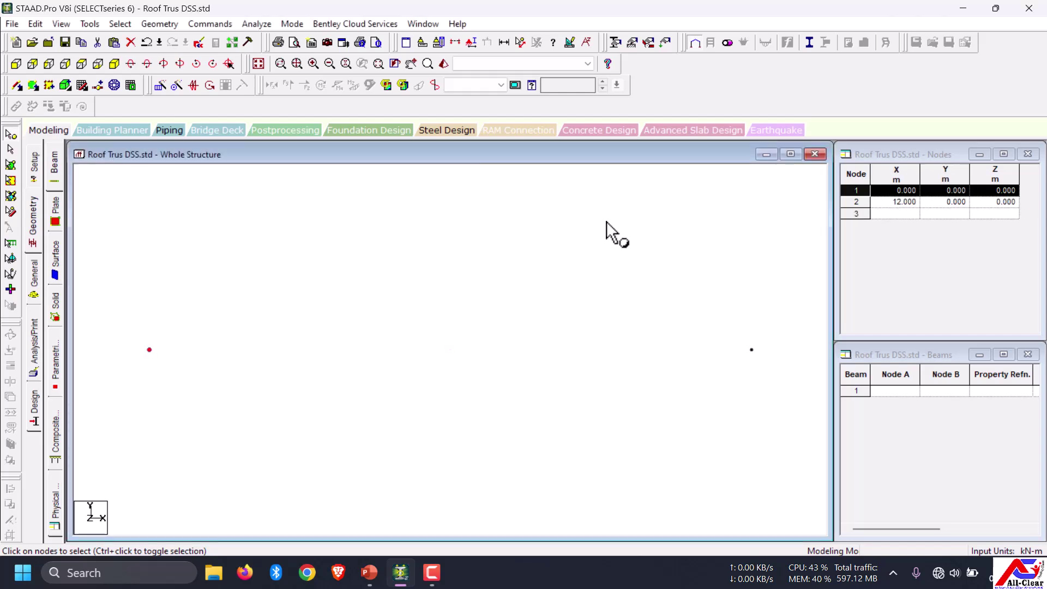
# - Add a beam connecting the origin node to the node at X = 12 m as the bottom chord
pyautogui.click(751, 350)
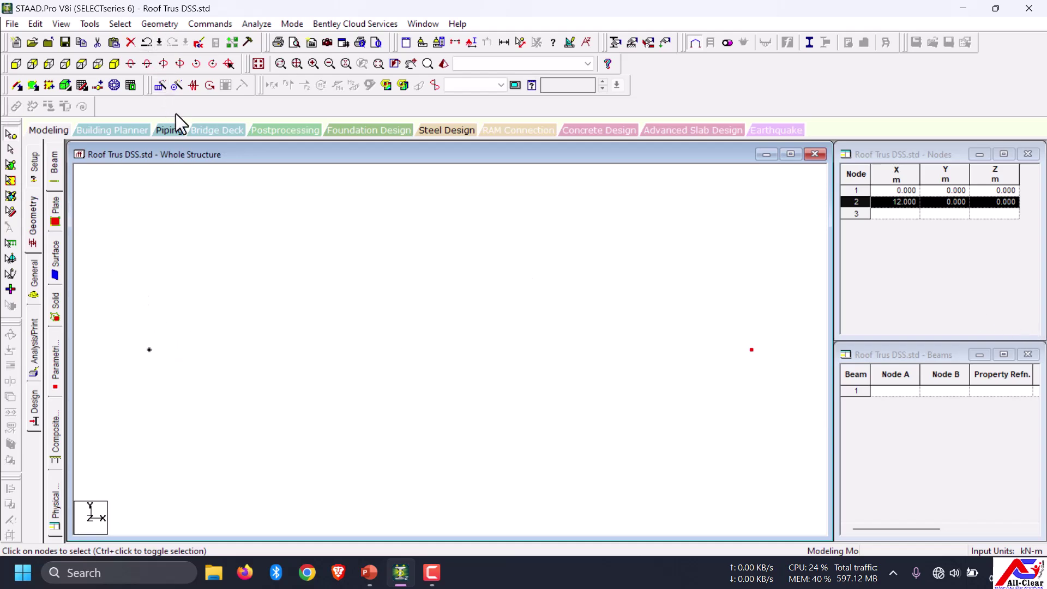
pyautogui.click(17, 87)
pyautogui.moveTo(151, 350); pyautogui.dragTo(752, 350)
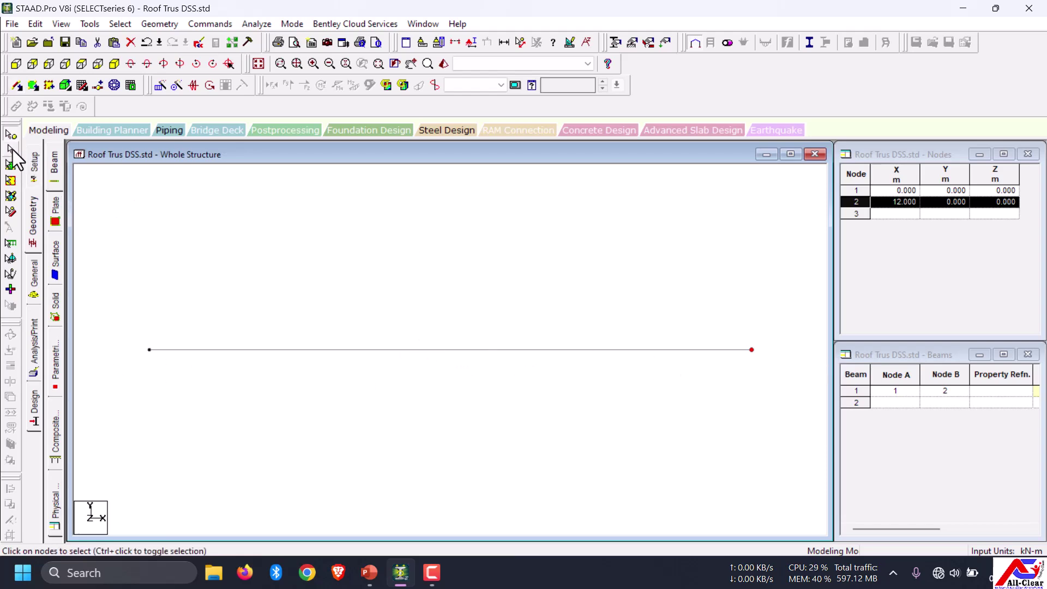
# - Check the truss panels on the PowerPoint slide, and in STAAD.Pro insert 5 equally spaced nodes into the 12 m bottom chord
pyautogui.click(394, 570)
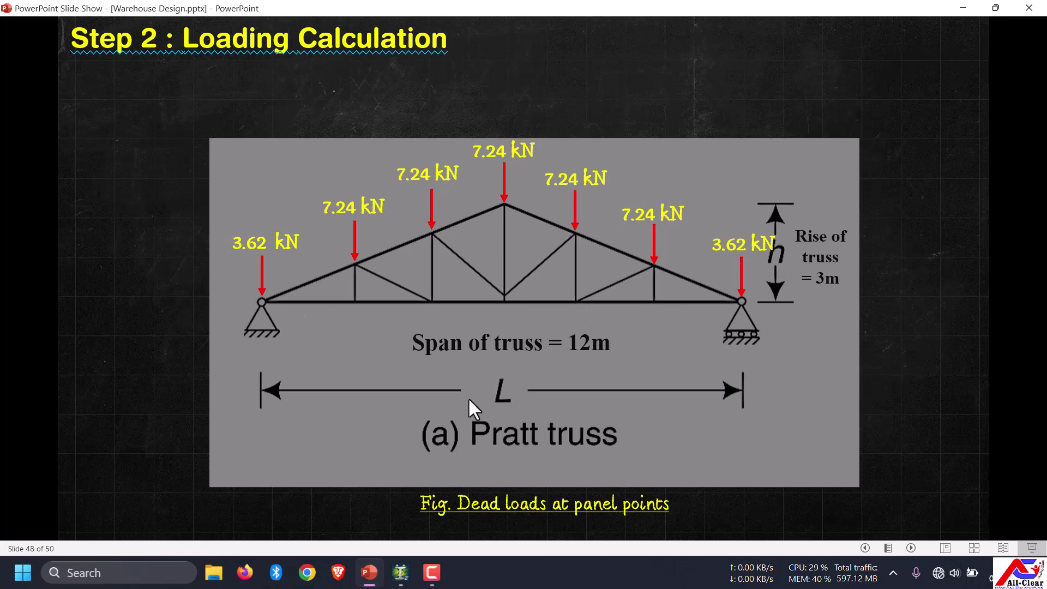
pyautogui.click(400, 572)
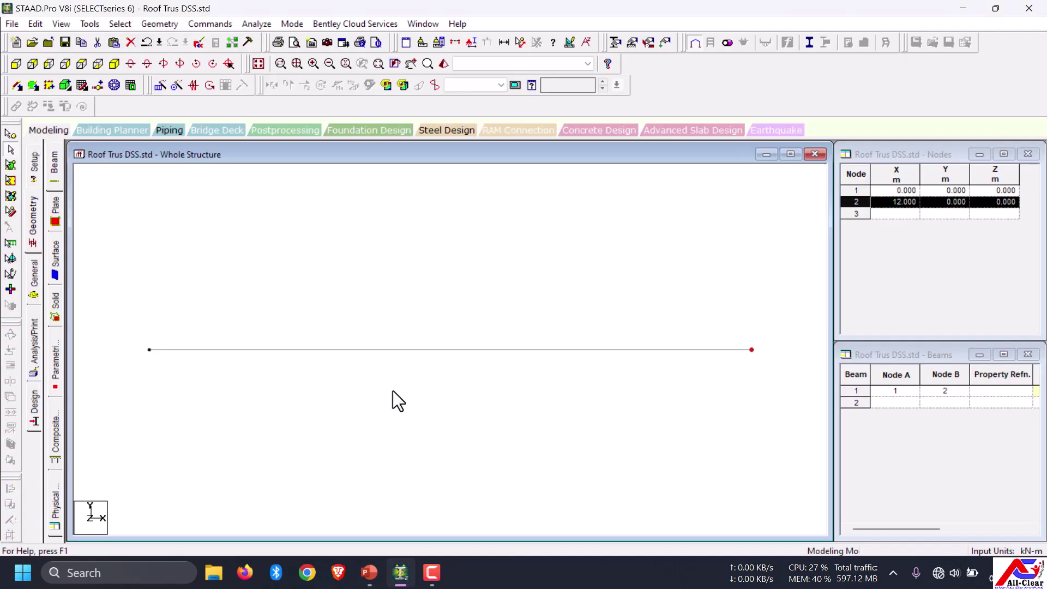
pyautogui.click(394, 350)
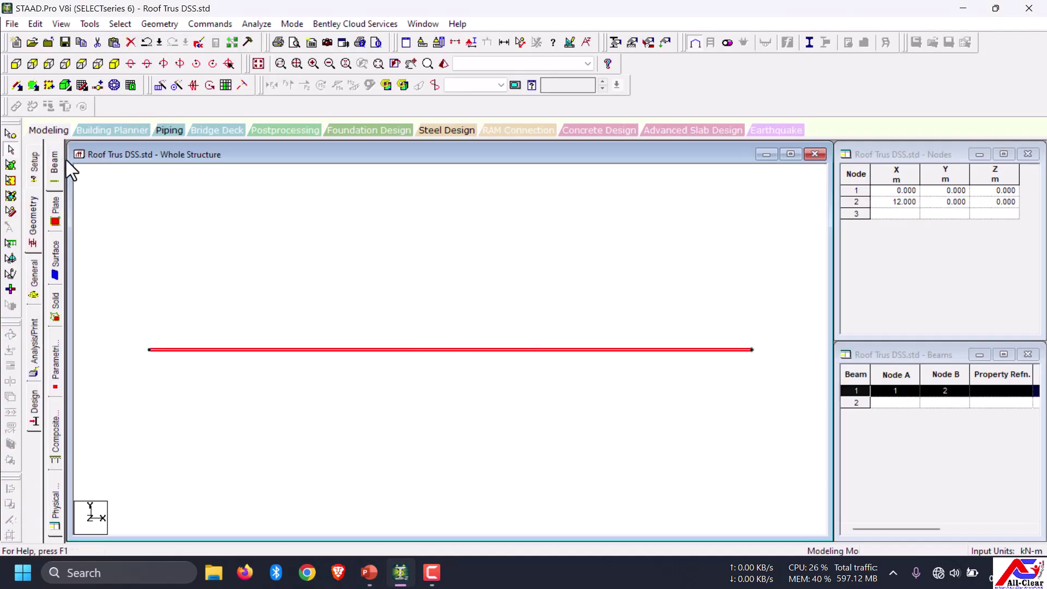
pyautogui.click(98, 86)
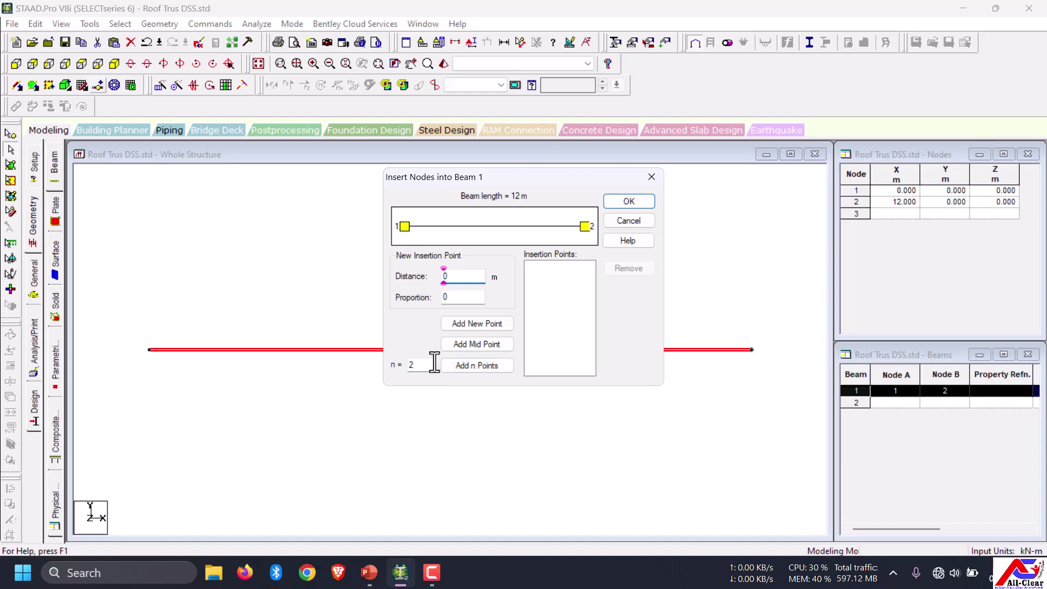
pyautogui.moveTo(432, 363); pyautogui.dragTo(402, 363)
pyautogui.write('5')
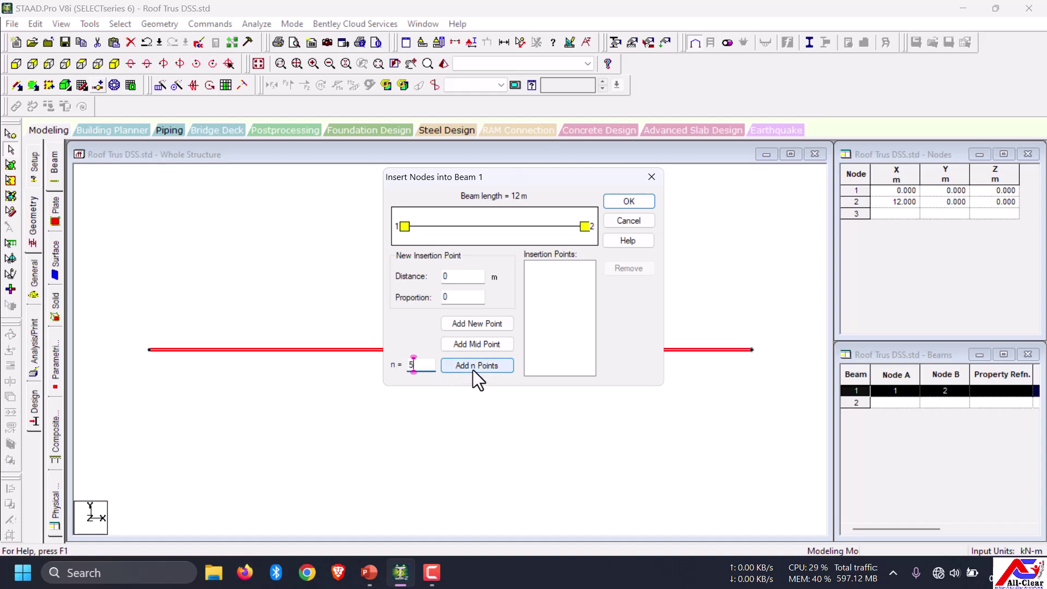
pyautogui.click(472, 368)
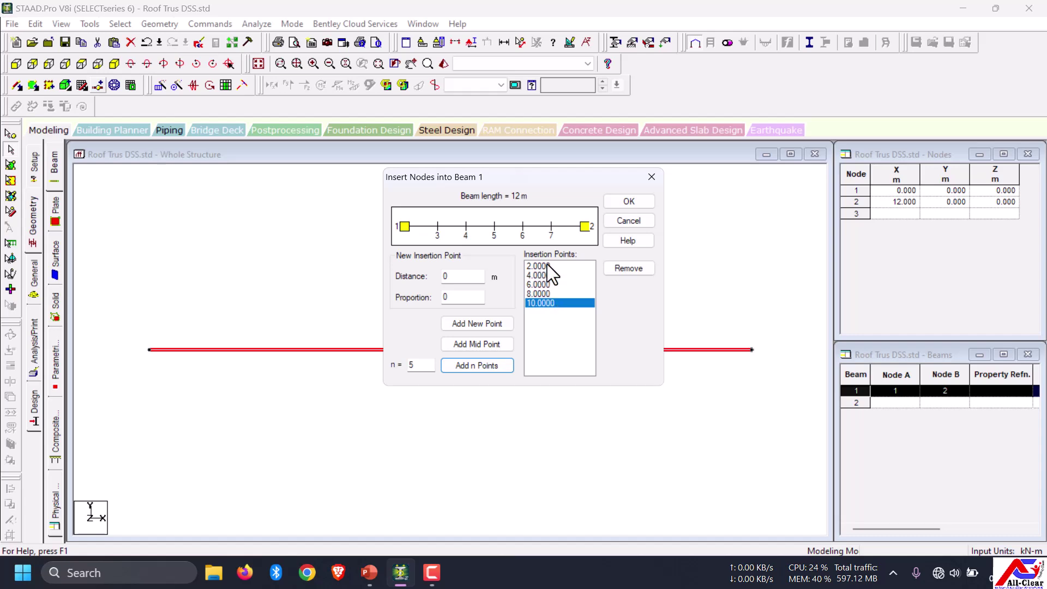
pyautogui.click(629, 202)
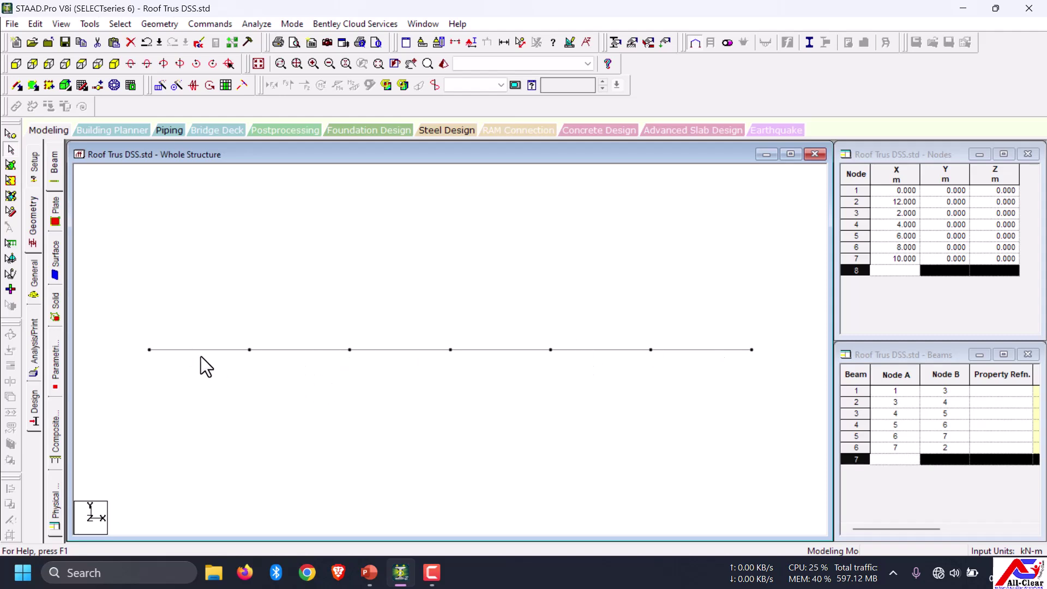
# - Check the truss rise on the PowerPoint slide, and in STAAD.Pro copy the bottom chord's middle node 3 m up in Y
pyautogui.moveTo(431, 573)
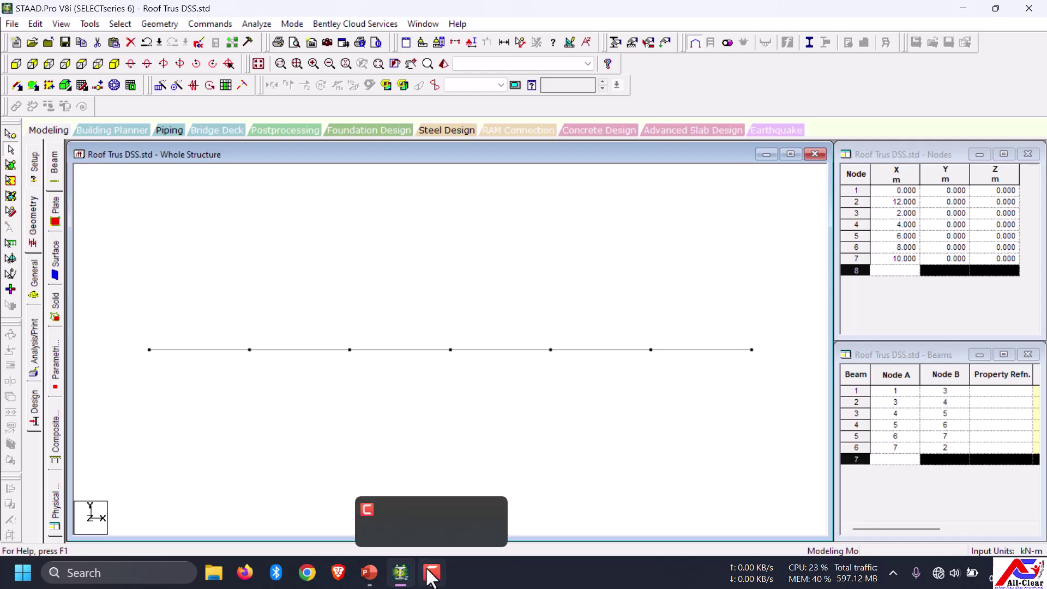
pyautogui.click(369, 572)
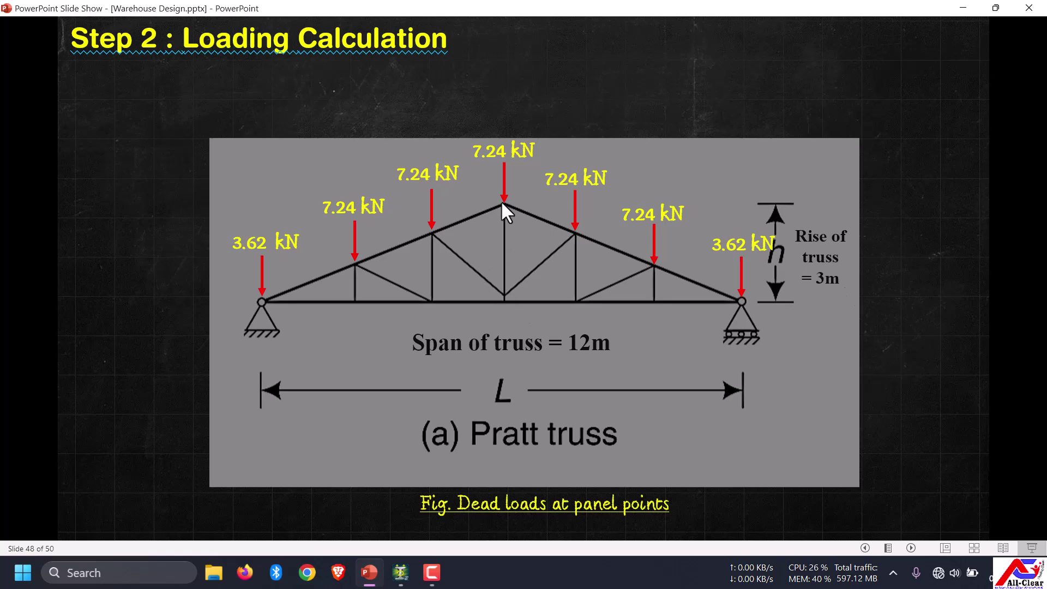
pyautogui.click(401, 572)
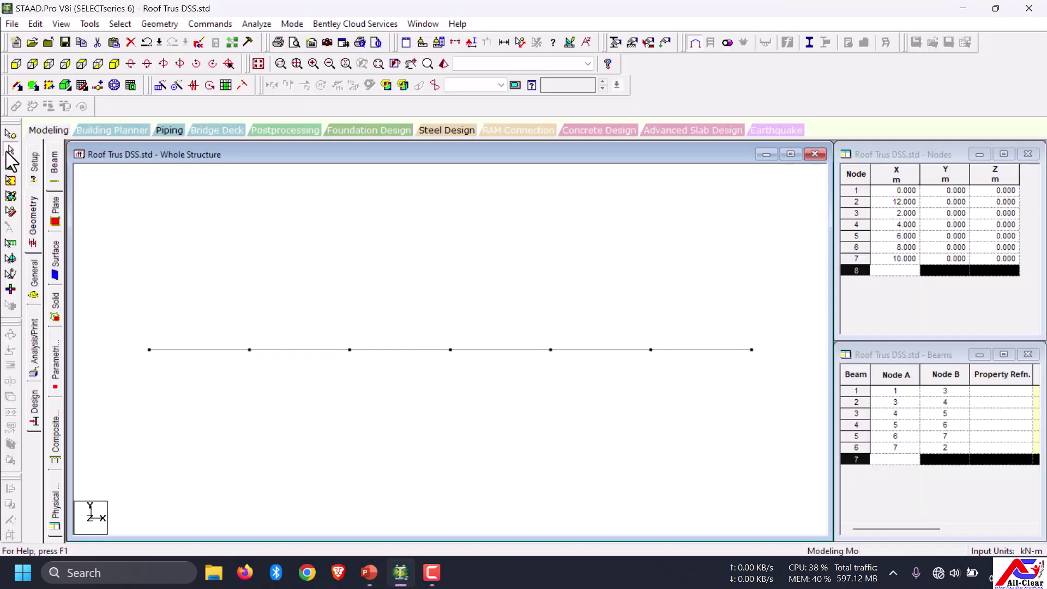
pyautogui.click(11, 133)
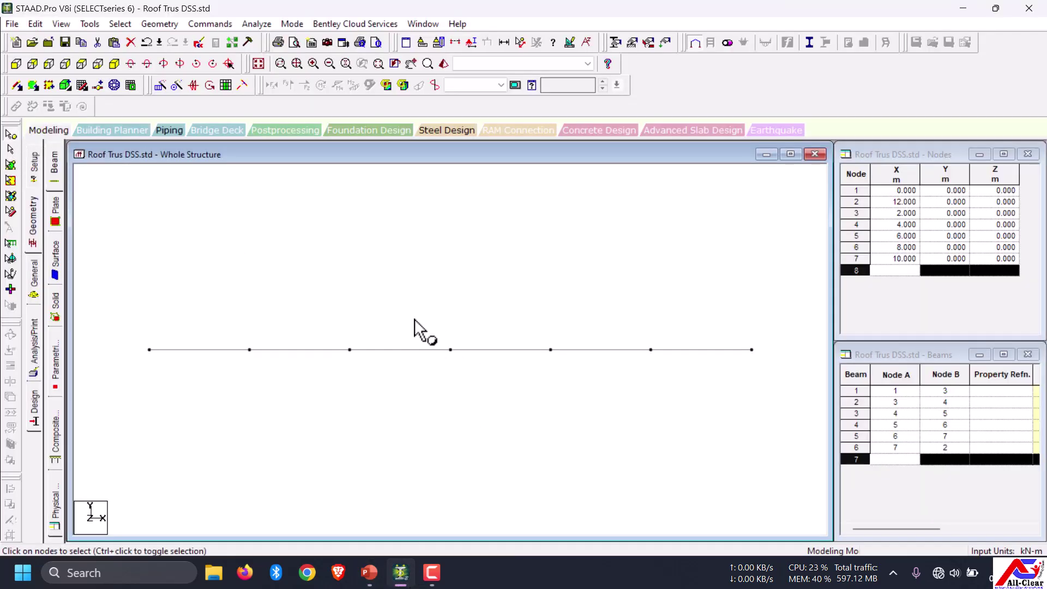
pyautogui.moveTo(414, 320); pyautogui.dragTo(472, 391)
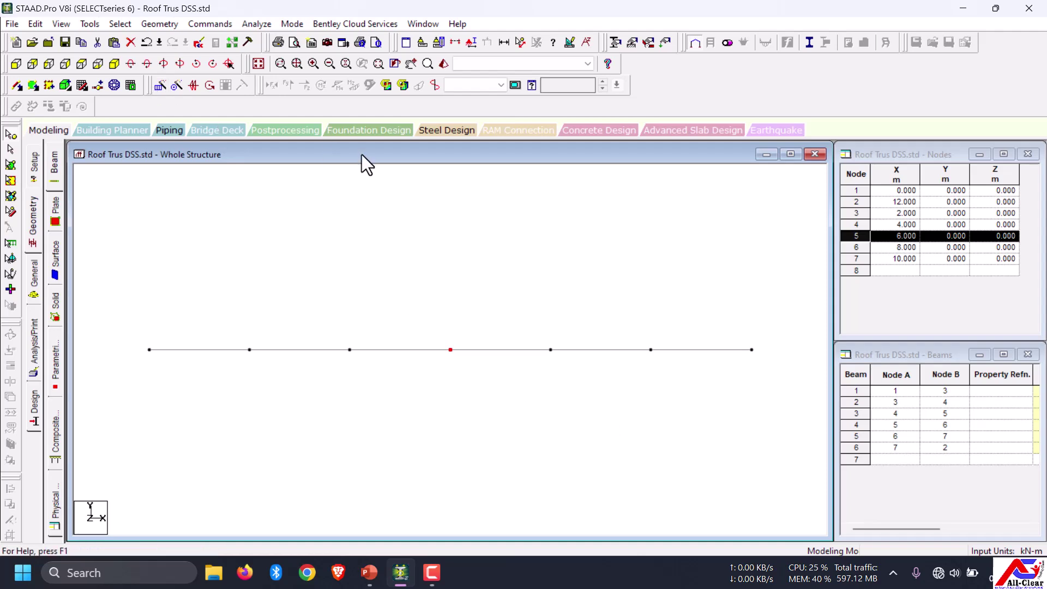
pyautogui.hotkey('ctrl', 'v')
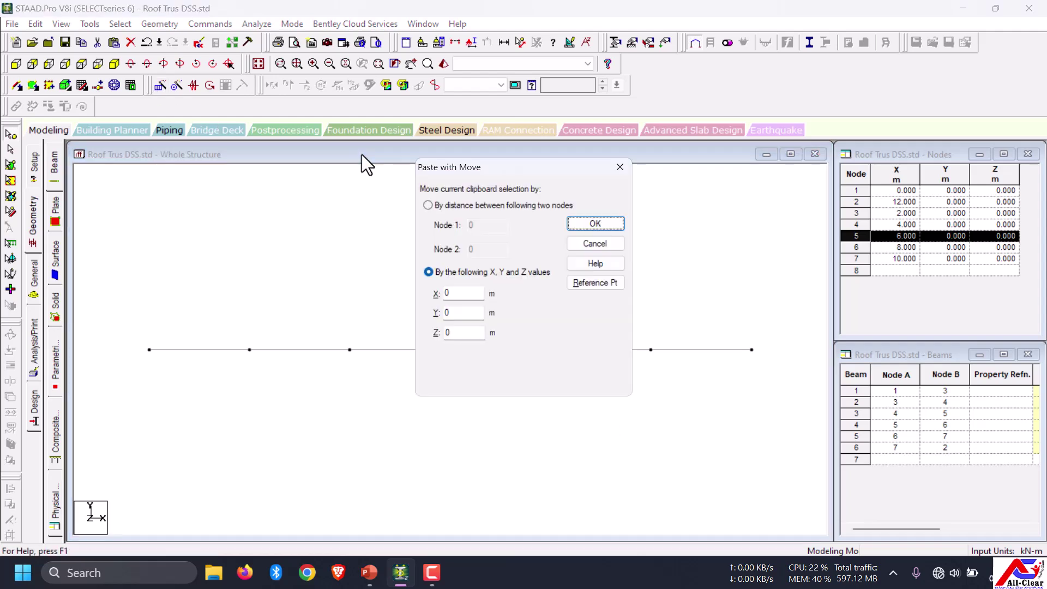
pyautogui.doubleClick(463, 313)
pyautogui.write('3')
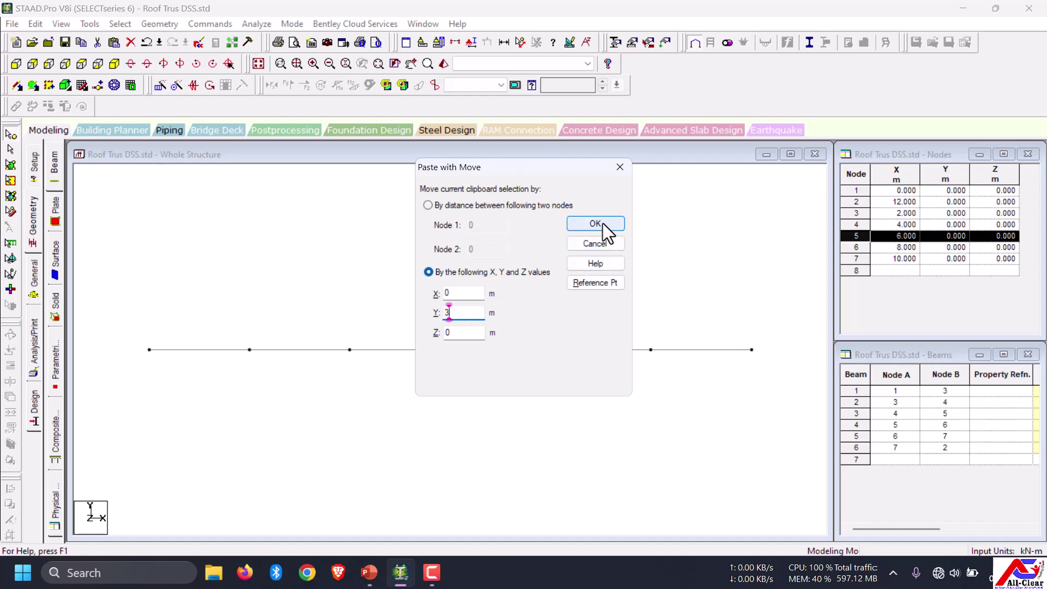
pyautogui.click(595, 224)
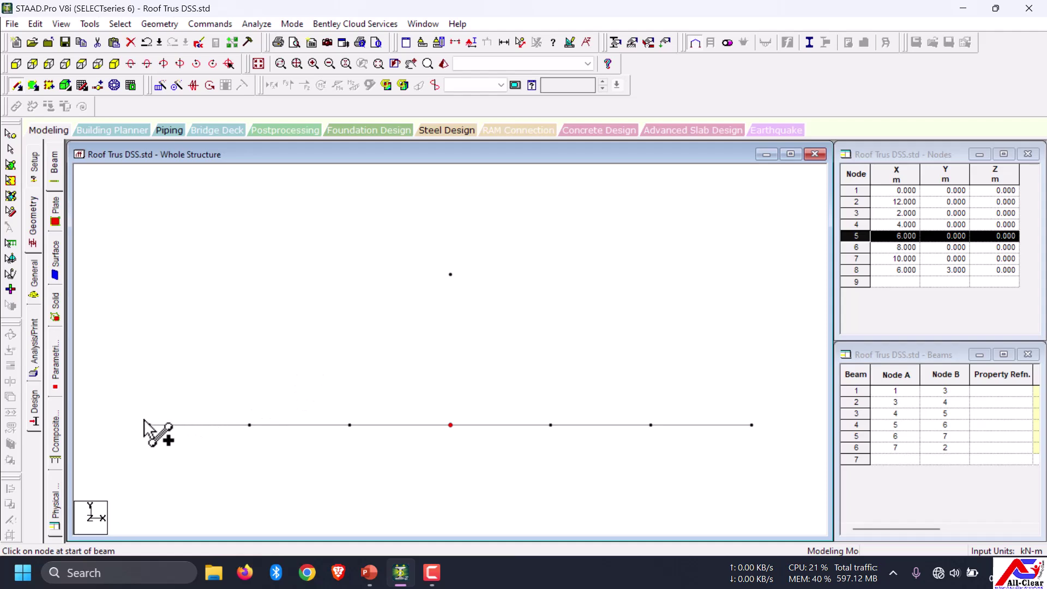
# - Add two sloping top-chord beams from the left end node to the apex node and on to the right end node
pyautogui.moveTo(150, 424); pyautogui.dragTo(752, 424)
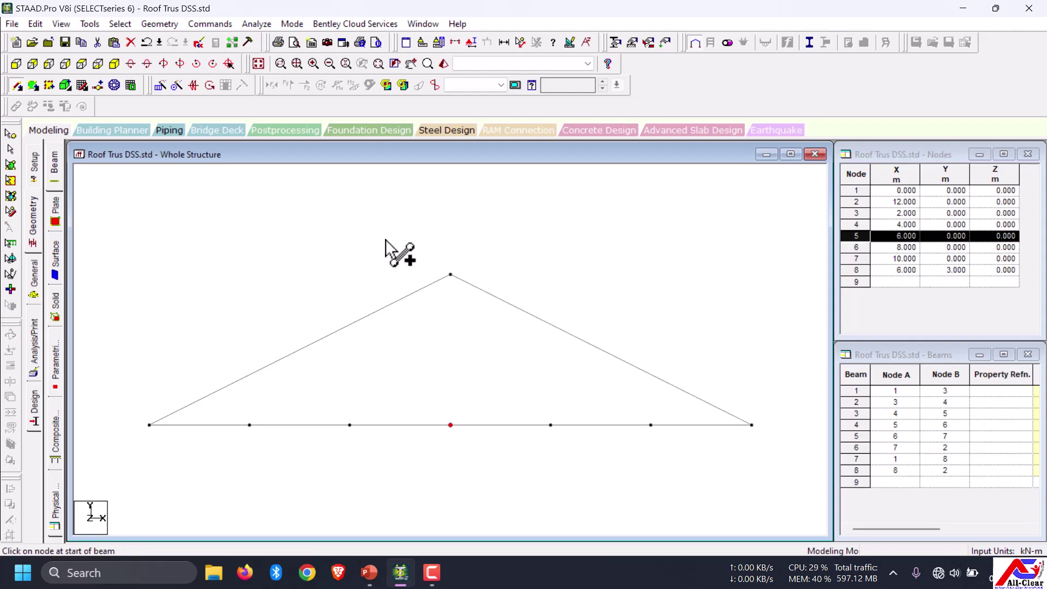
# - Check the top-chord panel points on the PowerPoint slide, and in STAAD.Pro insert 2 equally spaced nodes into the left top chord
pyautogui.click(11, 149)
pyautogui.click(302, 348)
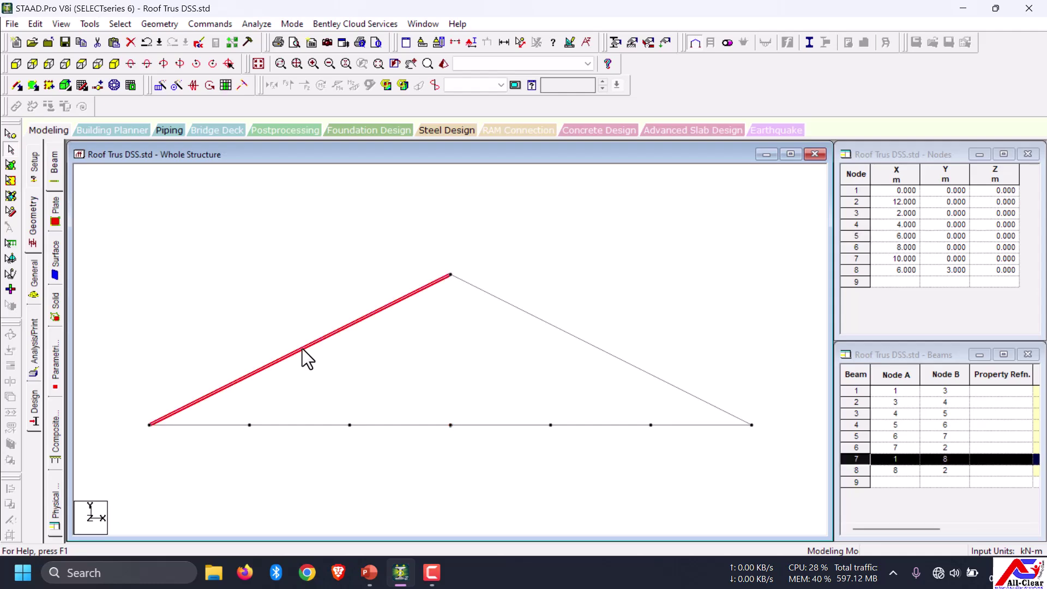
pyautogui.click(369, 573)
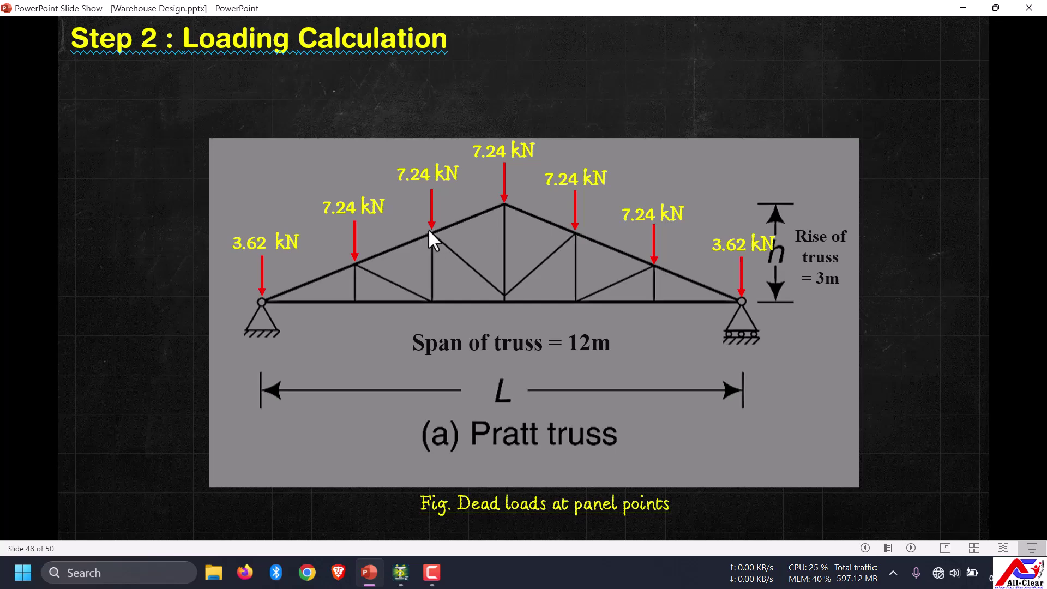
pyautogui.click(401, 573)
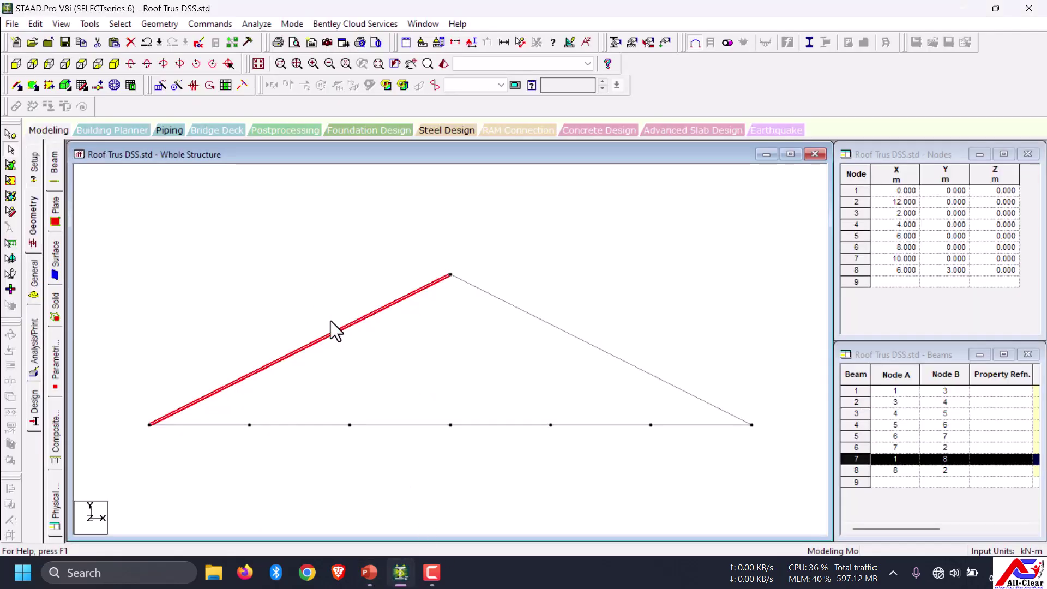
pyautogui.click(99, 85)
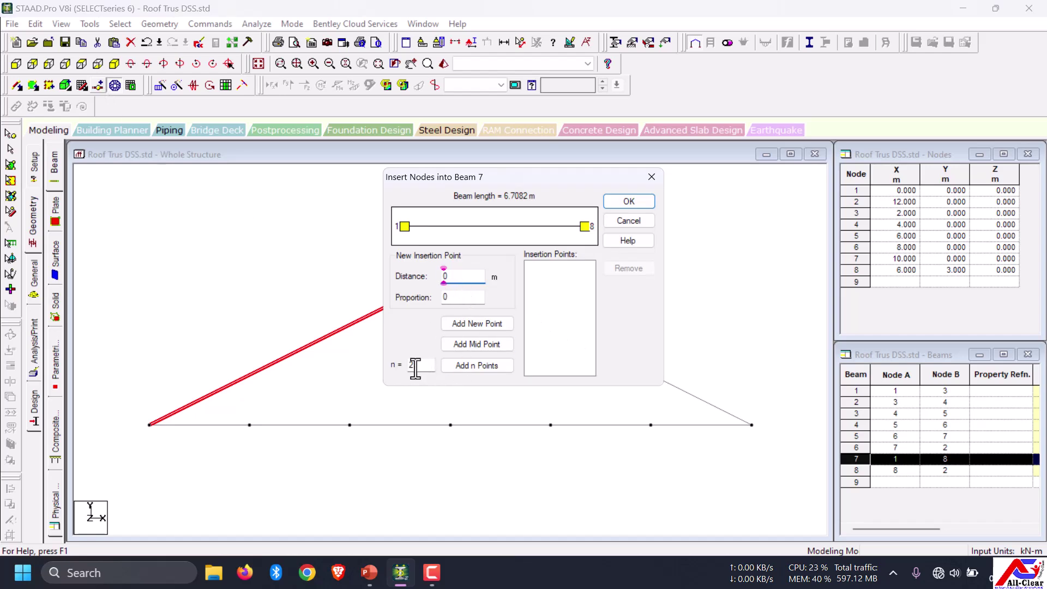
pyautogui.click(479, 367)
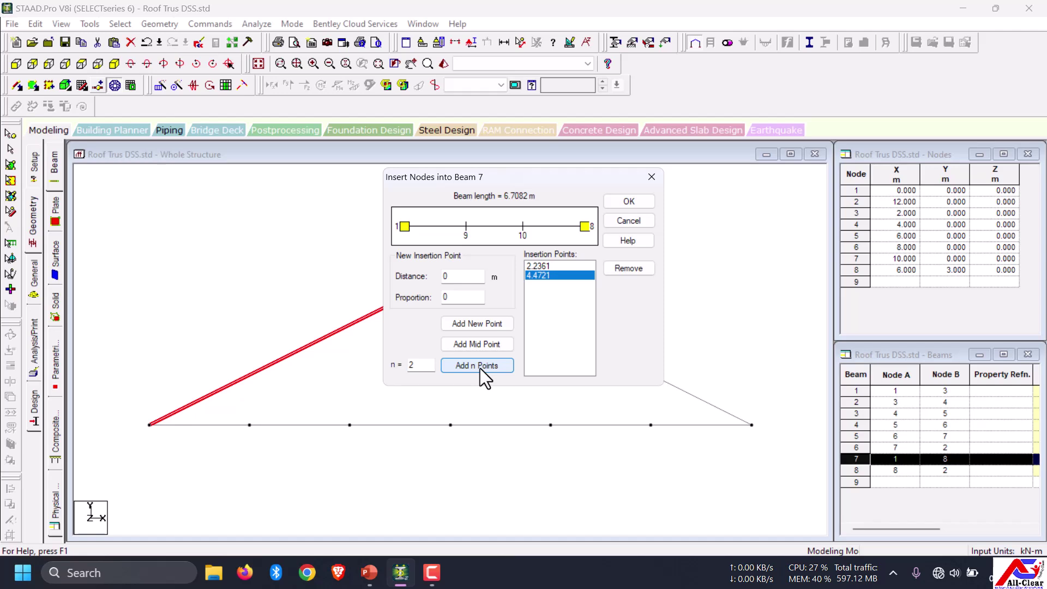
pyautogui.click(630, 200)
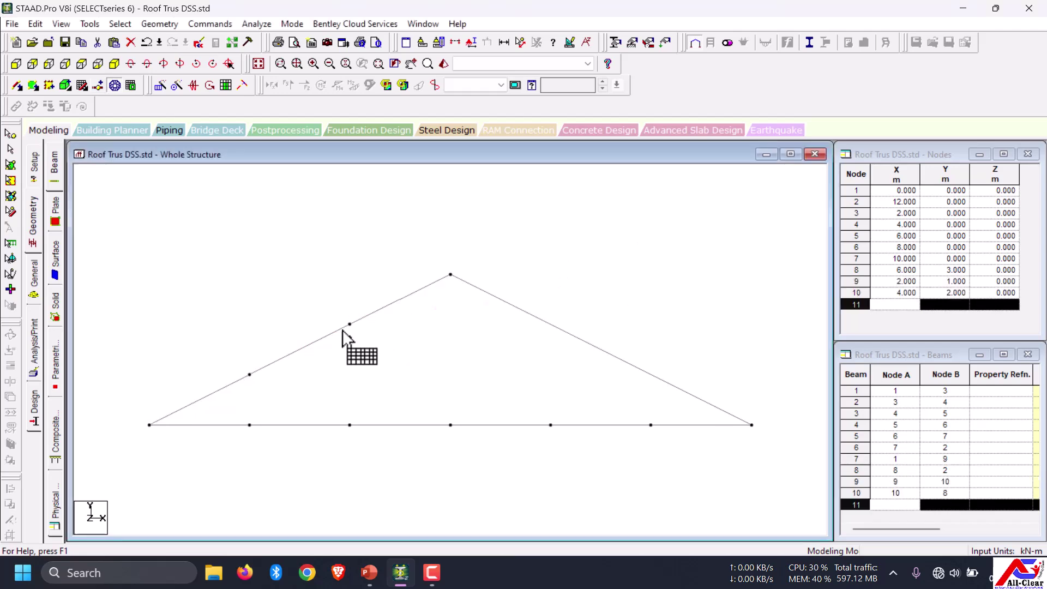
pyautogui.press('Escape')
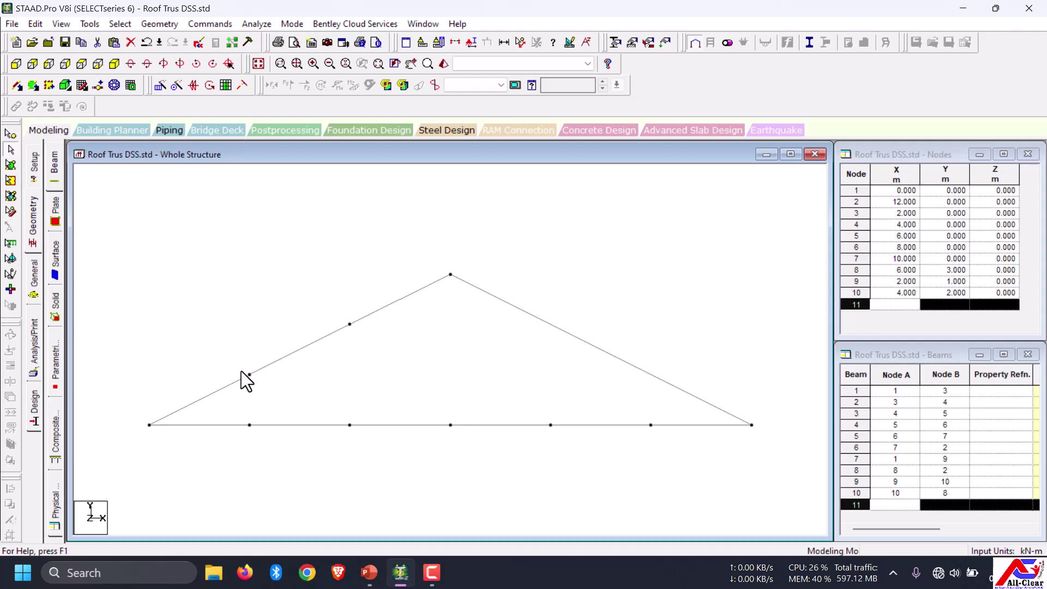
# - Insert 2 equally spaced nodes into the right sloping top-chord beam
pyautogui.click(548, 322)
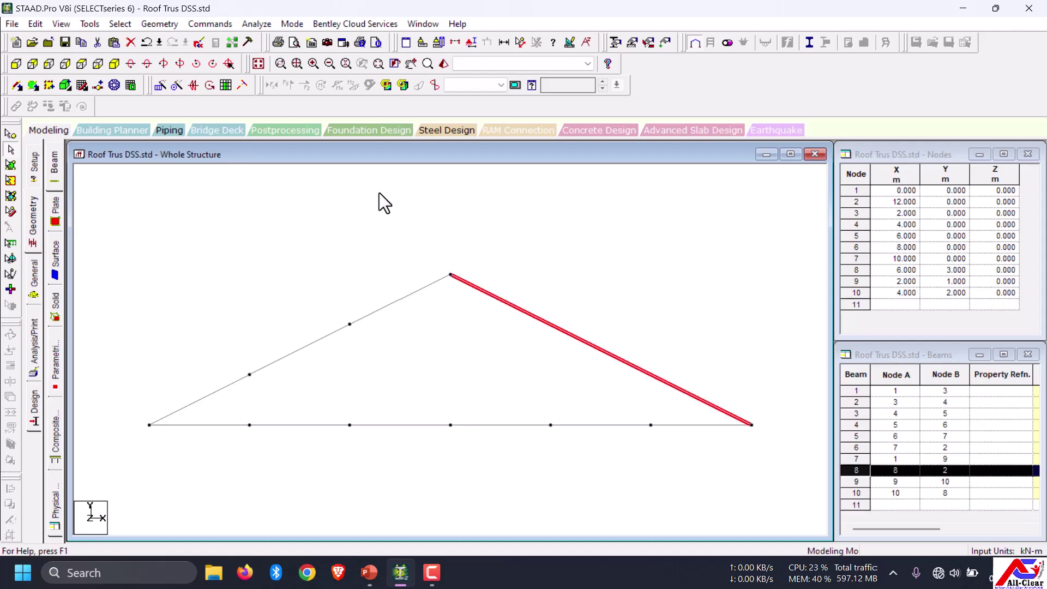
pyautogui.click(101, 85)
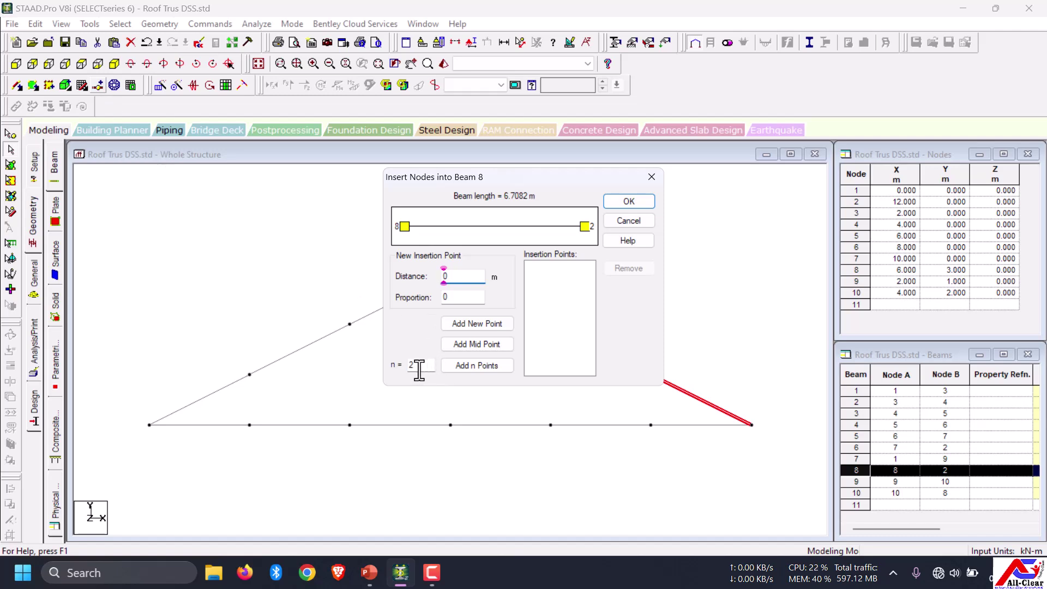
pyautogui.click(479, 367)
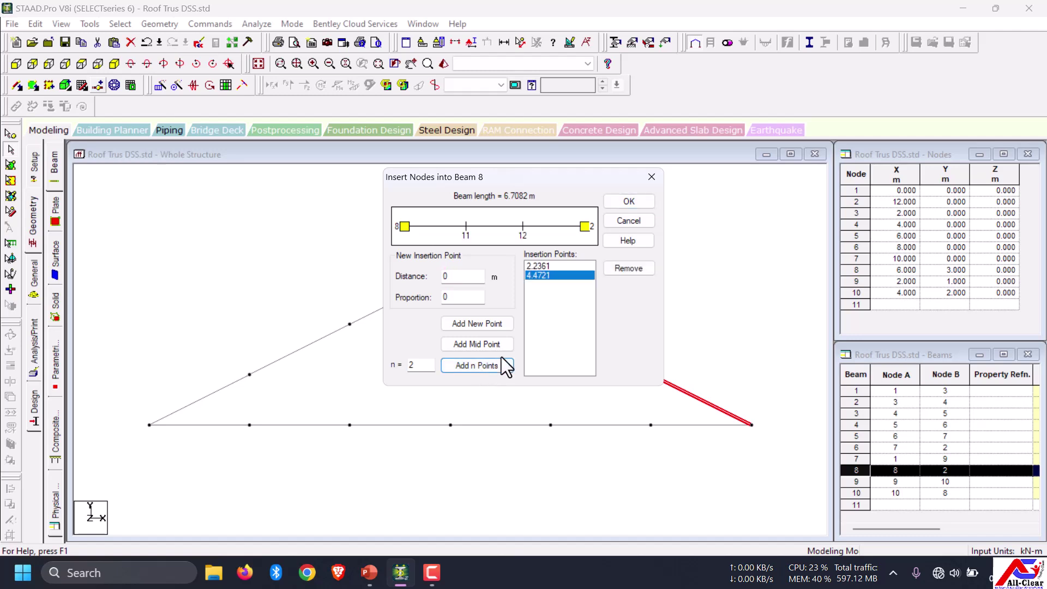
pyautogui.click(634, 202)
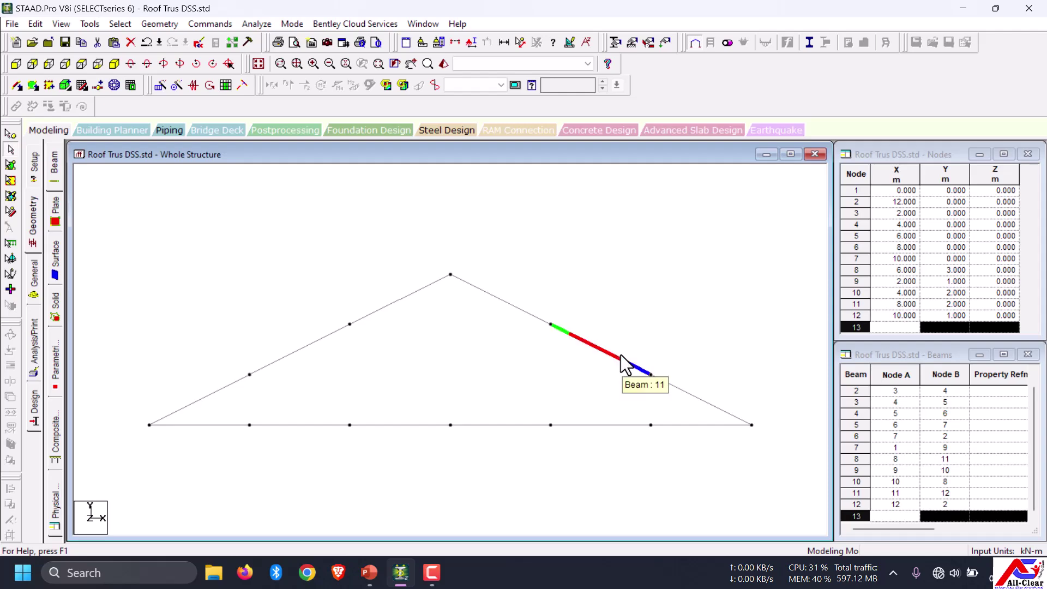
# - Check the web layout on the PowerPoint slide, and in STAAD.Pro add five vertical beams joining each top-chord node to the bottom-chord node below
pyautogui.moveTo(367, 571)
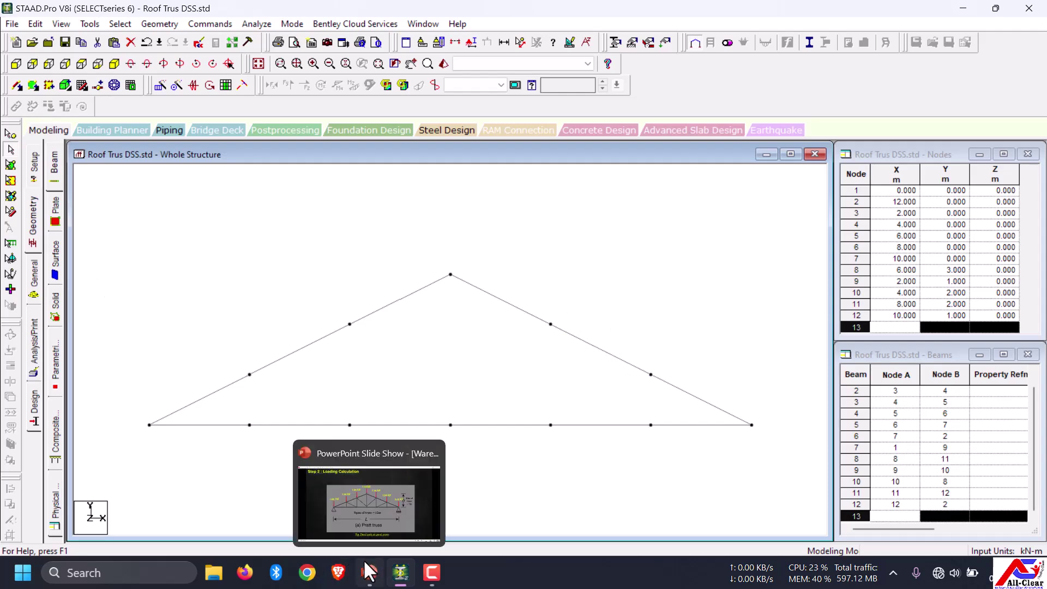
pyautogui.click(368, 571)
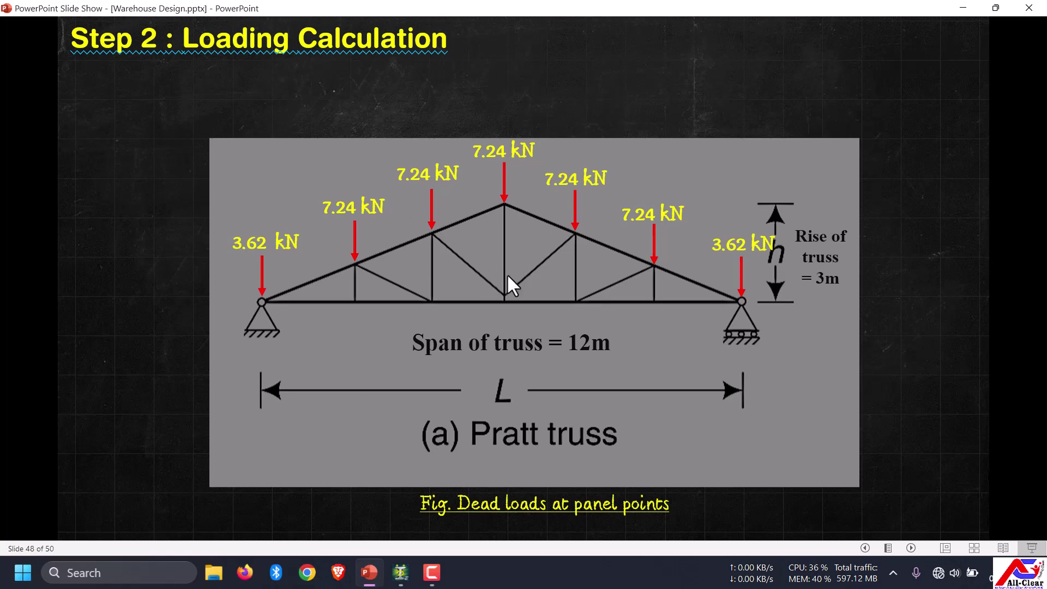
pyautogui.click(390, 562)
pyautogui.click(18, 86)
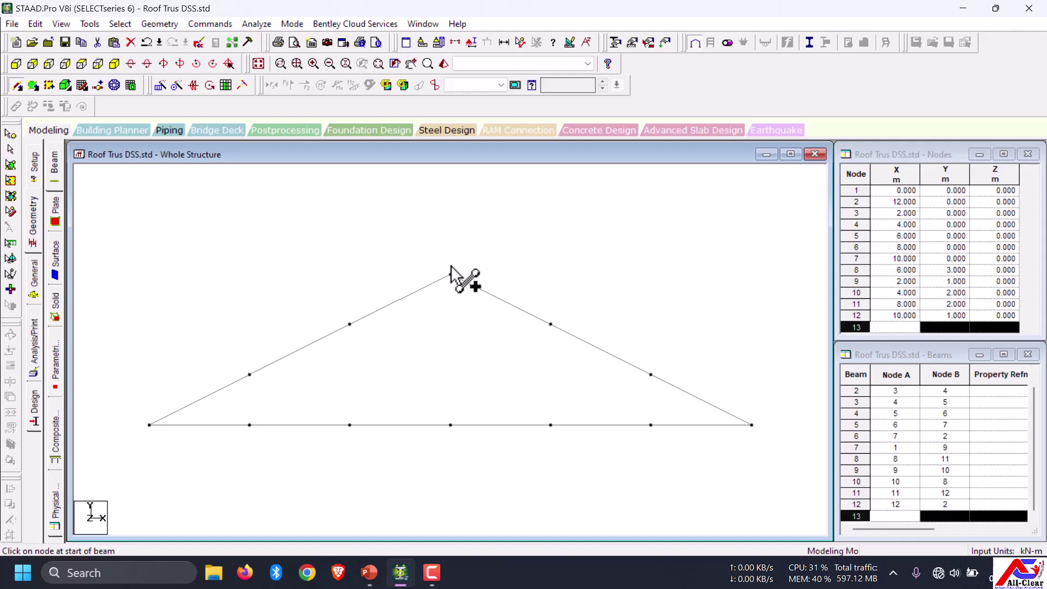
pyautogui.click(451, 274)
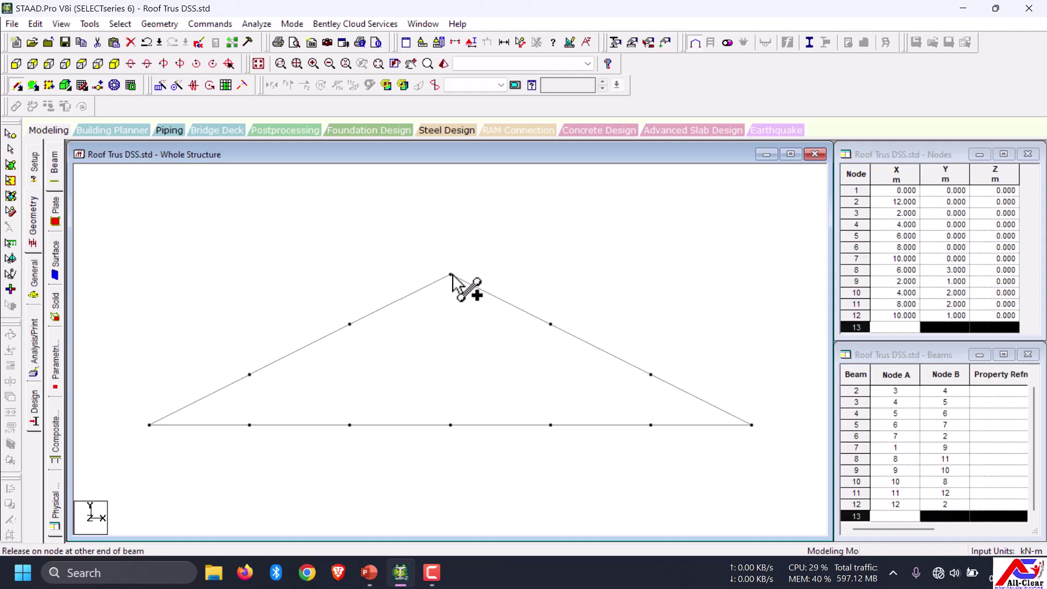
pyautogui.click(450, 425)
pyautogui.click(349, 324)
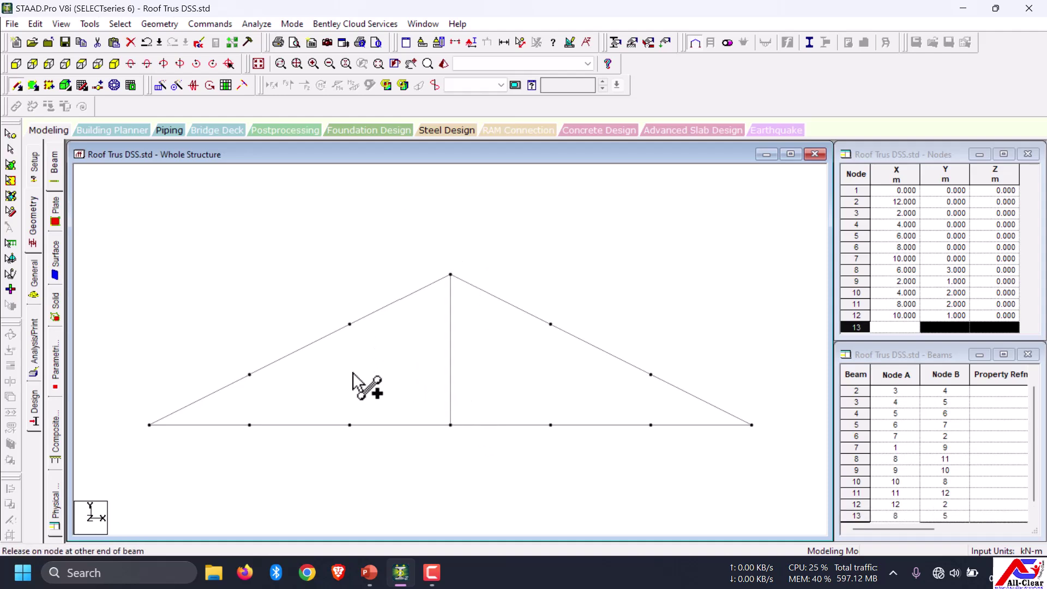
pyautogui.click(349, 425)
pyautogui.moveTo(249, 375); pyautogui.dragTo(249, 425)
pyautogui.moveTo(550, 324); pyautogui.dragTo(551, 424)
pyautogui.moveTo(650, 374); pyautogui.dragTo(651, 424)
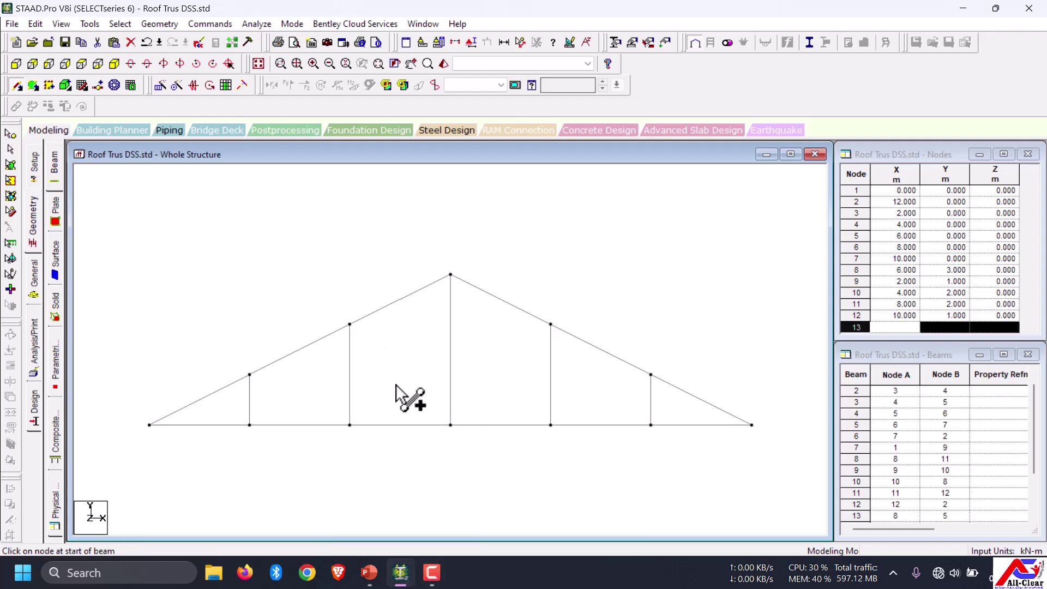
# - Add four diagonal beams: bottom middle node to the top nodes at X = 4 and 8 m, and bottom nodes there to the outermost intermediate top nodes
pyautogui.moveTo(451, 425); pyautogui.dragTo(349, 325)
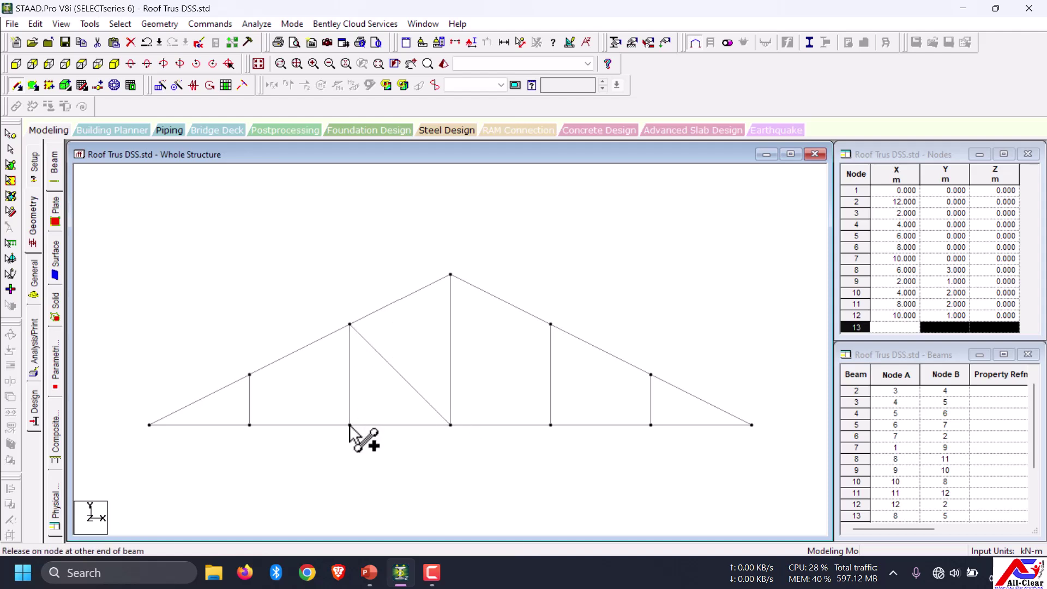
pyautogui.moveTo(350, 424); pyautogui.dragTo(251, 375)
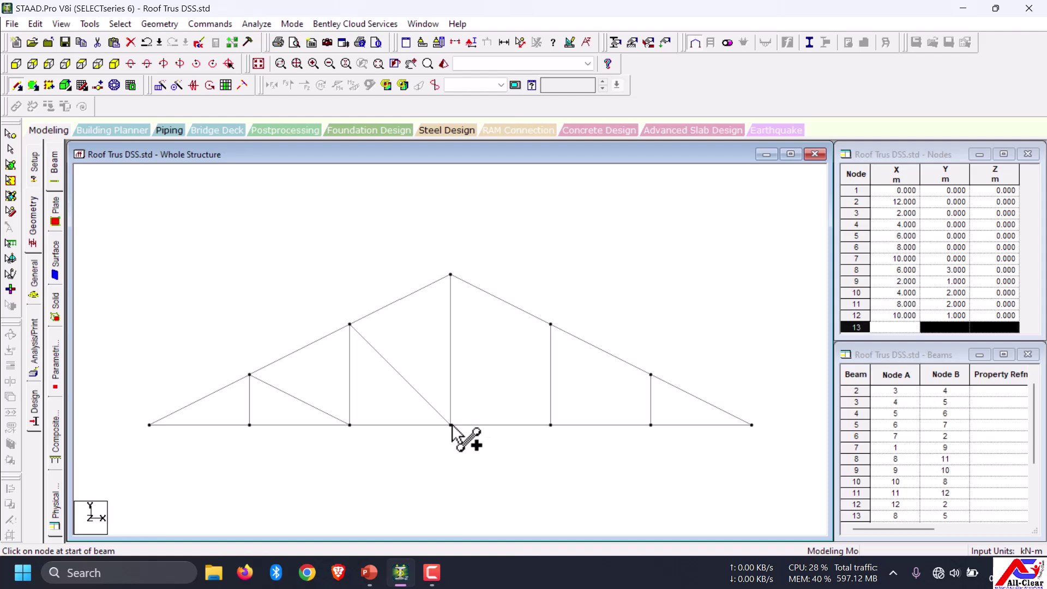
pyautogui.moveTo(450, 425); pyautogui.dragTo(550, 324)
pyautogui.moveTo(550, 424)
pyautogui.mouseDown()
pyautogui.moveTo(661, 360)
pyautogui.moveTo(651, 374)
pyautogui.mouseUp()
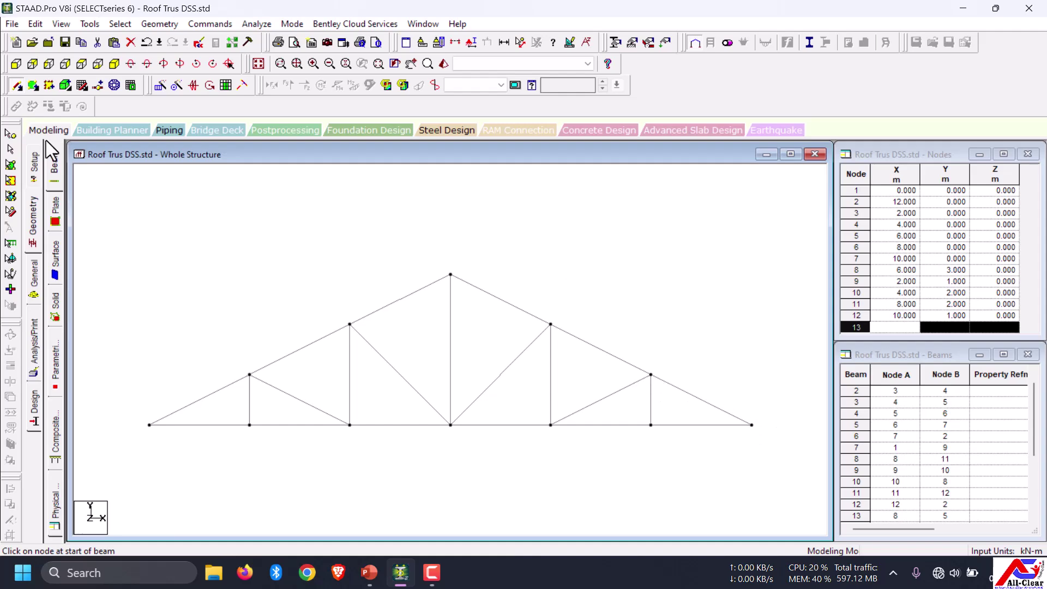
pyautogui.click(11, 149)
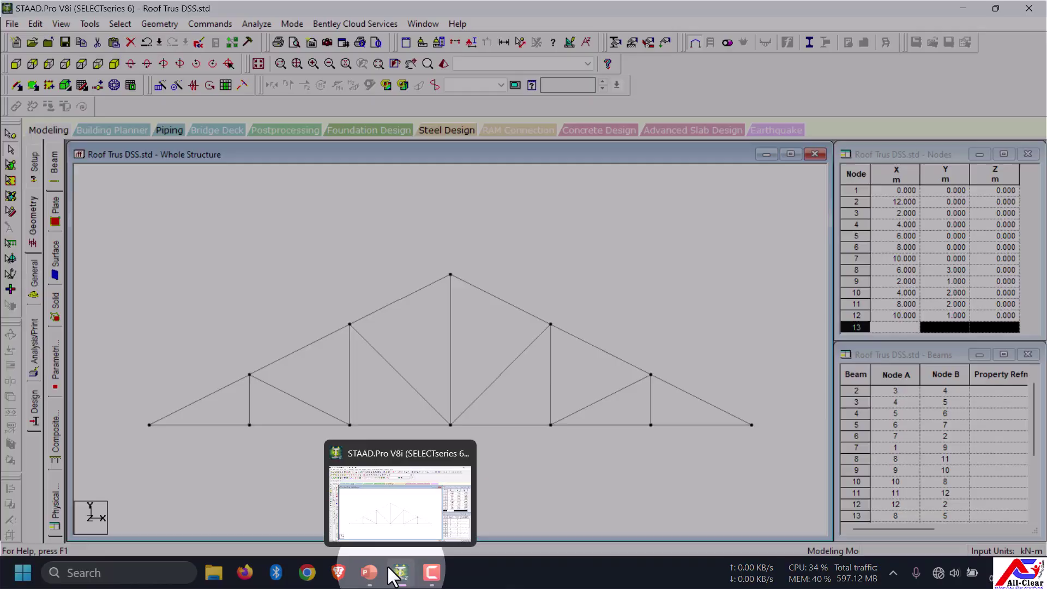
# - Review the truss diagram on the PowerPoint slide, and in STAAD.Pro add the Indian steel angle section ISA20x20x3 as a single section
pyautogui.click(368, 572)
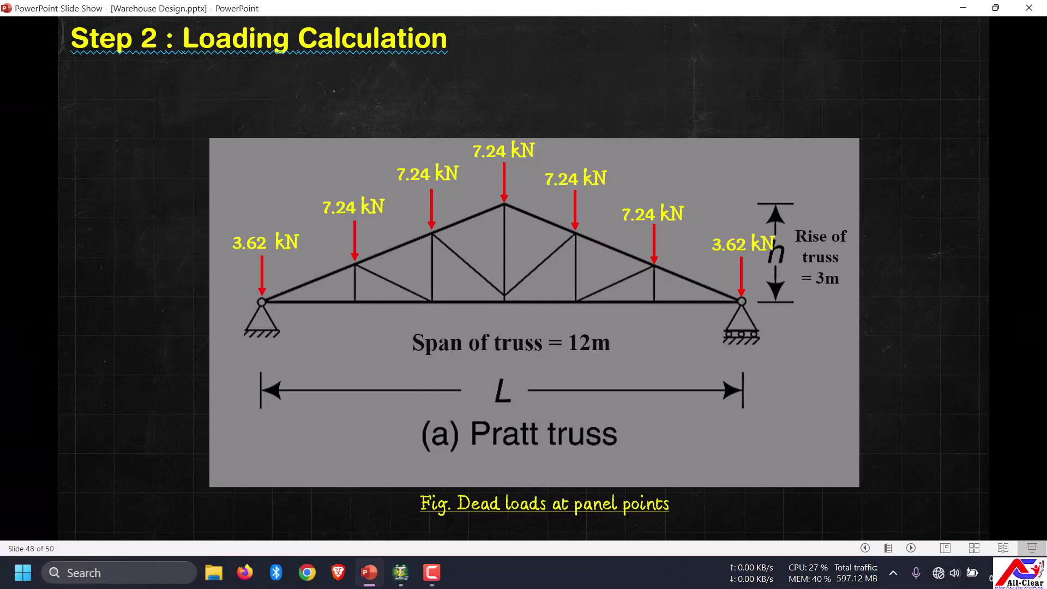
pyautogui.click(410, 579)
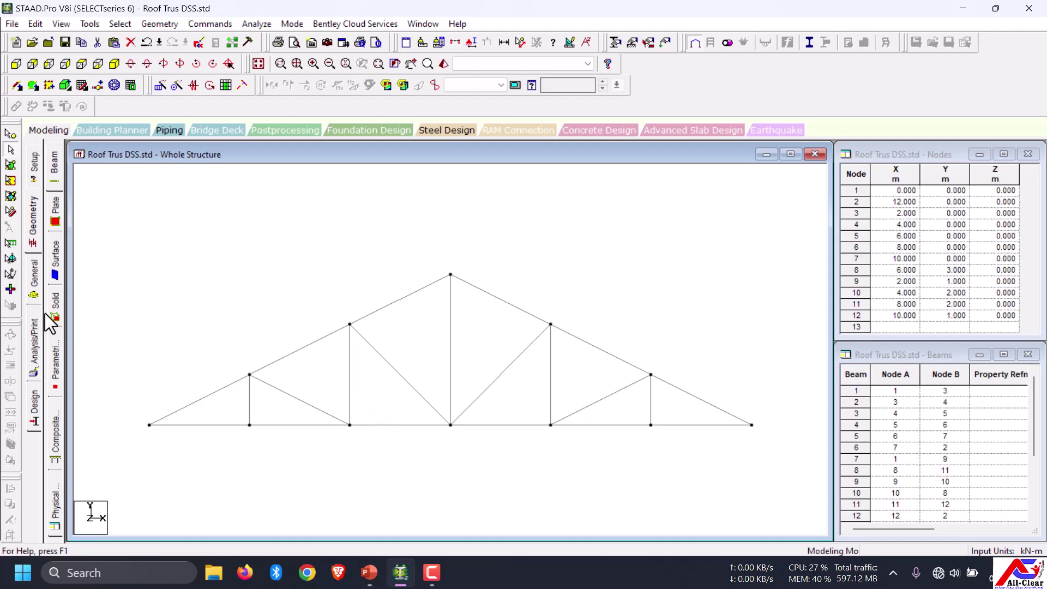
pyautogui.click(34, 284)
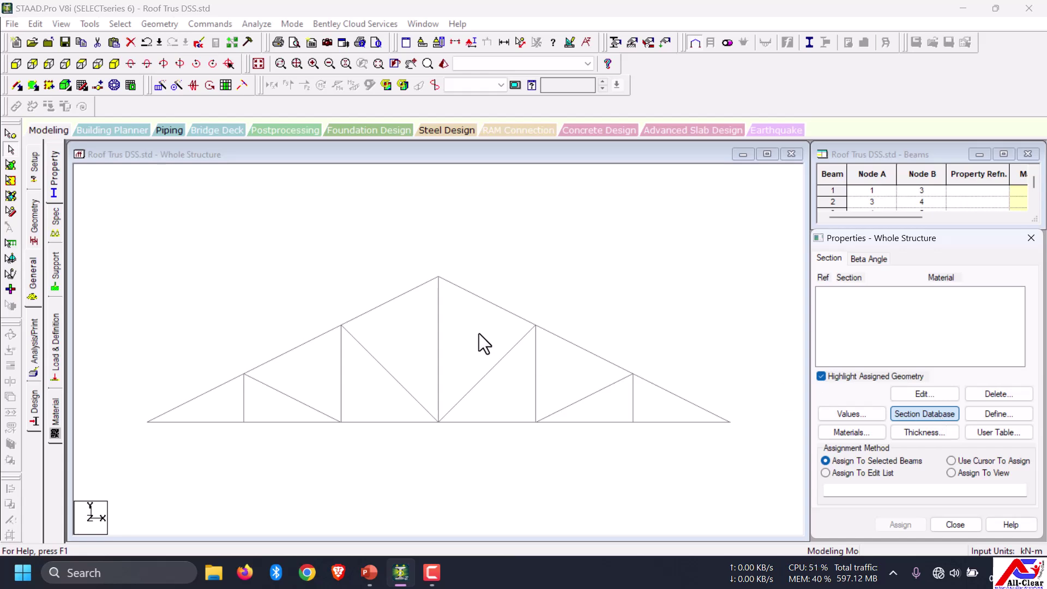
pyautogui.click(924, 413)
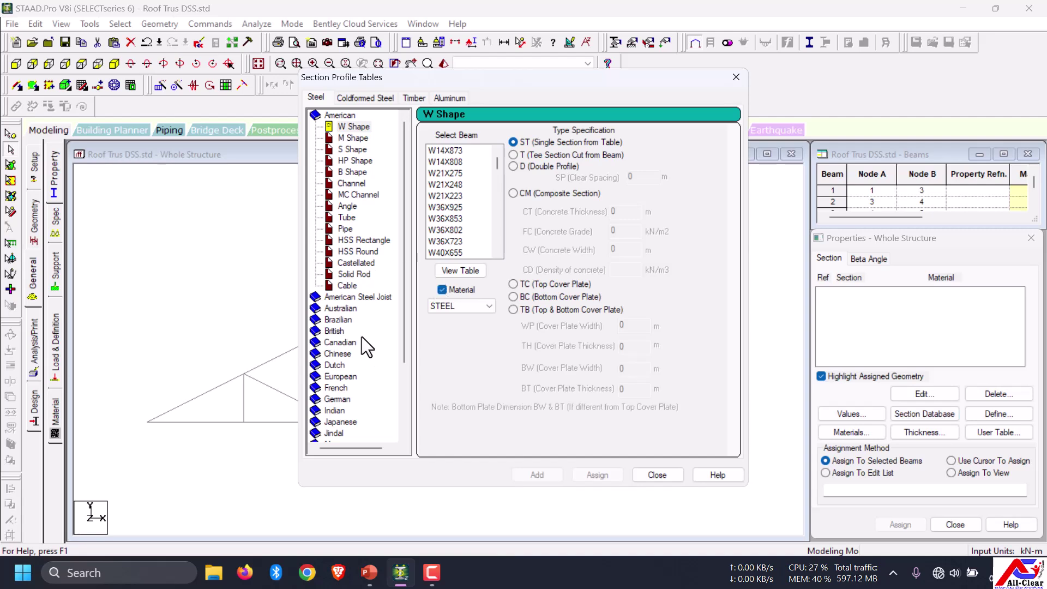
pyautogui.click(334, 411)
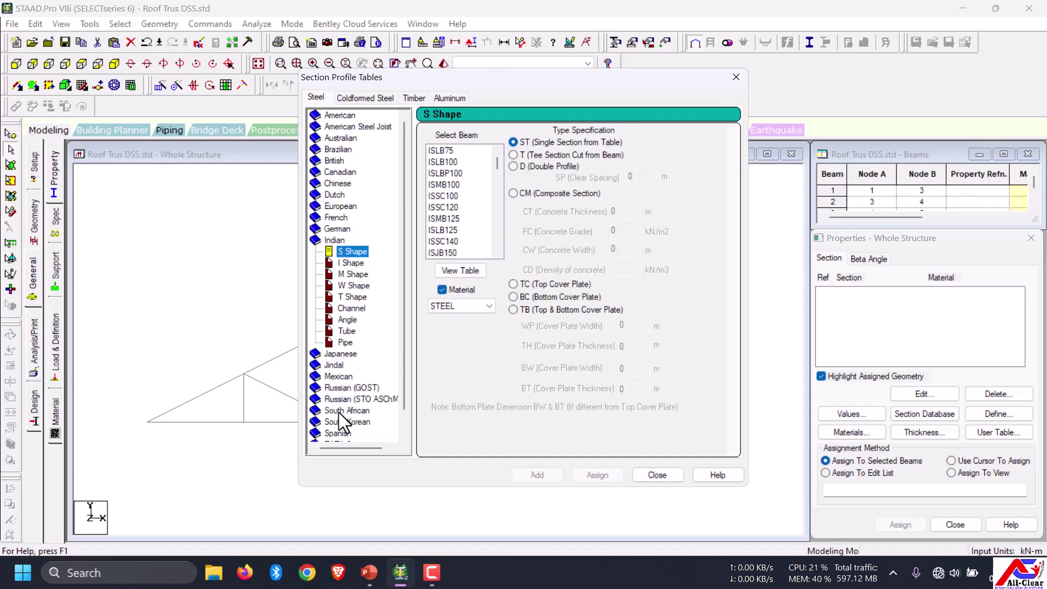
pyautogui.click(348, 321)
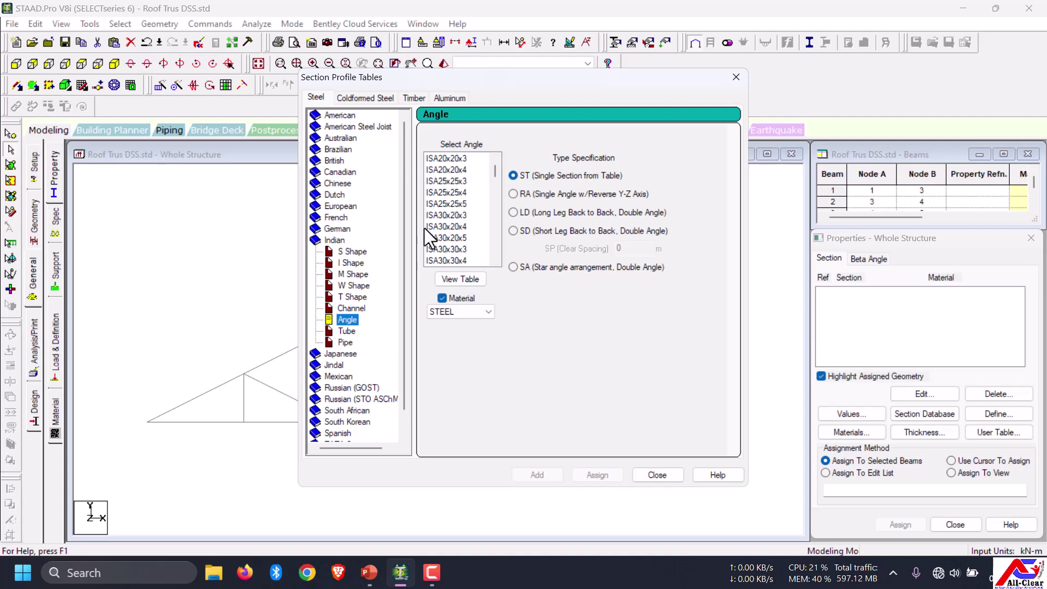
pyautogui.click(454, 160)
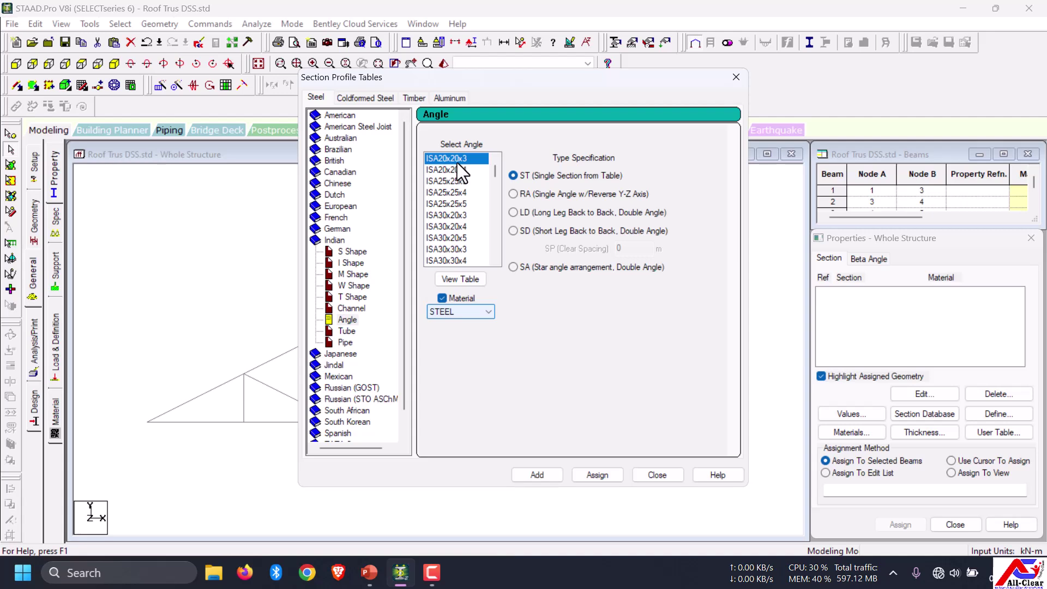
pyautogui.click(552, 475)
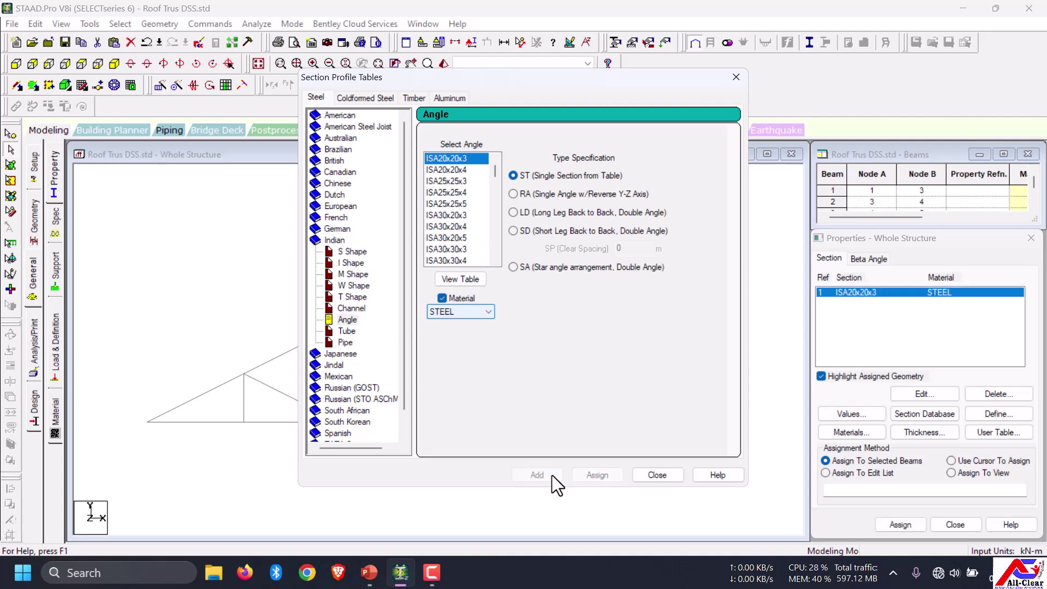
pyautogui.click(679, 475)
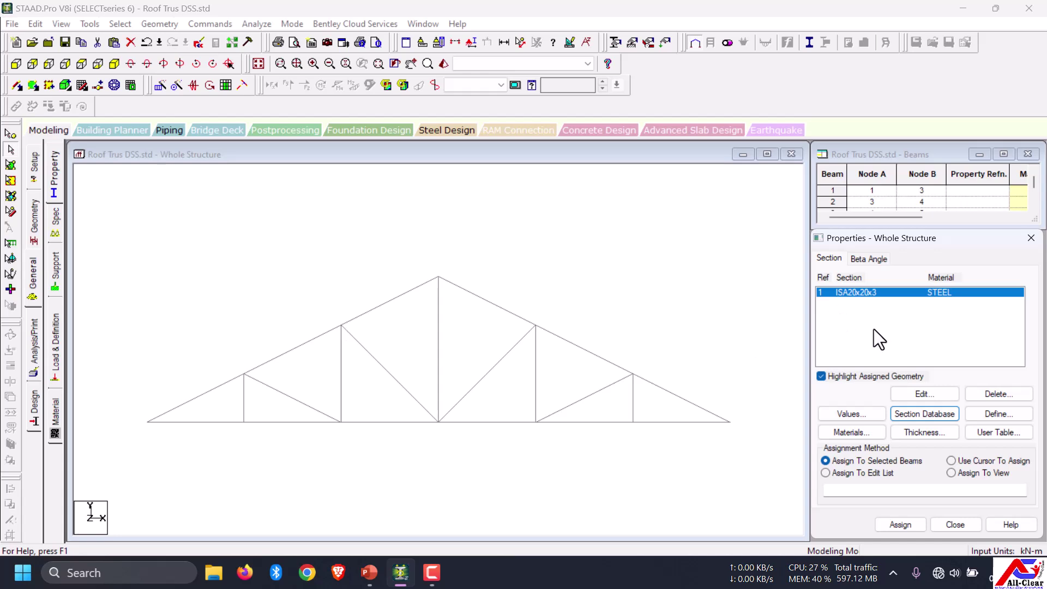
# - Assign the ISA20x20x3 section to all truss members using the Assign To Selected Beams method
pyautogui.click(394, 258)
pyautogui.hotkey('ctrl', 'a')
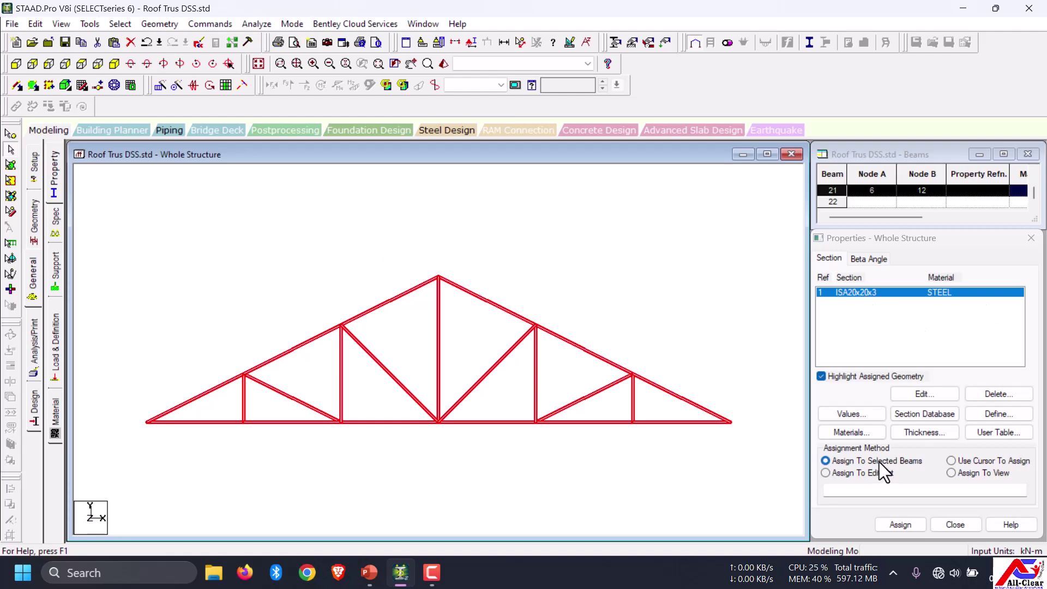
pyautogui.click(902, 525)
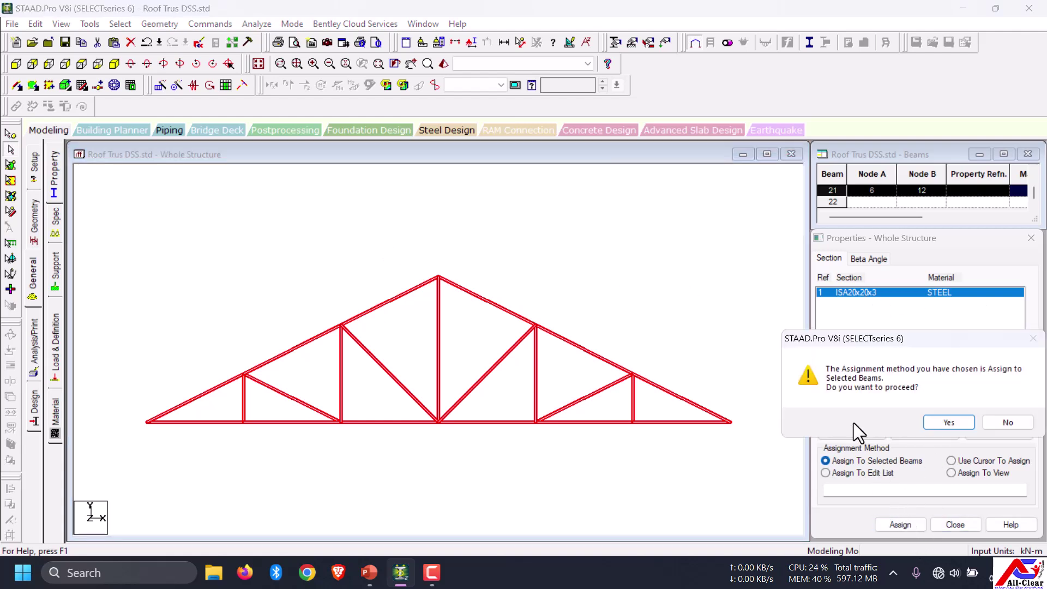
pyautogui.click(949, 422)
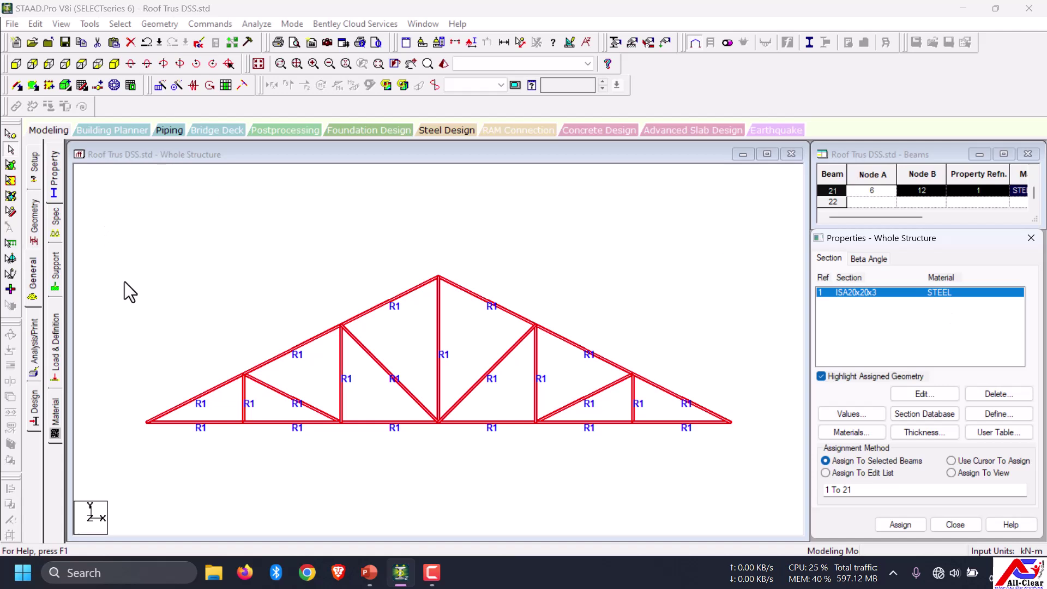
# - Create a pinned support definition for the truss
pyautogui.click(54, 267)
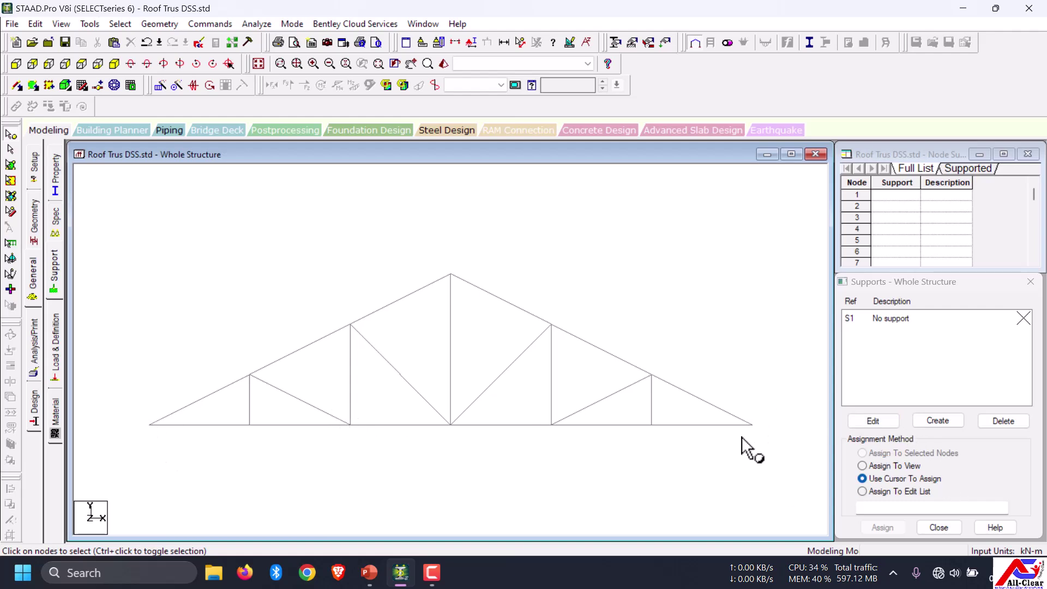
pyautogui.click(939, 420)
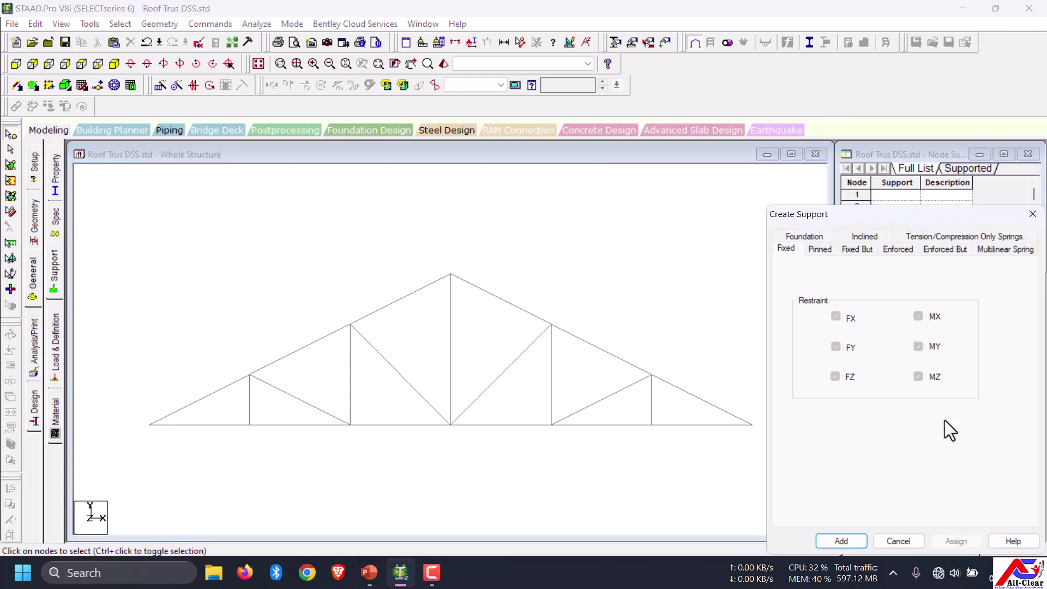
pyautogui.click(822, 251)
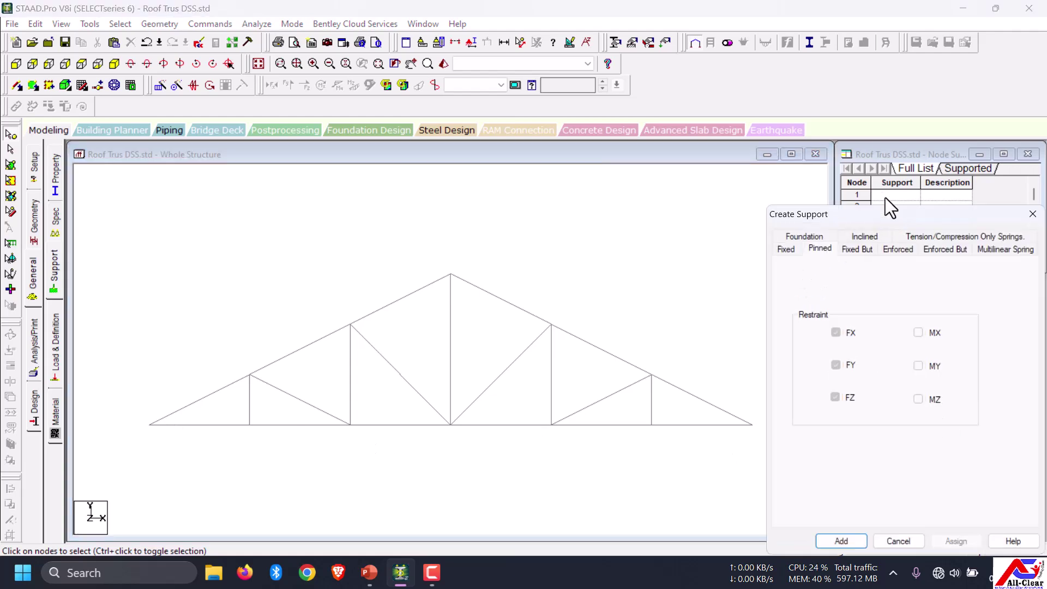
pyautogui.moveTo(899, 212); pyautogui.dragTo(866, 123)
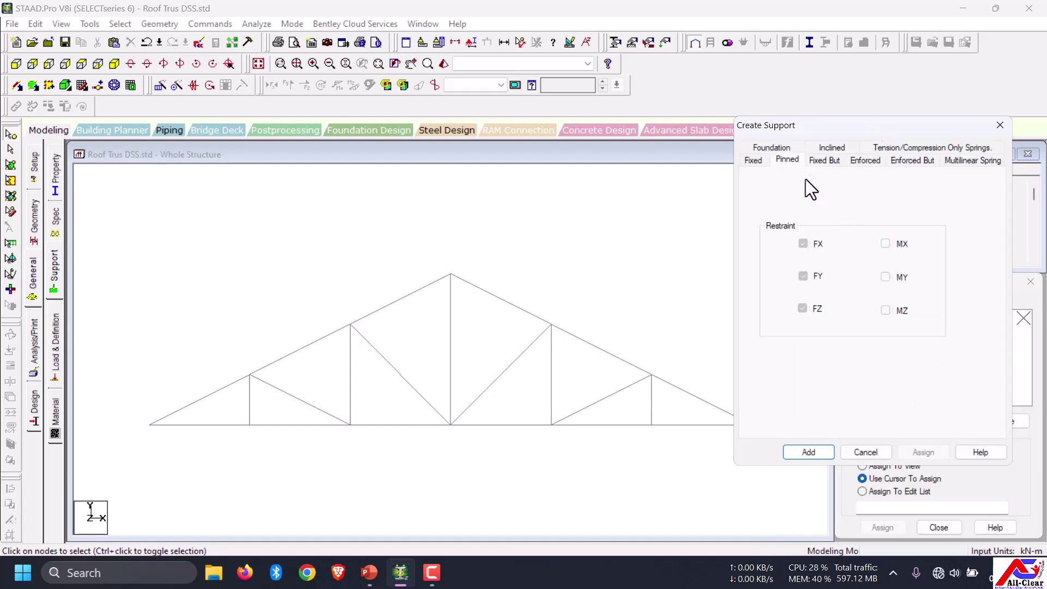
pyautogui.click(808, 452)
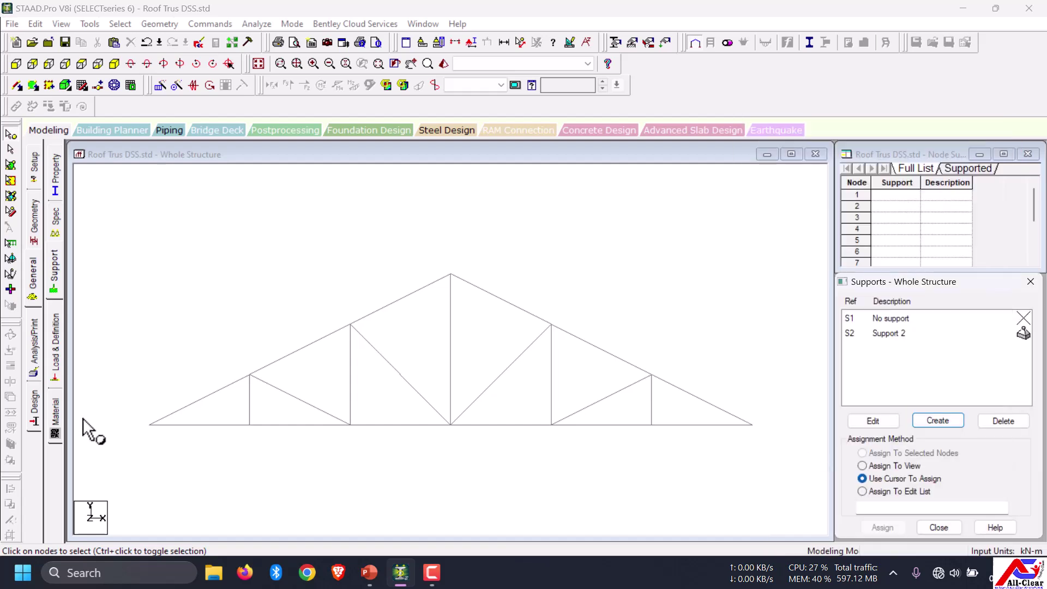
# - Create an Enforced But support definition with the MX and MY releases enabled
pyautogui.click(937, 420)
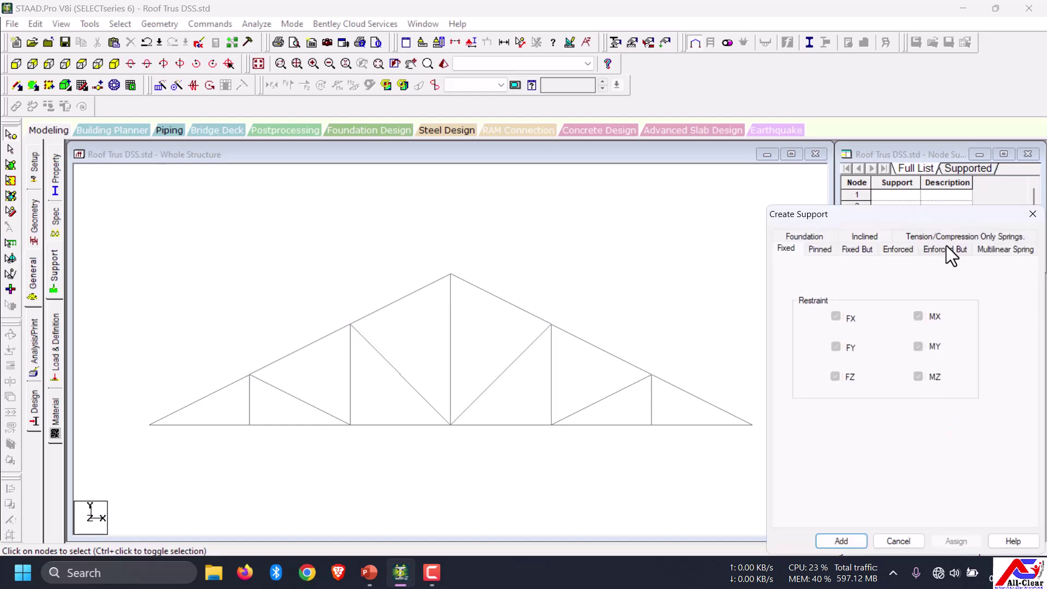
pyautogui.moveTo(922, 217); pyautogui.dragTo(888, 160)
pyautogui.click(913, 196)
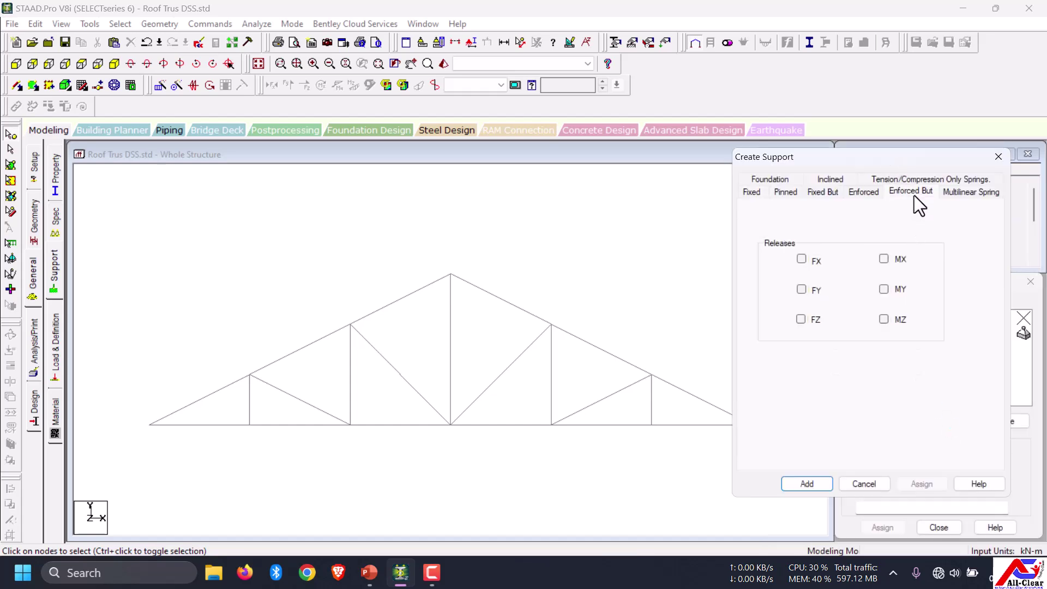
pyautogui.click(883, 259)
pyautogui.click(884, 289)
pyautogui.click(806, 484)
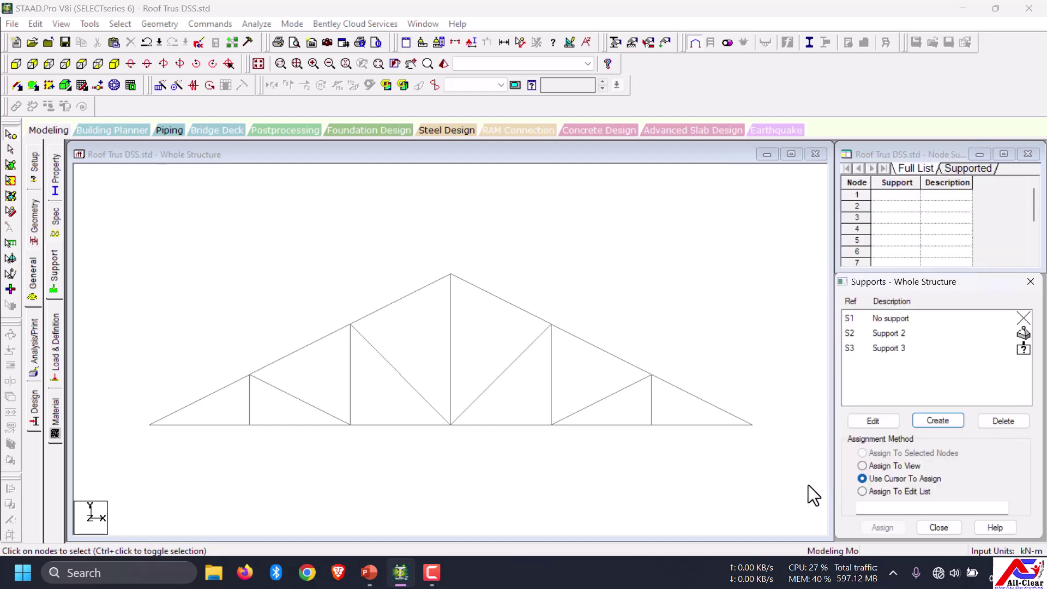
# - Assign the pinned support, Support 2, to the truss's left end node using the Assign To Selected Nodes method
pyautogui.click(897, 333)
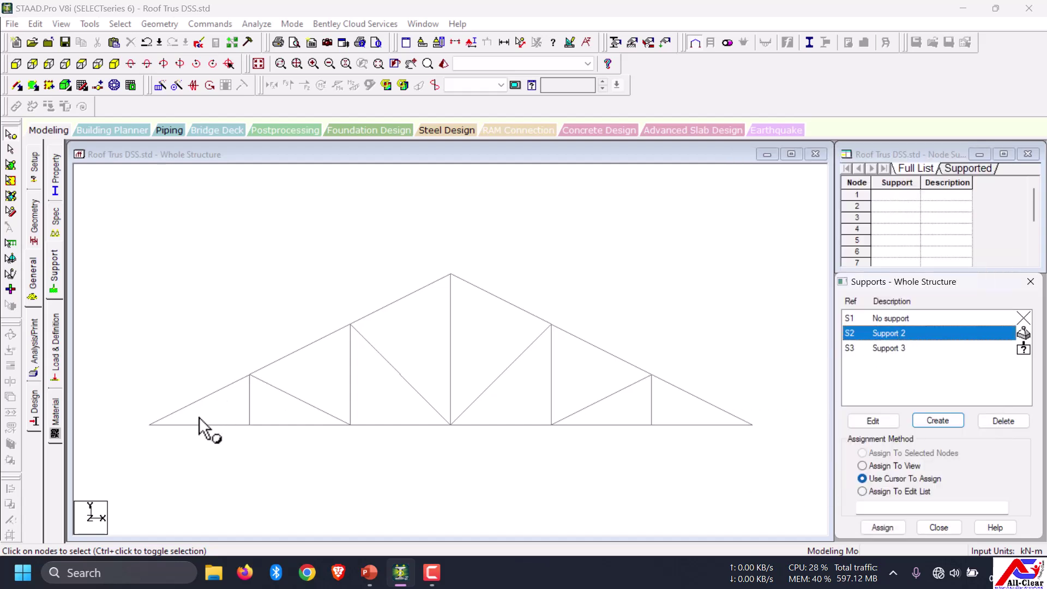
pyautogui.moveTo(131, 411); pyautogui.dragTo(168, 447)
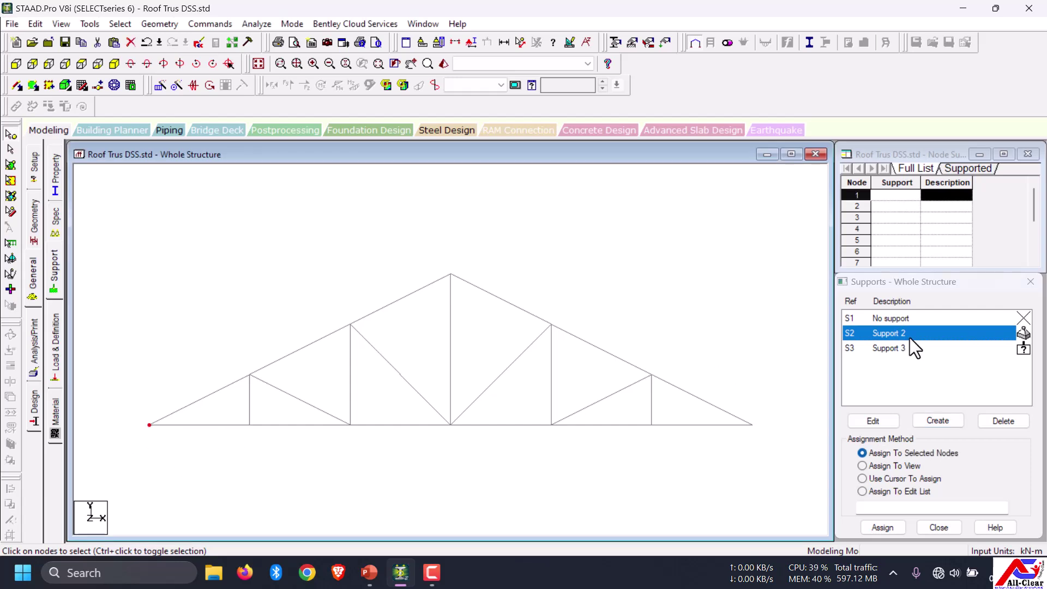
pyautogui.click(873, 528)
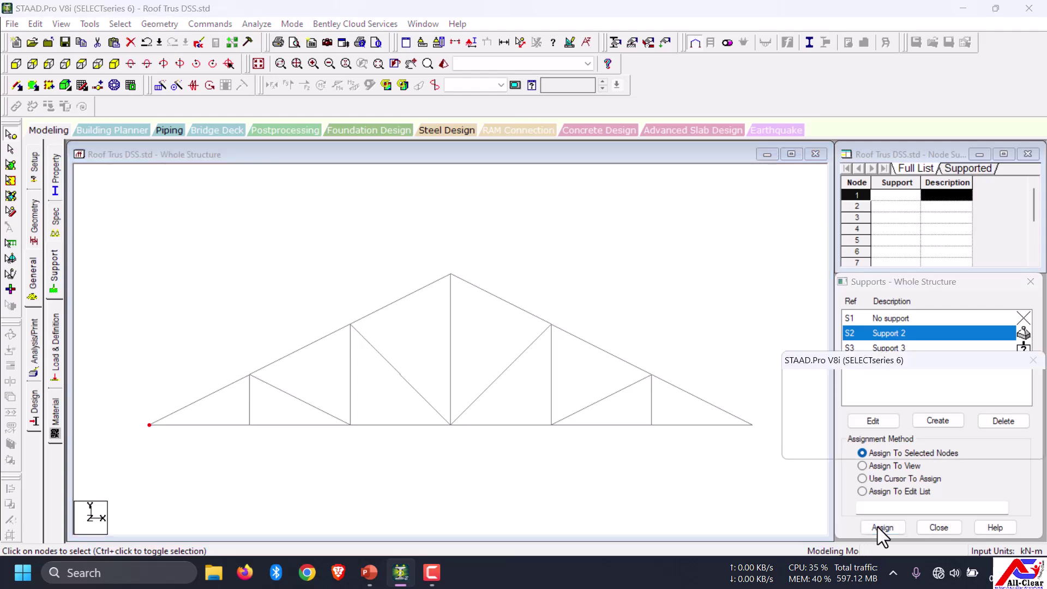
pyautogui.click(946, 443)
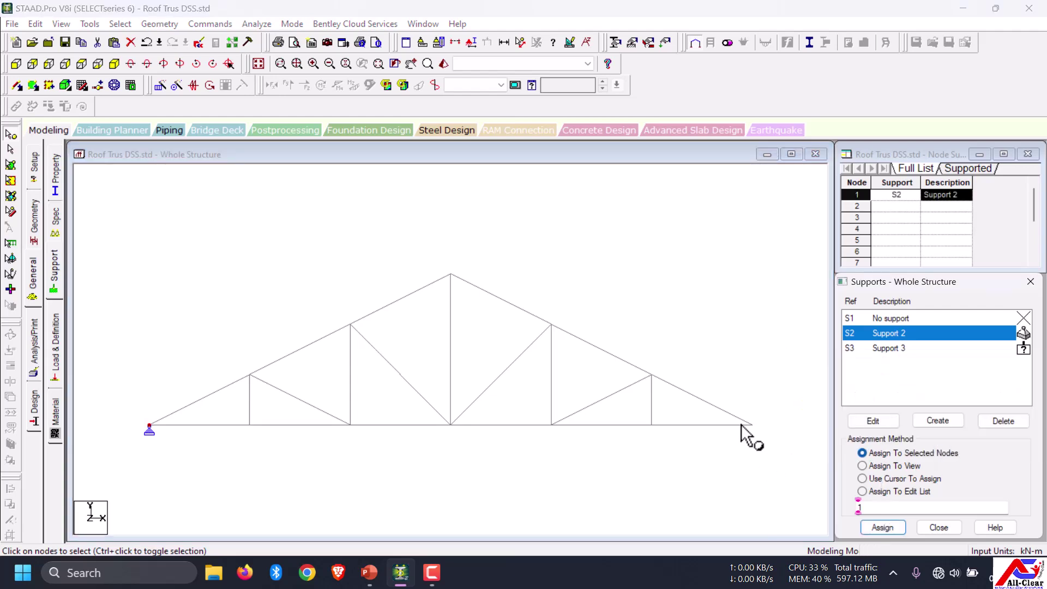
# - Assign the Enforced But support, Support 3, to the truss's right end node using the Assign To Selected Nodes method
pyautogui.click(736, 405)
pyautogui.moveTo(736, 405); pyautogui.dragTo(801, 473)
pyautogui.click(884, 349)
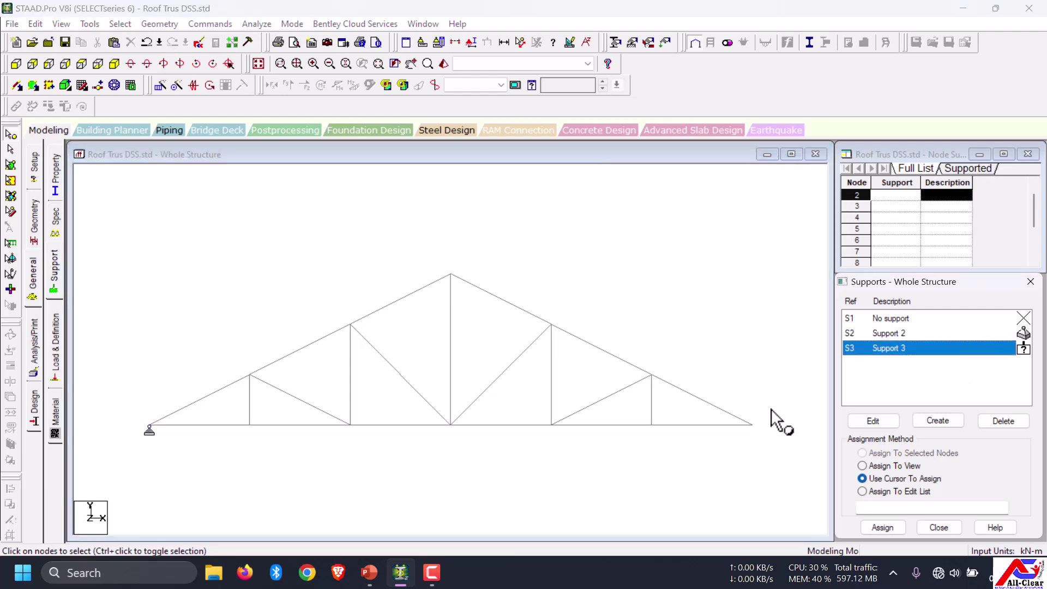
pyautogui.moveTo(729, 408); pyautogui.dragTo(788, 463)
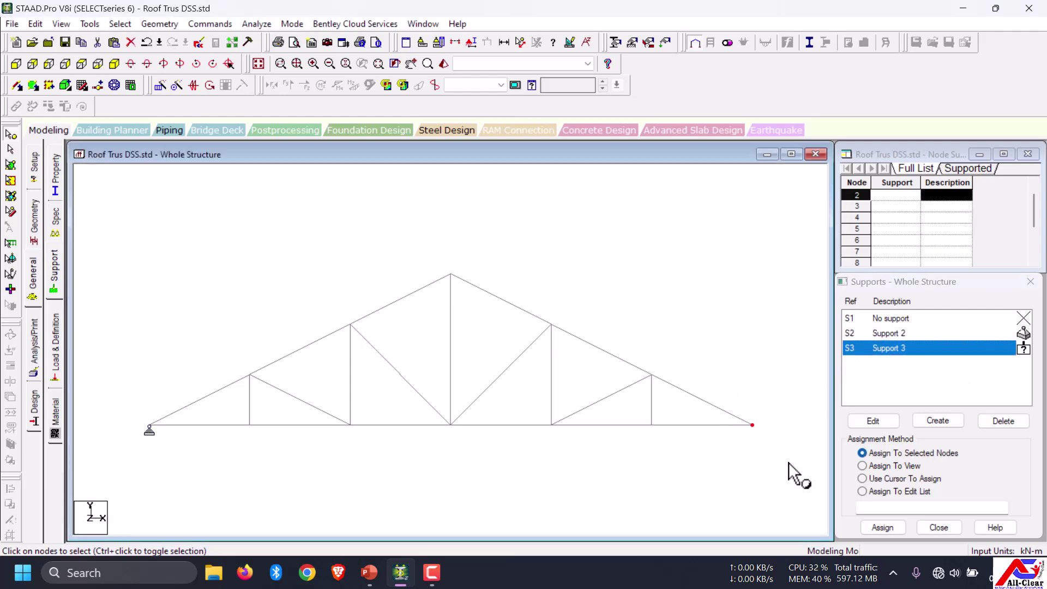
pyautogui.click(882, 527)
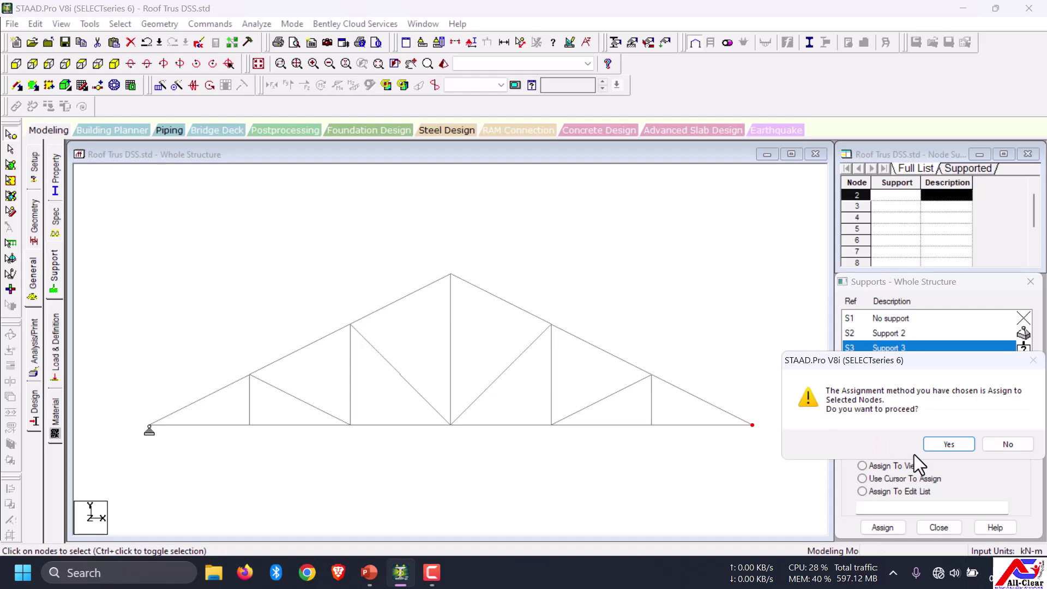
pyautogui.click(946, 441)
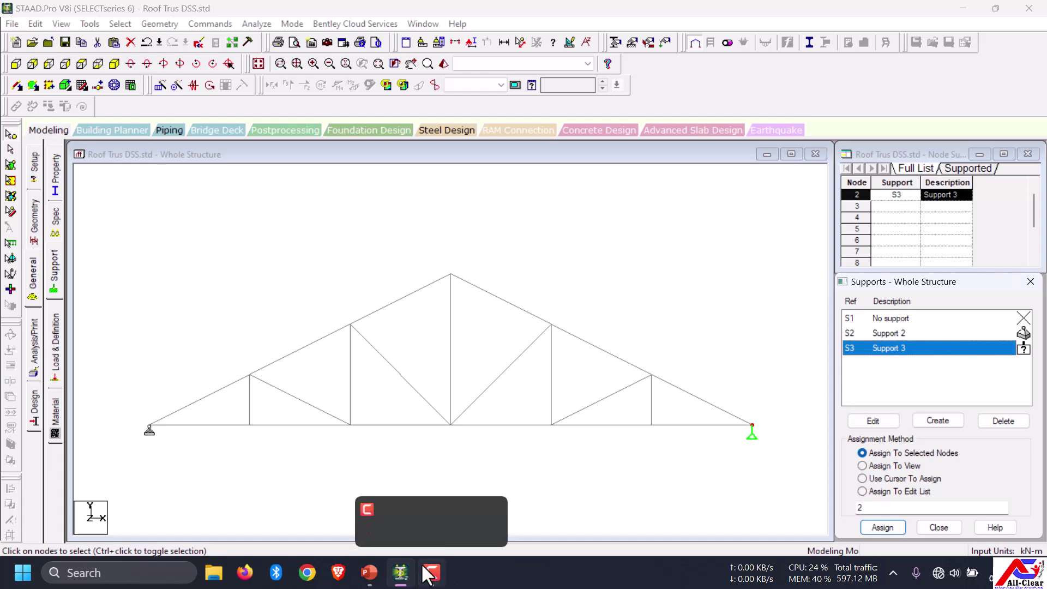
# - Add primary load case 1 with loading type Dead and the title DL
pyautogui.click(61, 335)
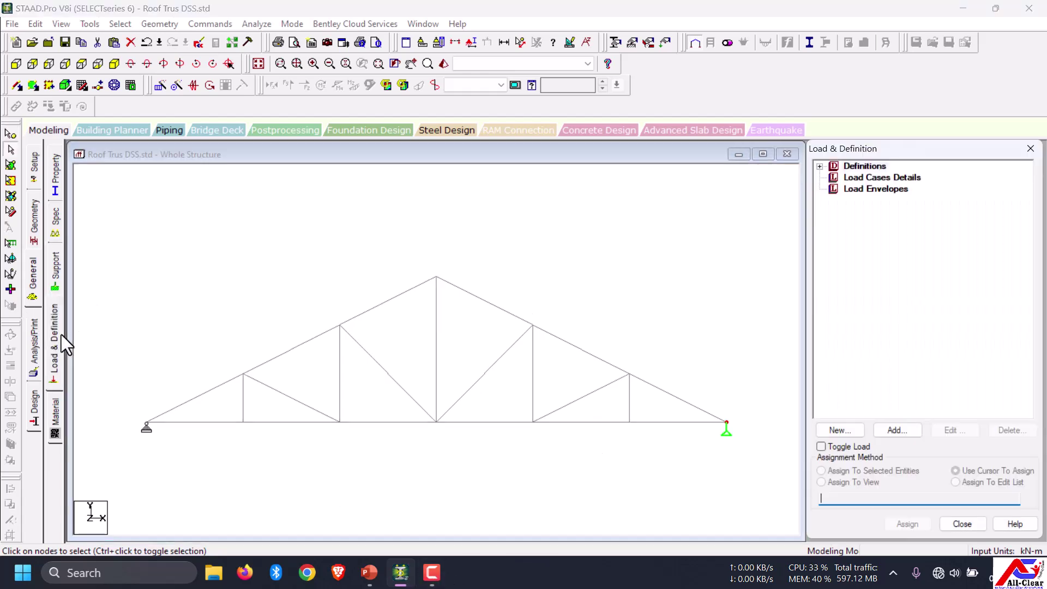
pyautogui.click(901, 177)
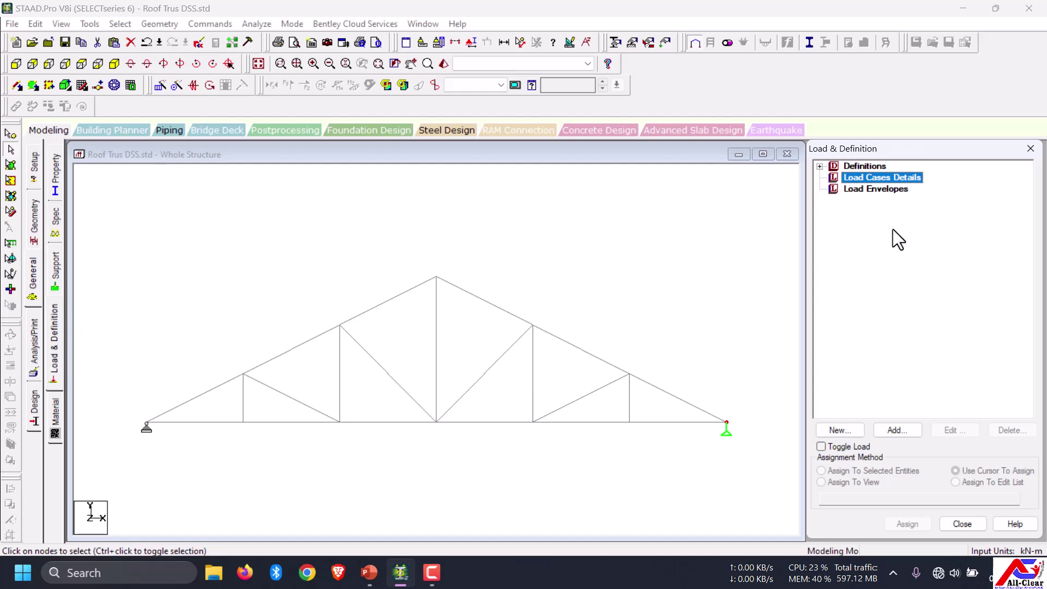
pyautogui.click(897, 430)
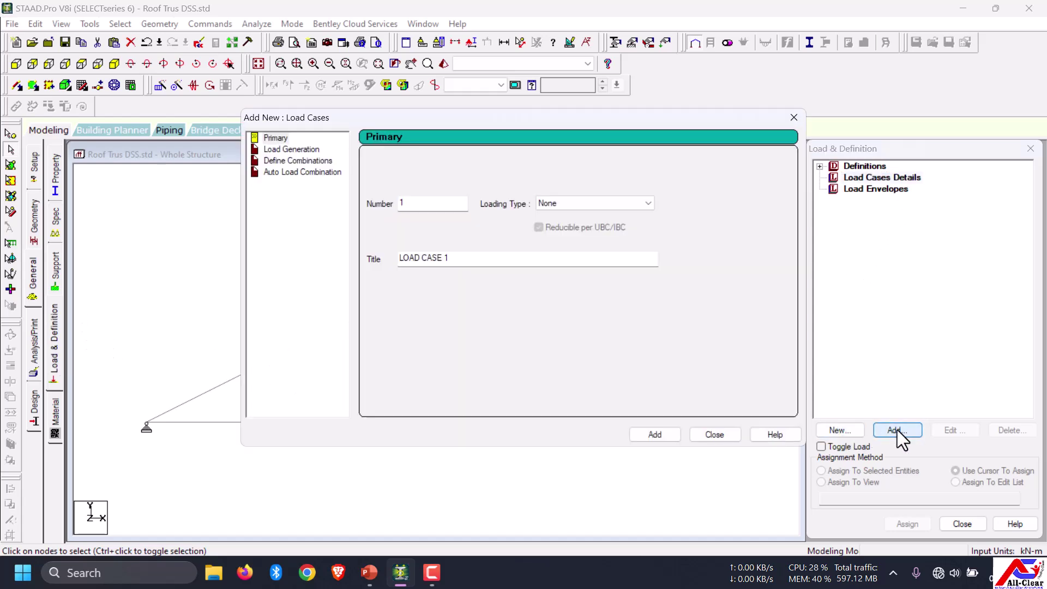
pyautogui.click(585, 205)
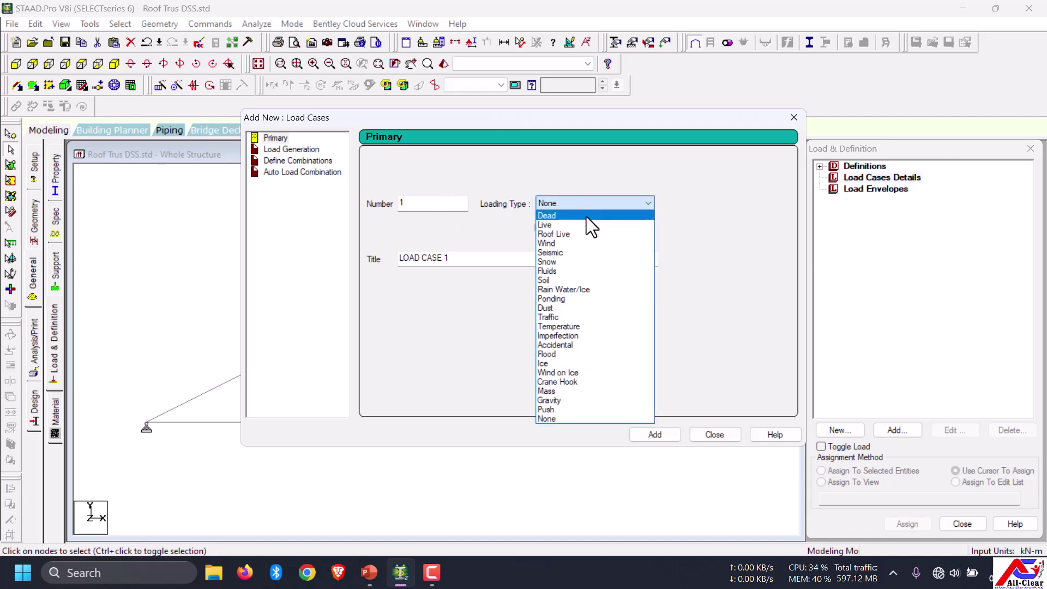
pyautogui.click(586, 216)
pyautogui.press('Tab')
pyautogui.write('DL')
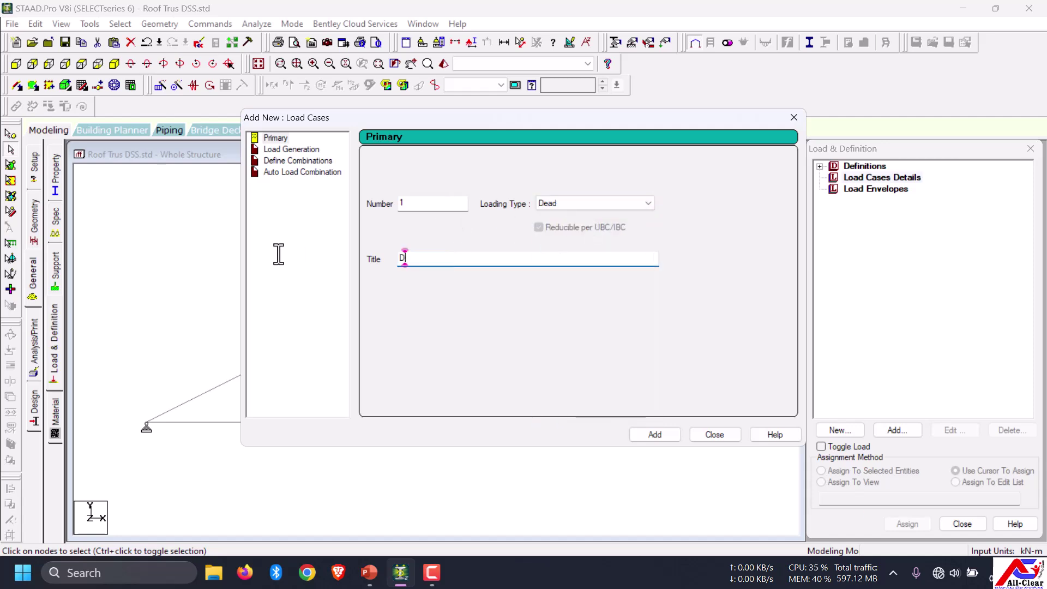
pyautogui.click(653, 434)
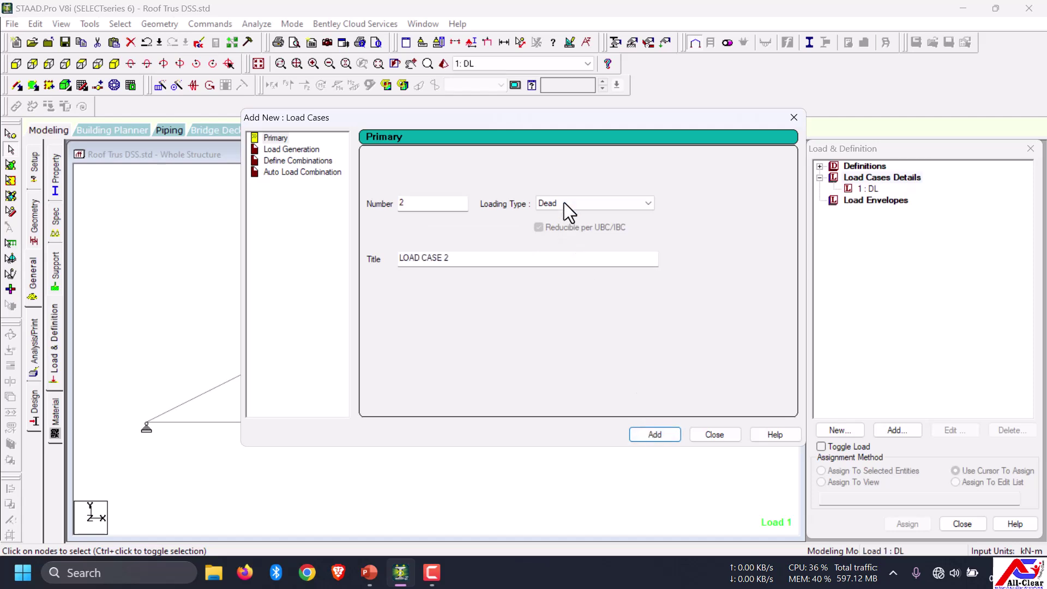
# - Add primary load case 2 with loading type Live and the title LL
pyautogui.click(566, 198)
pyautogui.click(577, 231)
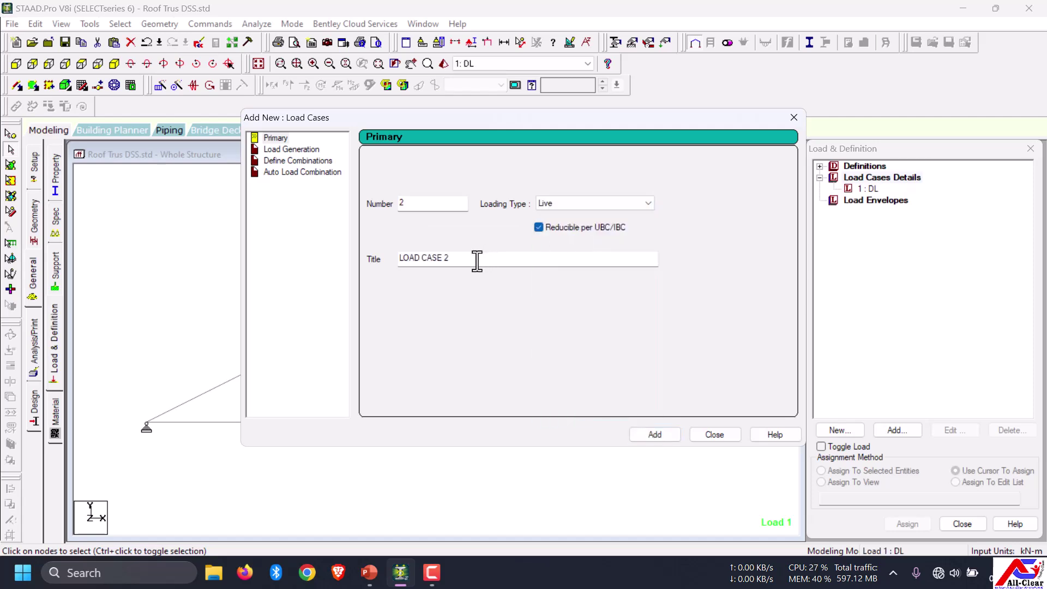
pyautogui.moveTo(476, 259); pyautogui.dragTo(318, 264)
pyautogui.write('LL')
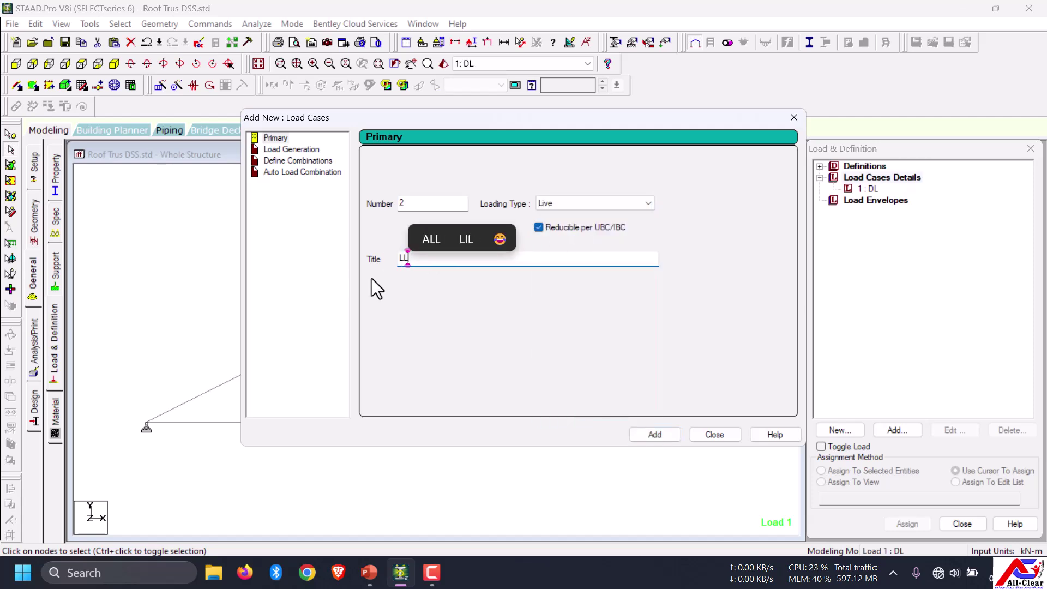
pyautogui.click(666, 433)
# - Add primary load case 3 with loading type Wind and the title WL, and finish adding load cases
pyautogui.click(564, 203)
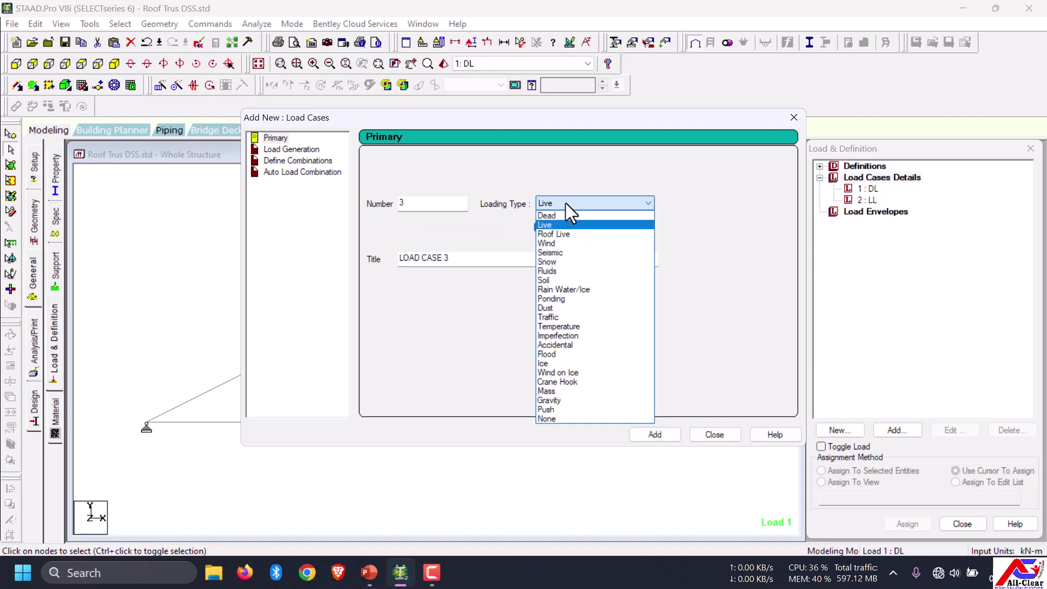
pyautogui.click(570, 243)
pyautogui.moveTo(502, 258); pyautogui.dragTo(306, 252)
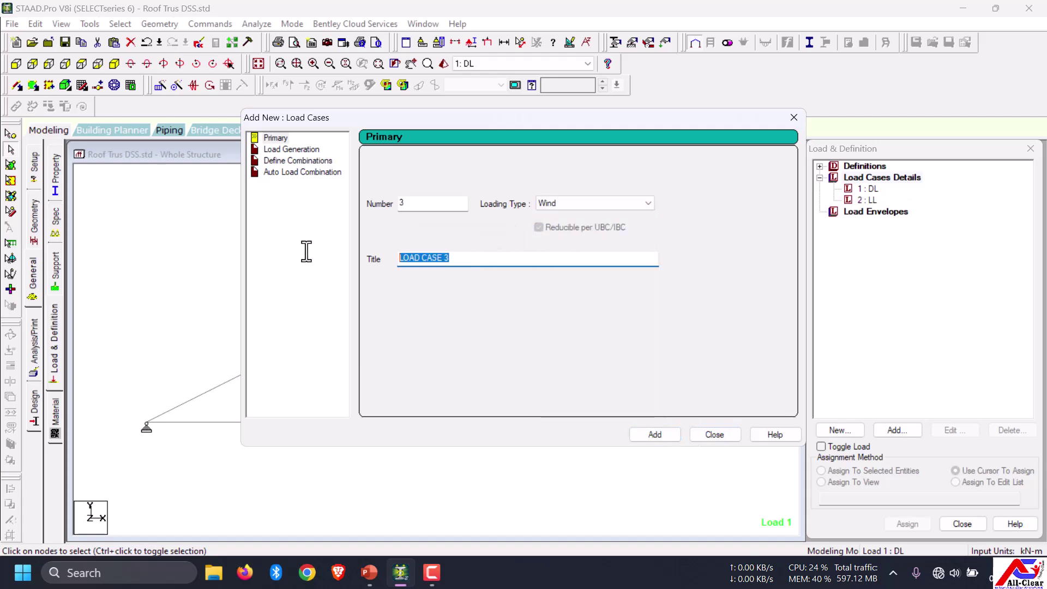
pyautogui.write('WL')
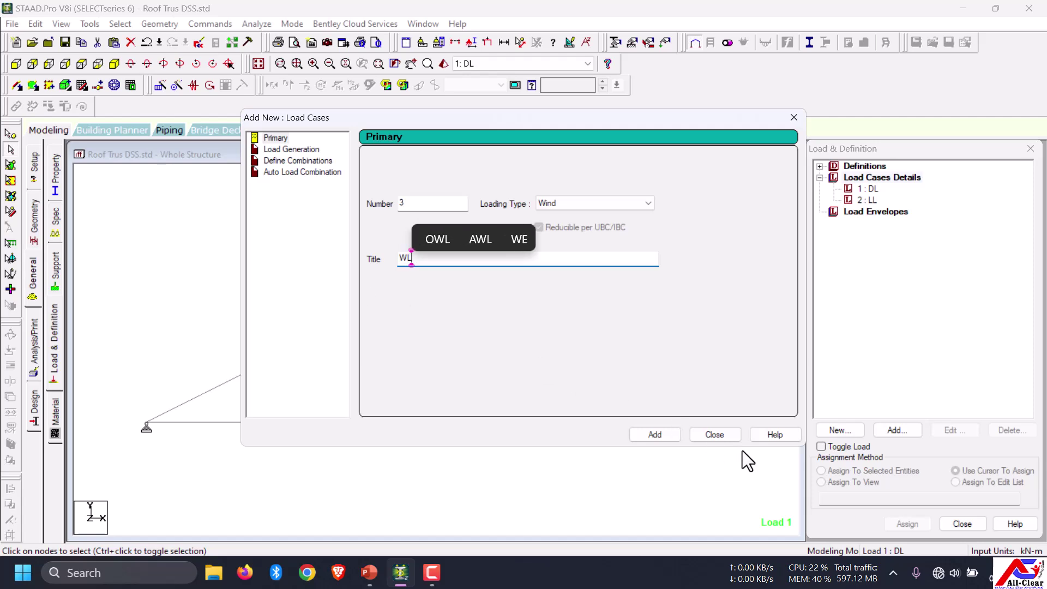
pyautogui.click(662, 437)
pyautogui.click(718, 436)
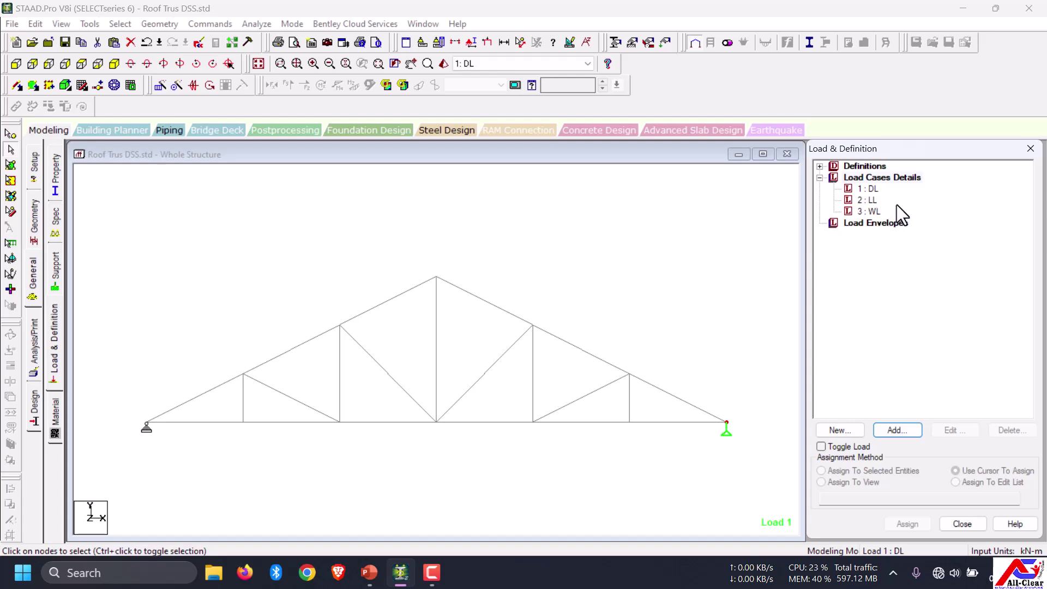
# - Start a new load item for load case DL, consult the dead load slide, and choose the Node type under Nodal Load
pyautogui.click(871, 190)
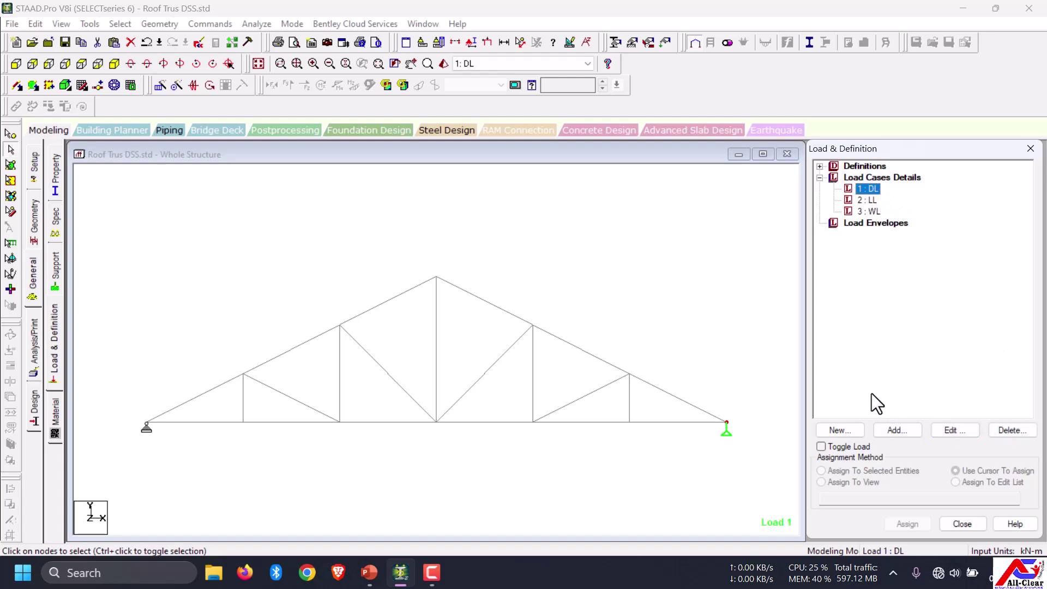
pyautogui.click(894, 429)
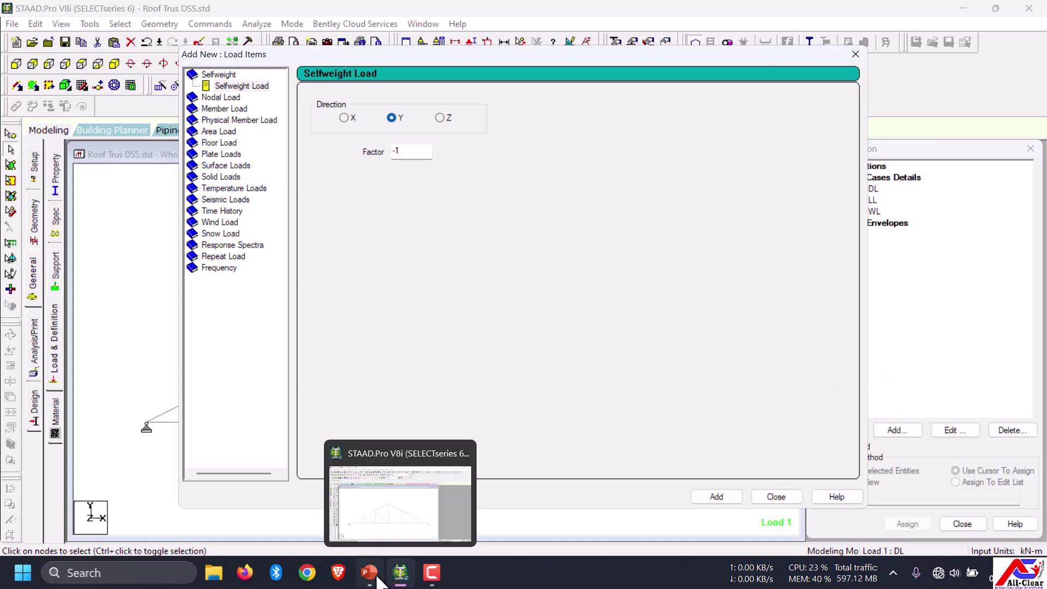
pyautogui.click(404, 503)
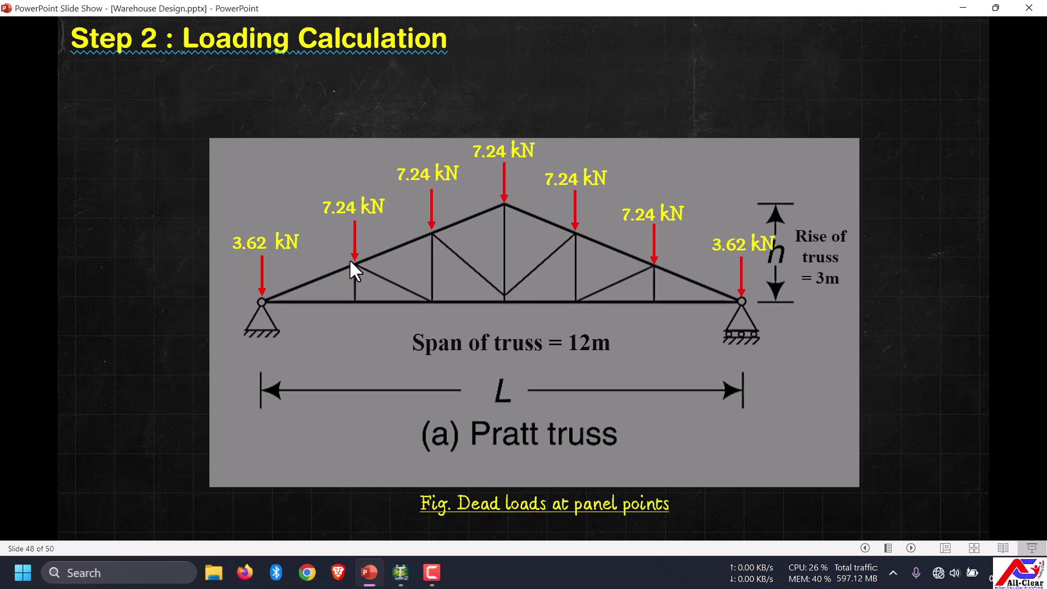
pyautogui.click(378, 574)
pyautogui.click(224, 83)
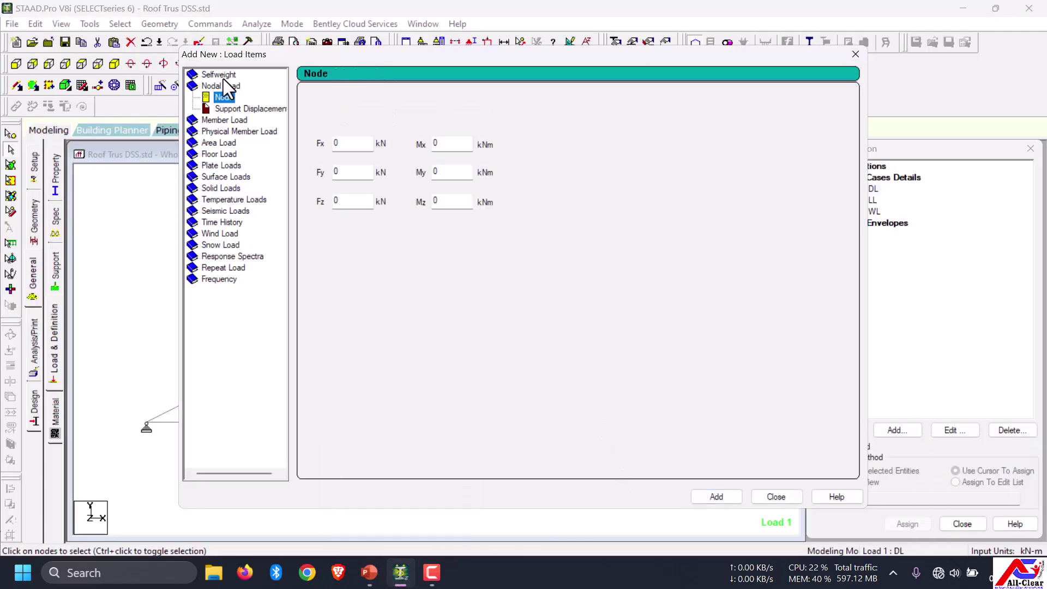
pyautogui.click(218, 74)
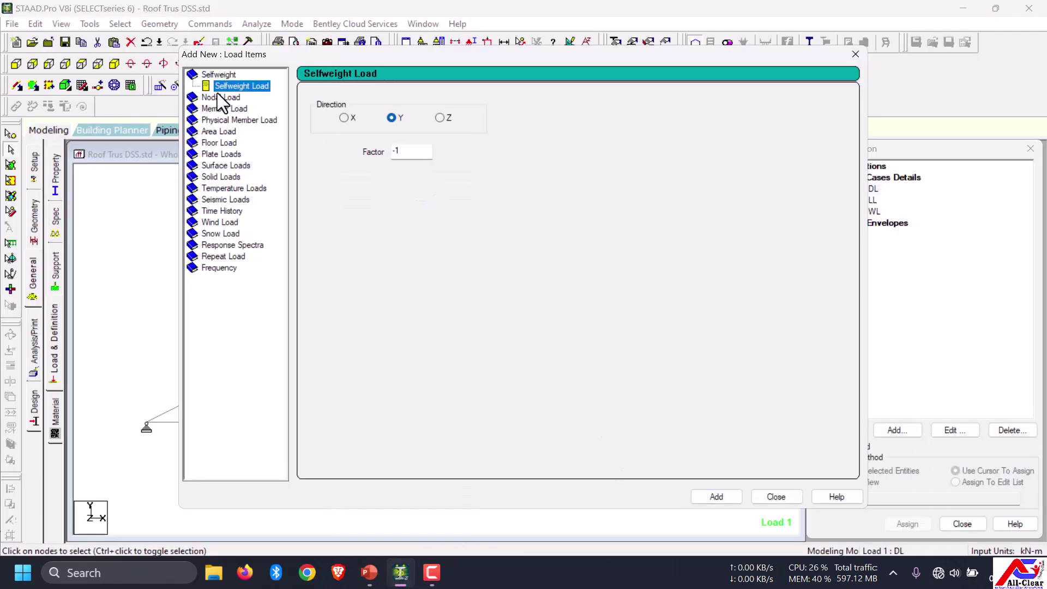
pyautogui.click(218, 97)
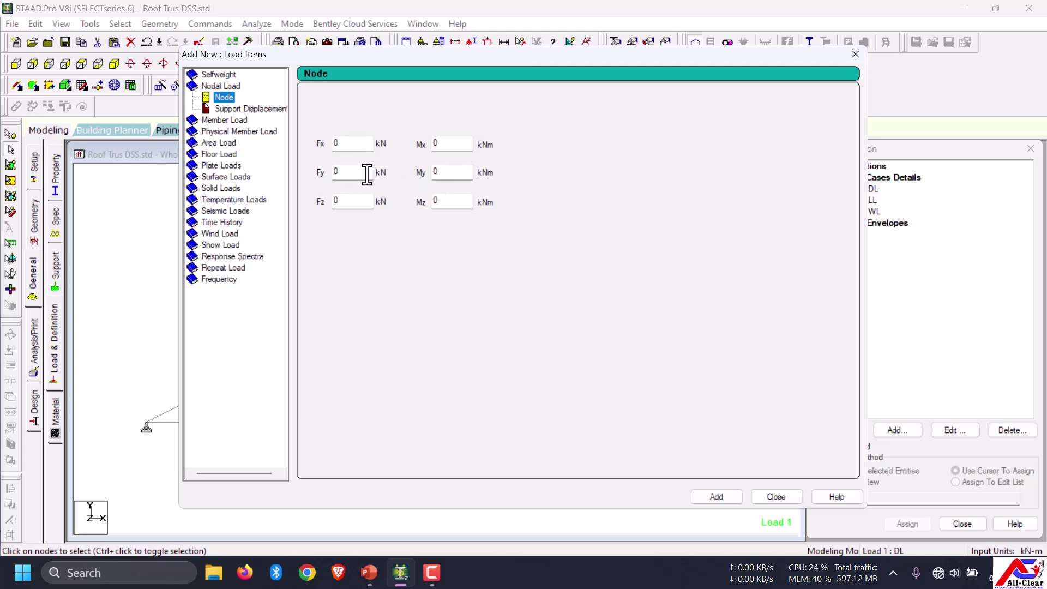
# - Consult the panel-point dead loads on the slide and add a nodal load with Fy -7.24 kN to load case DL
pyautogui.click(364, 566)
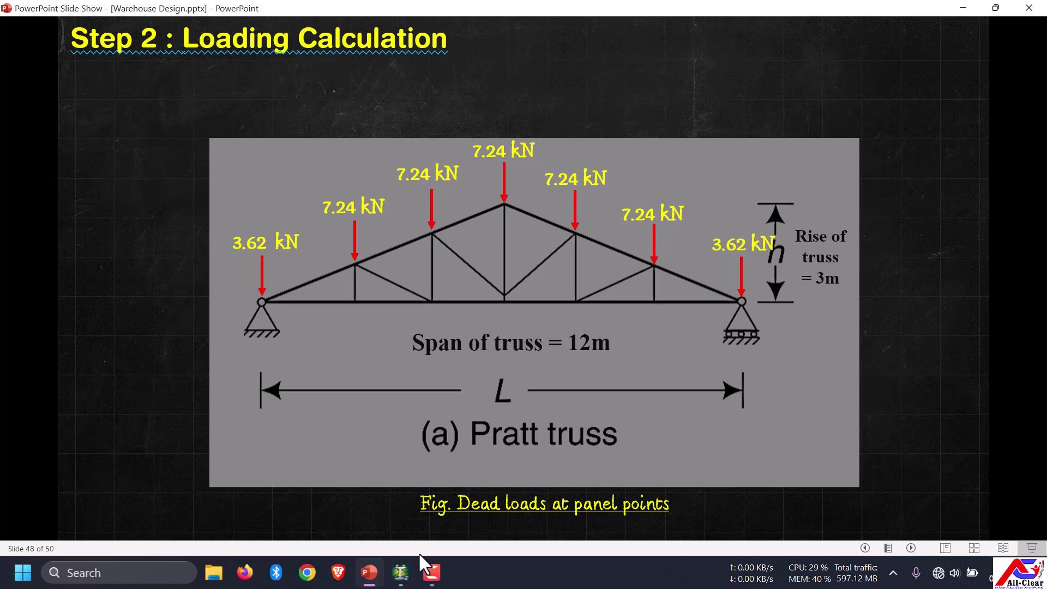
pyautogui.click(400, 572)
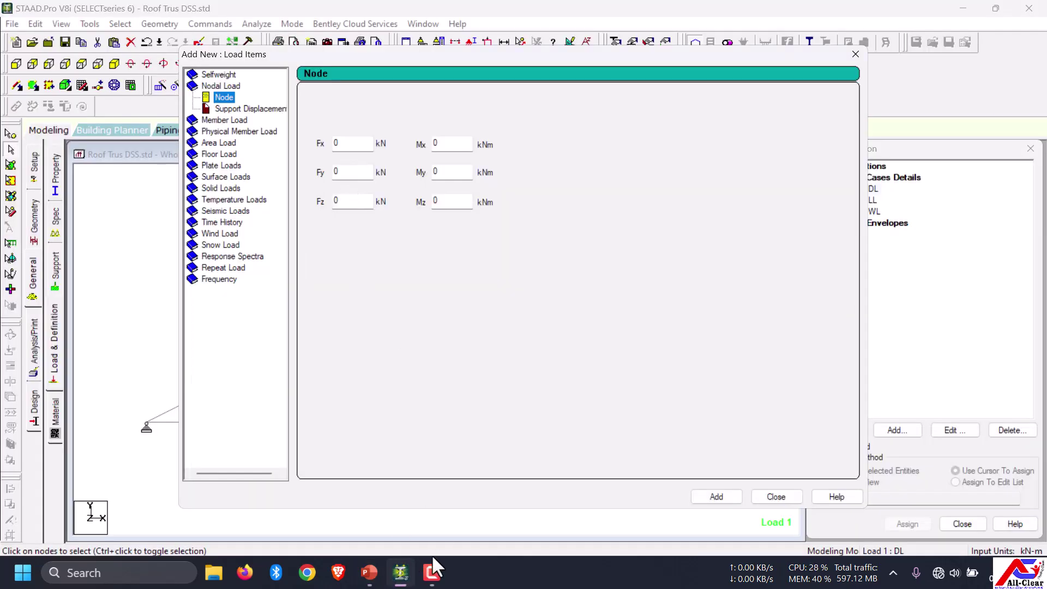
pyautogui.click(367, 572)
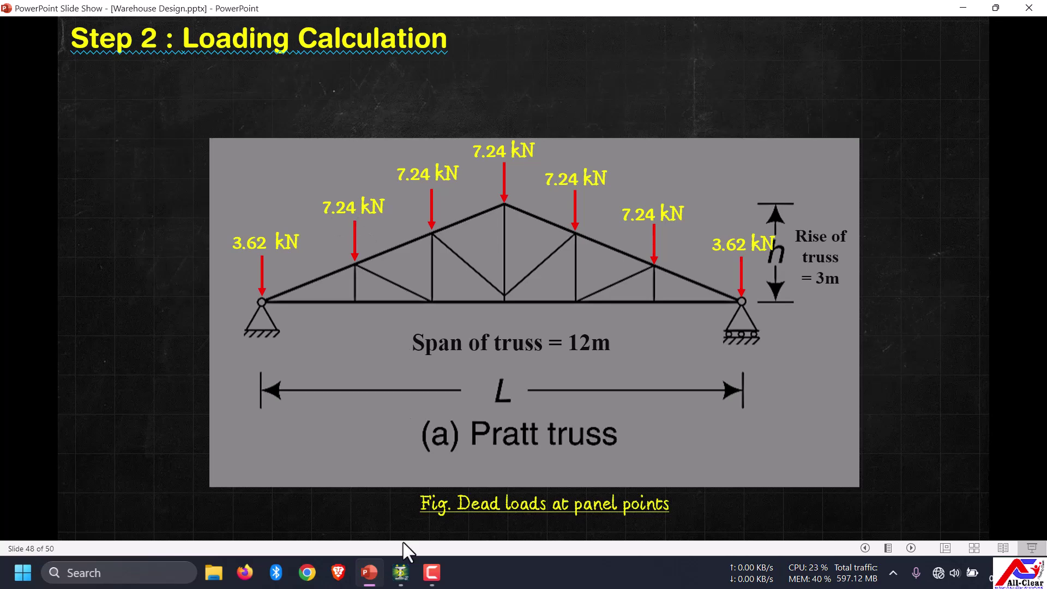
pyautogui.click(426, 578)
pyautogui.click(401, 573)
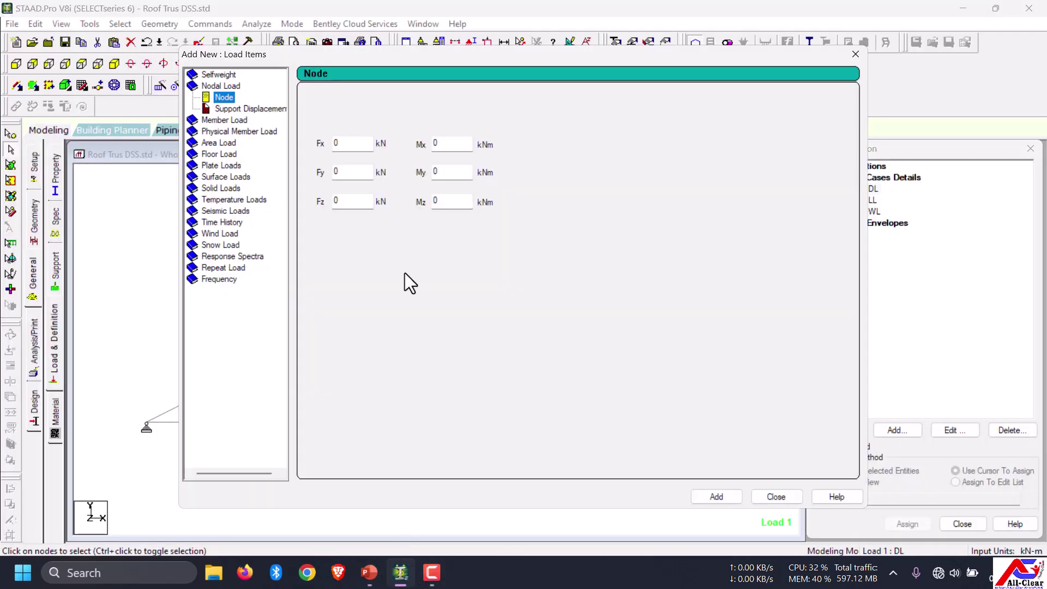
pyautogui.doubleClick(359, 172)
pyautogui.write('-7')
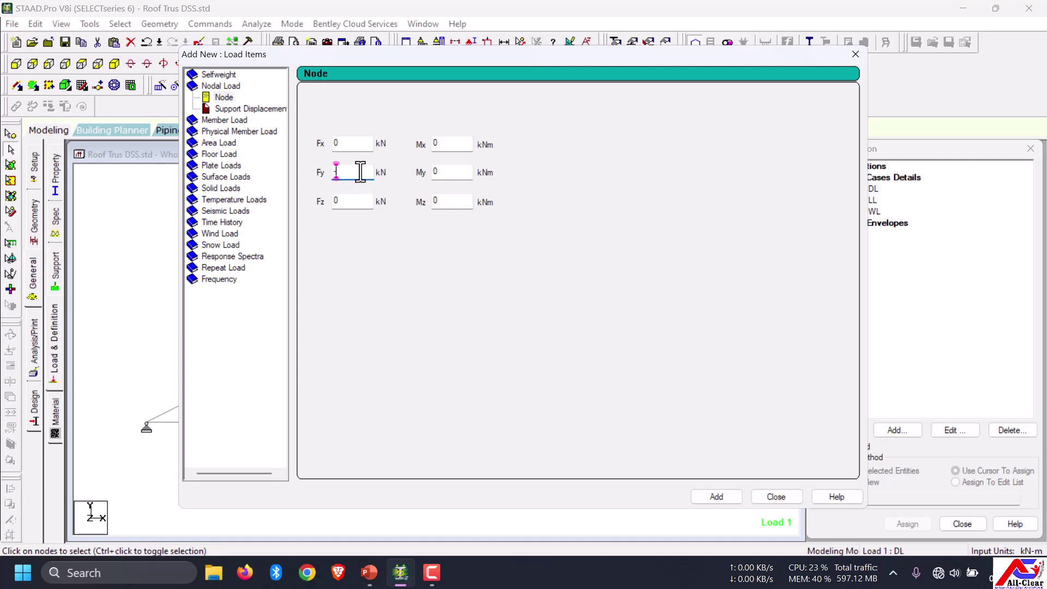
pyautogui.write('.24')
pyautogui.click(716, 496)
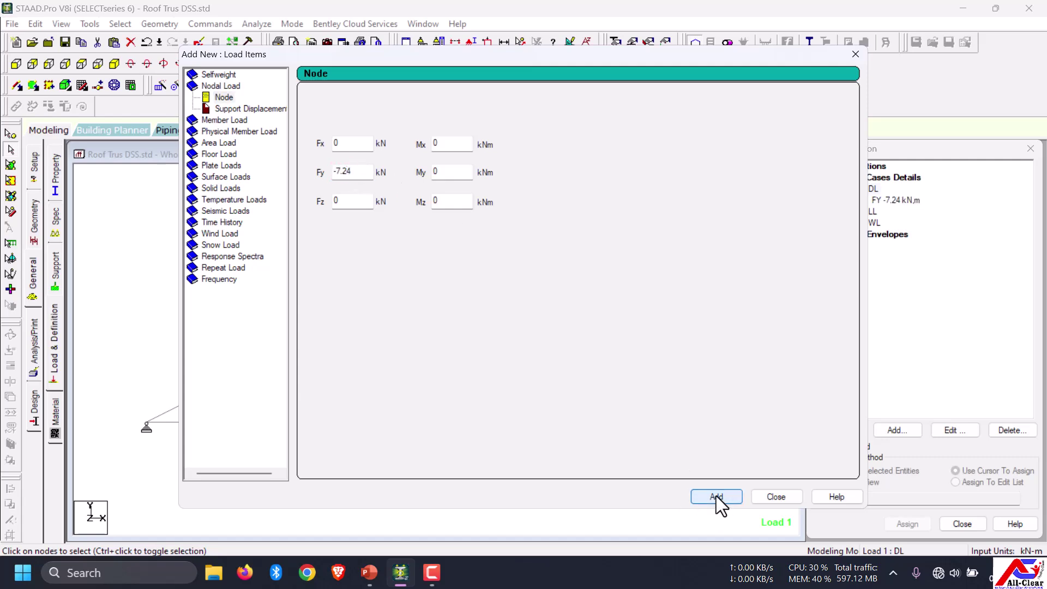
# - Check the end-node dead loads on the slide, add a nodal load with Fy -3.62 kN to DL, and finish adding load items
pyautogui.click(369, 573)
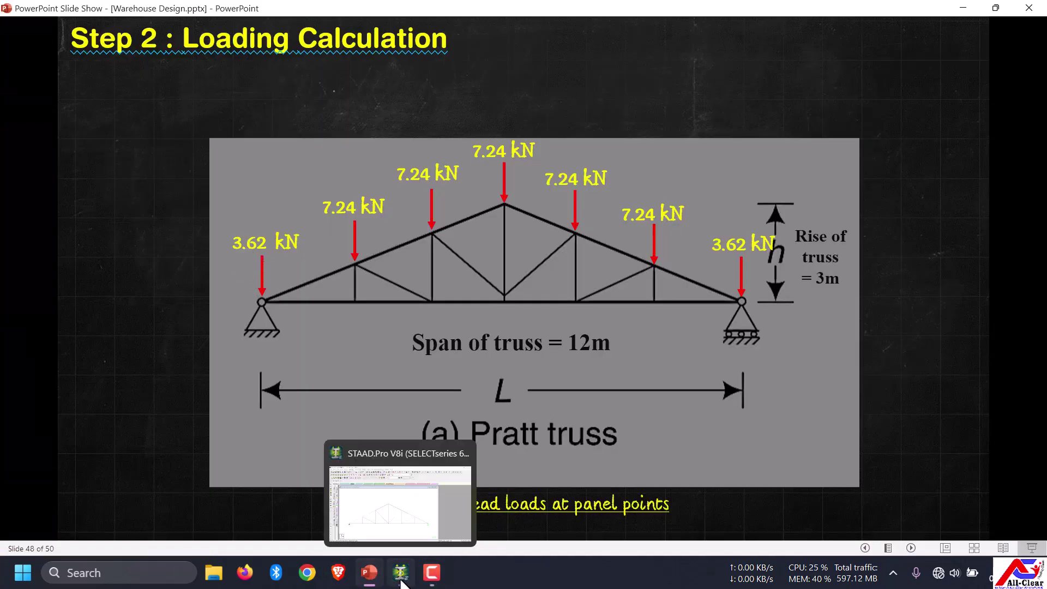
pyautogui.click(400, 572)
pyautogui.click(354, 171)
pyautogui.press('BackSpace')
pyautogui.press('BackSpace')
pyautogui.press('BackSpace')
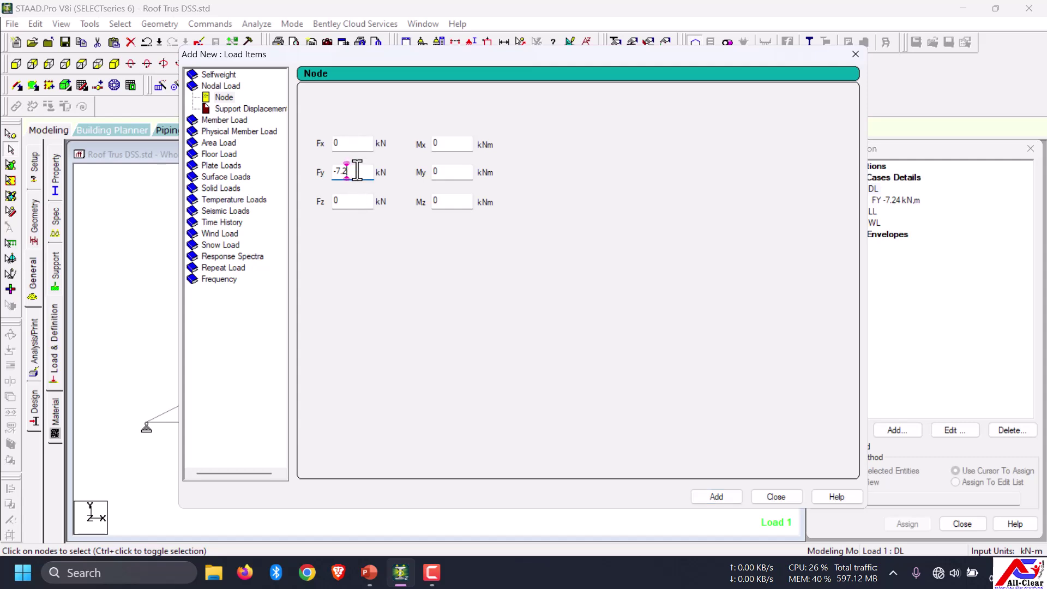
pyautogui.press('BackSpace')
pyautogui.write('3.62')
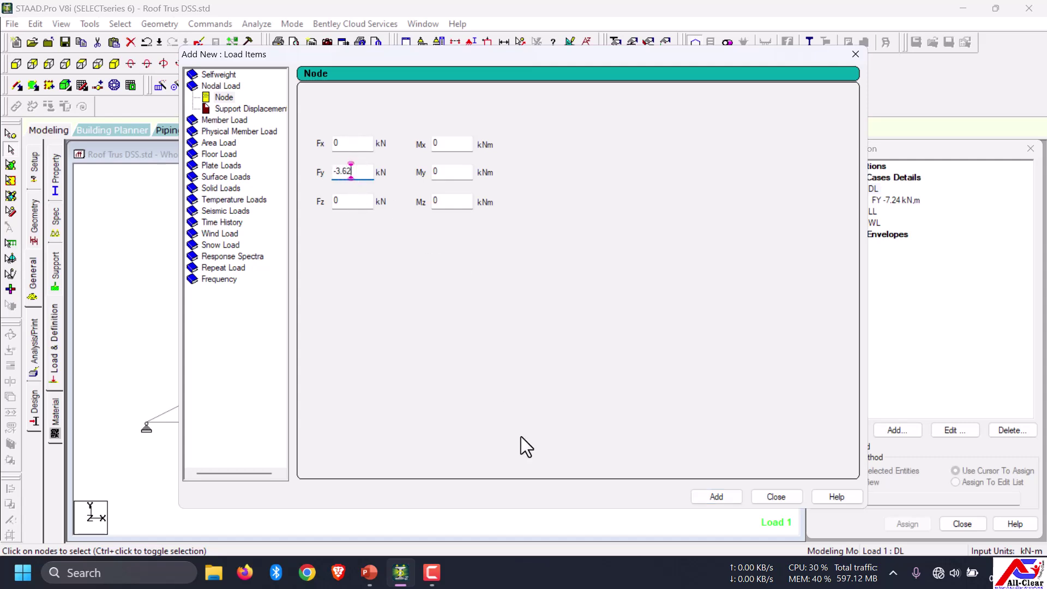
pyautogui.click(714, 495)
pyautogui.click(775, 495)
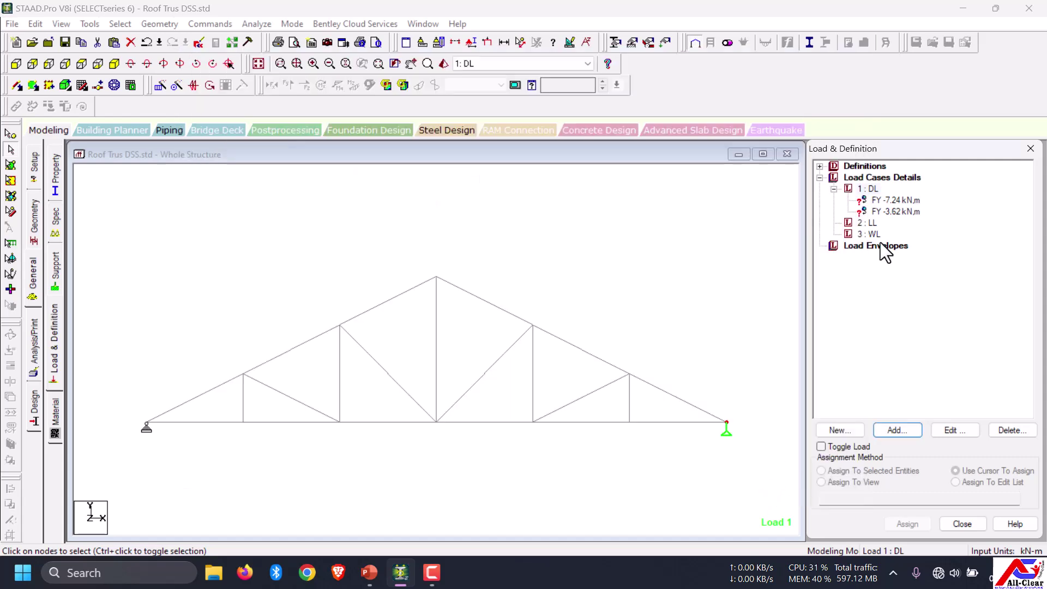
# - Assign the FY -7.24 load to the five top-chord nodes between the supports using the cursor, accepting the auto save of the file
pyautogui.click(889, 212)
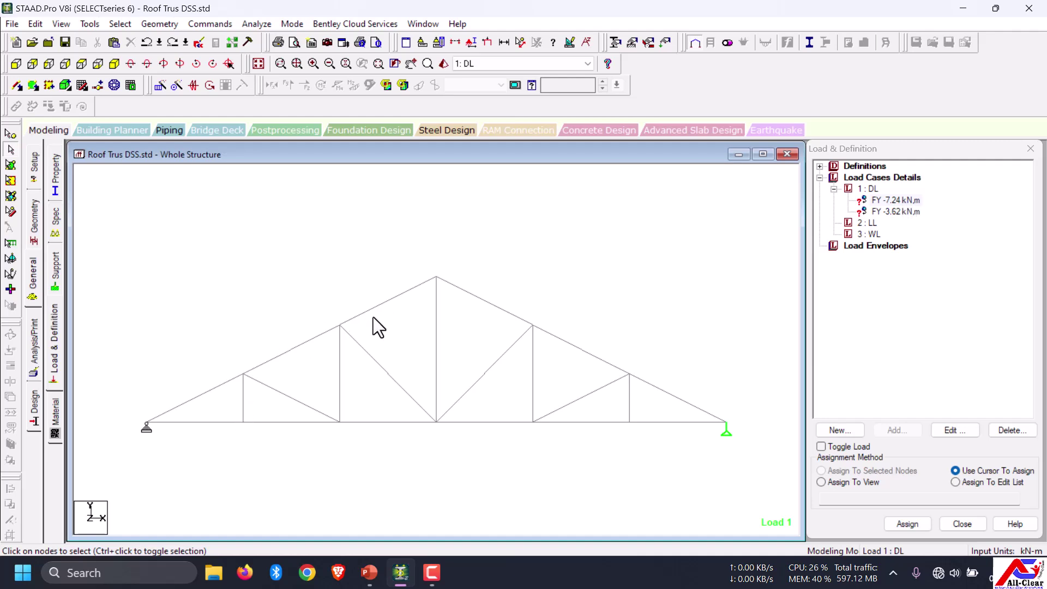
pyautogui.click(891, 199)
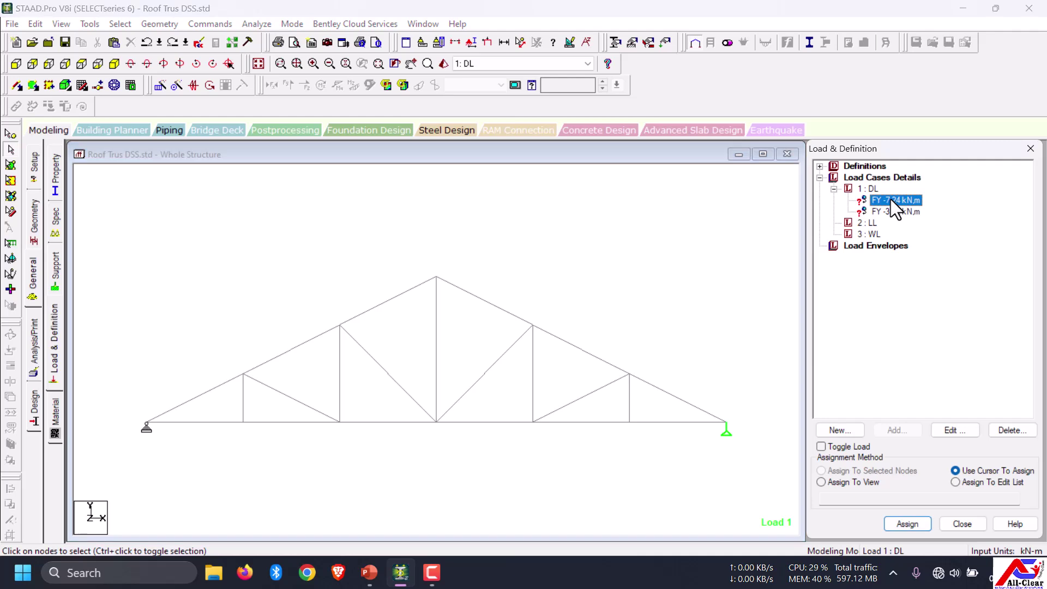
pyautogui.click(905, 524)
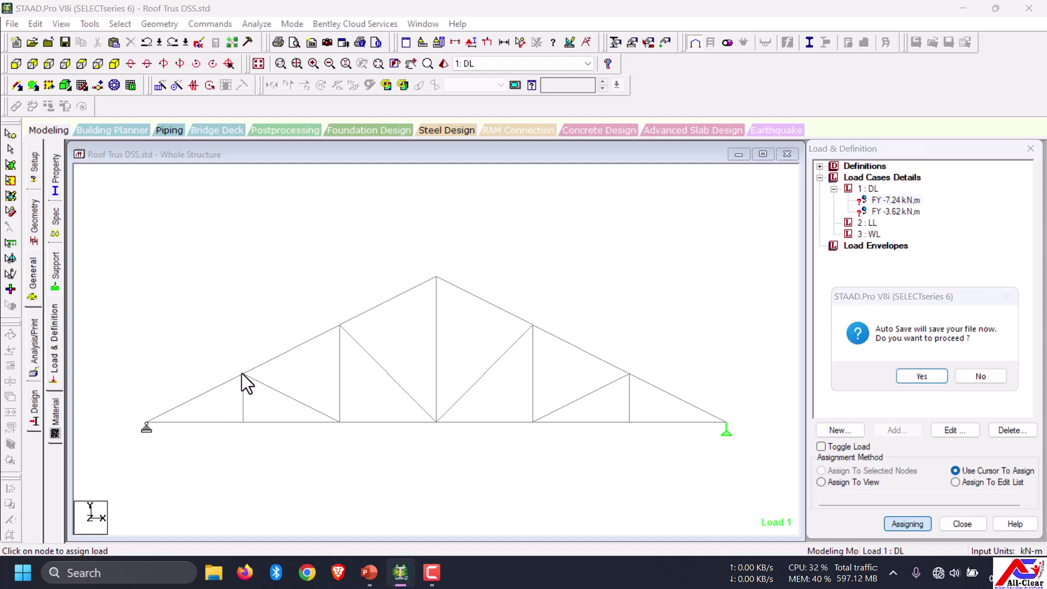
pyautogui.click(928, 376)
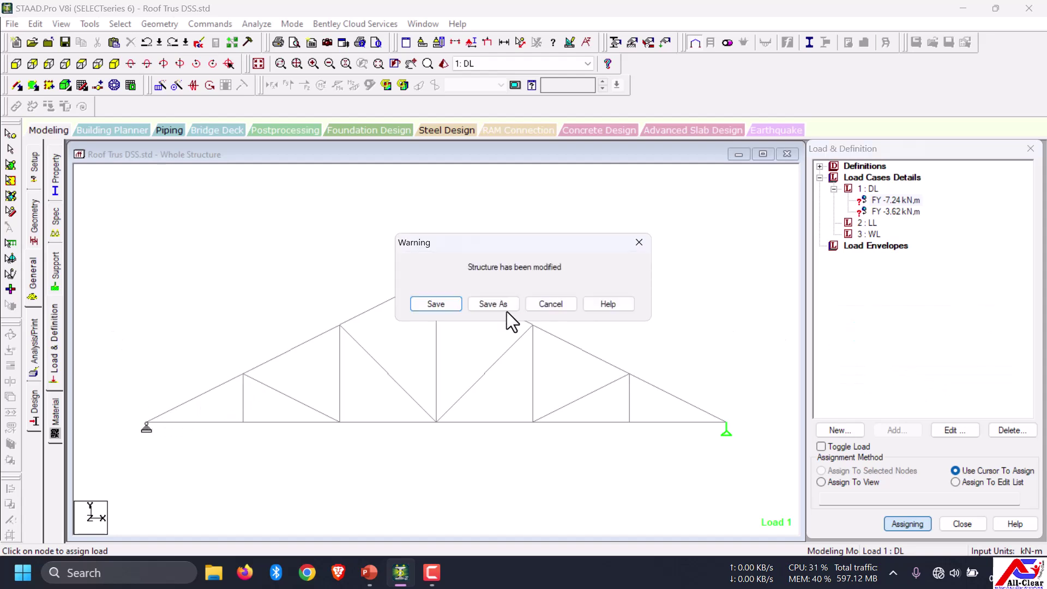
pyautogui.click(434, 304)
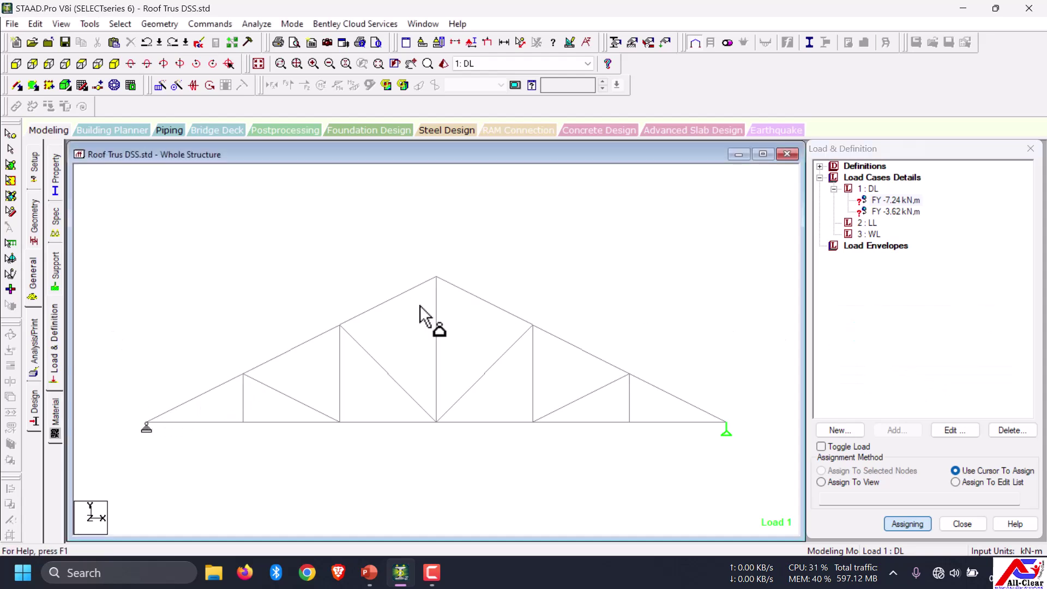
pyautogui.click(243, 372)
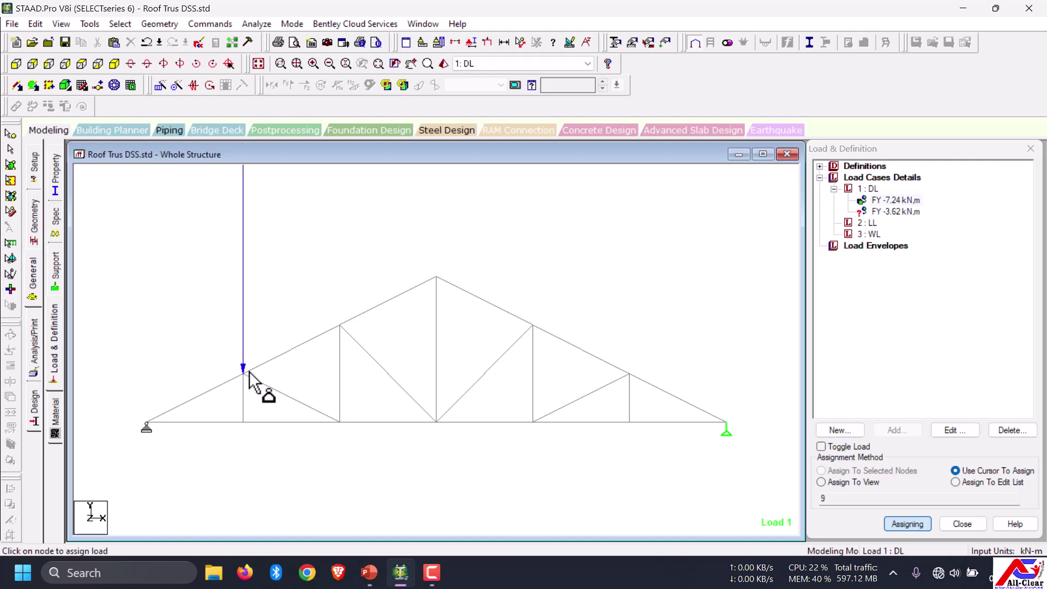
pyautogui.click(340, 325)
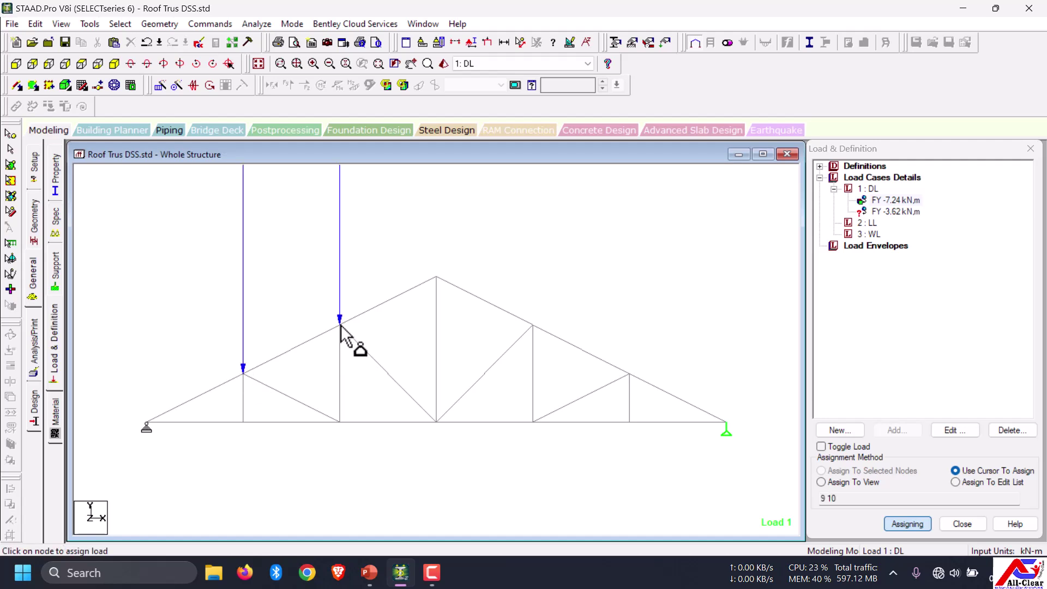
pyautogui.click(436, 277)
pyautogui.click(532, 326)
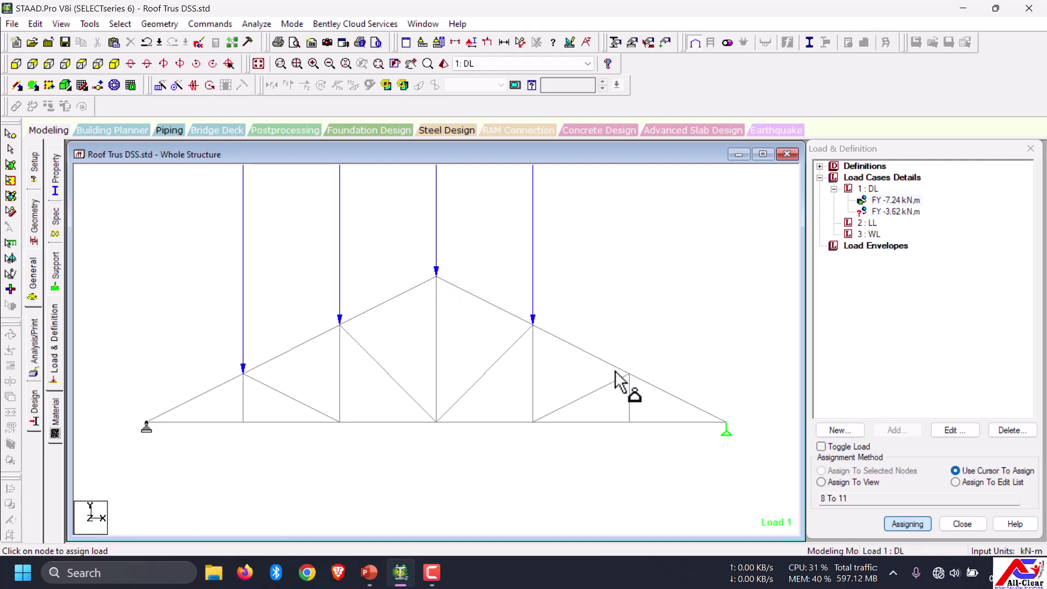
pyautogui.click(629, 372)
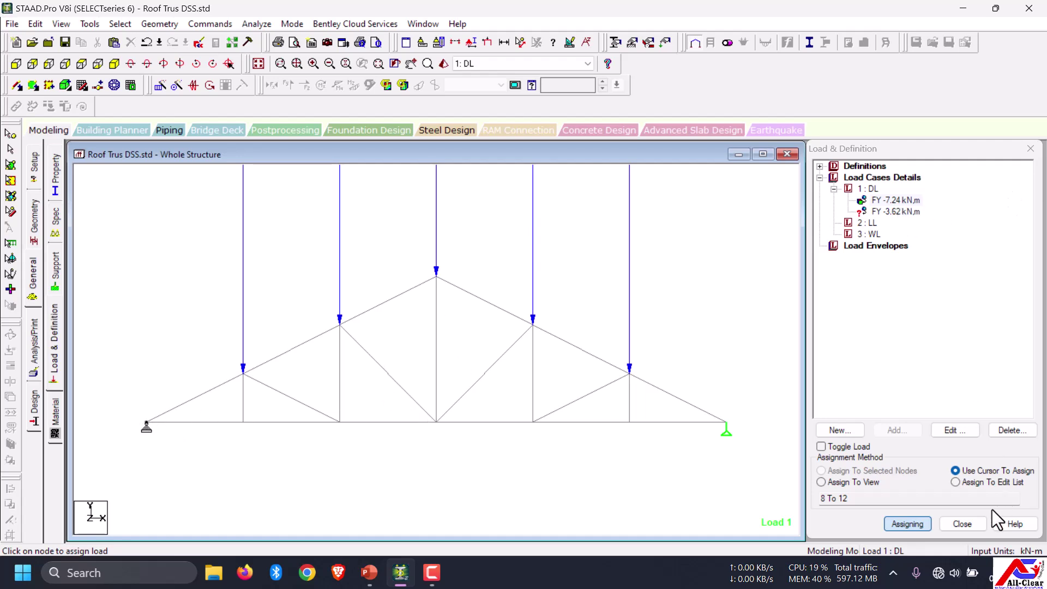
# - Assign DL's FY -3.62 load to the truss's two support nodes using the cursor, reopening the load definitions first
pyautogui.click(884, 211)
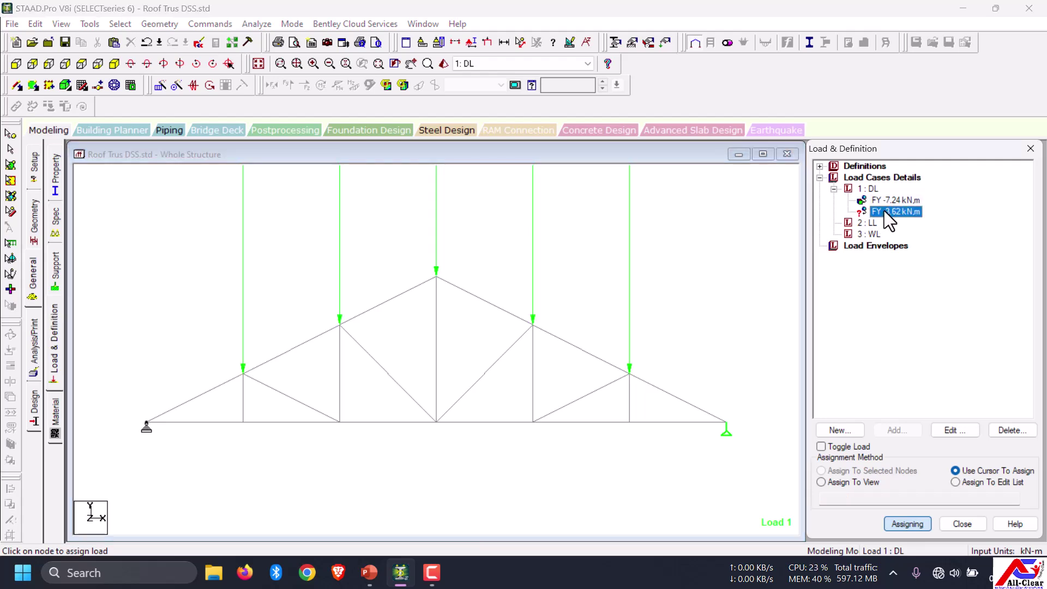
pyautogui.click(962, 523)
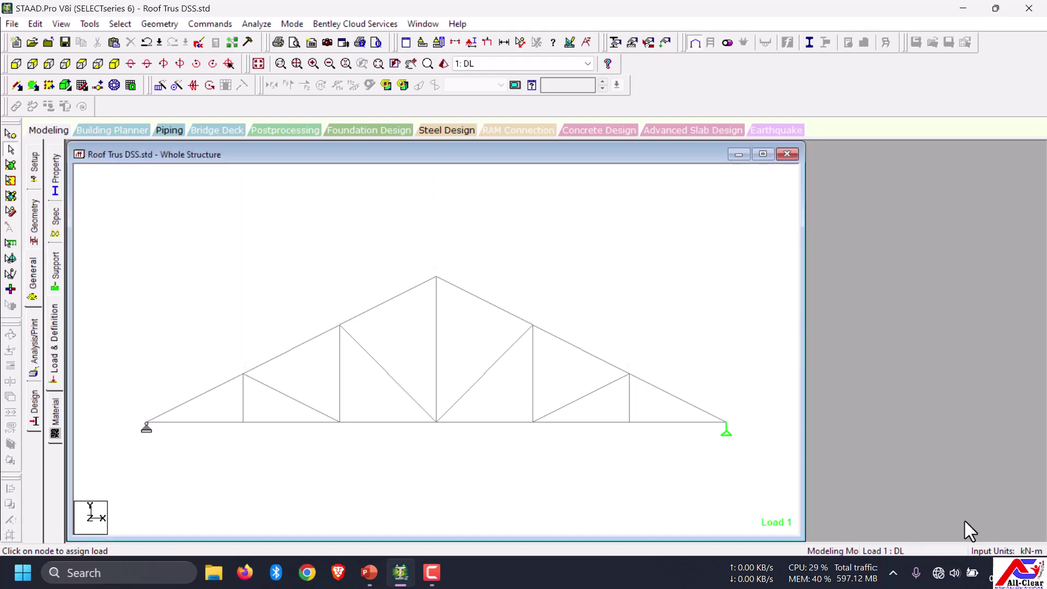
pyautogui.click(59, 349)
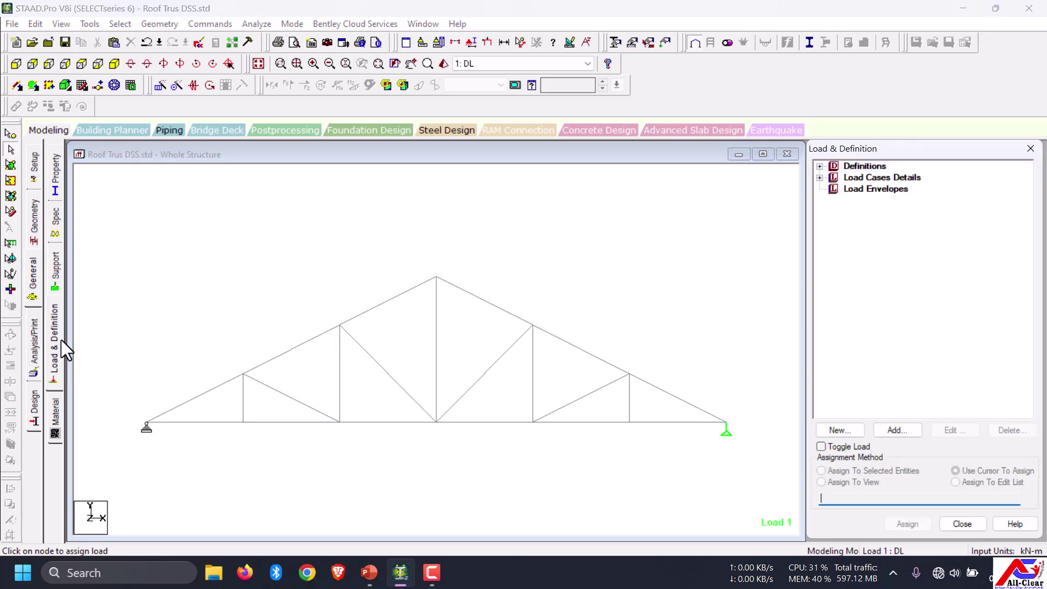
pyautogui.click(863, 177)
pyautogui.click(819, 178)
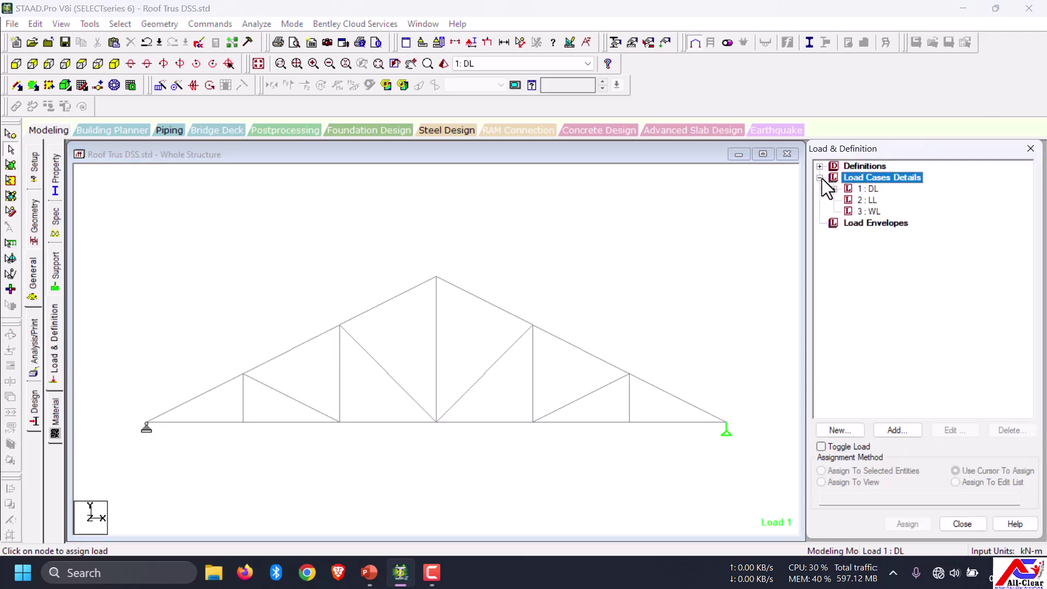
pyautogui.click(872, 189)
pyautogui.click(833, 189)
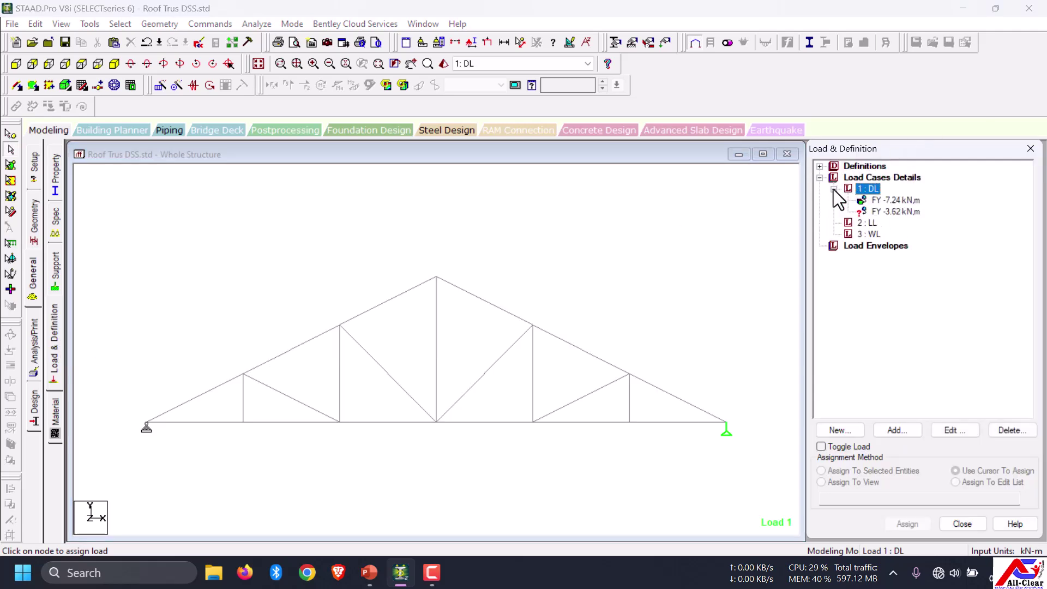
pyautogui.click(894, 212)
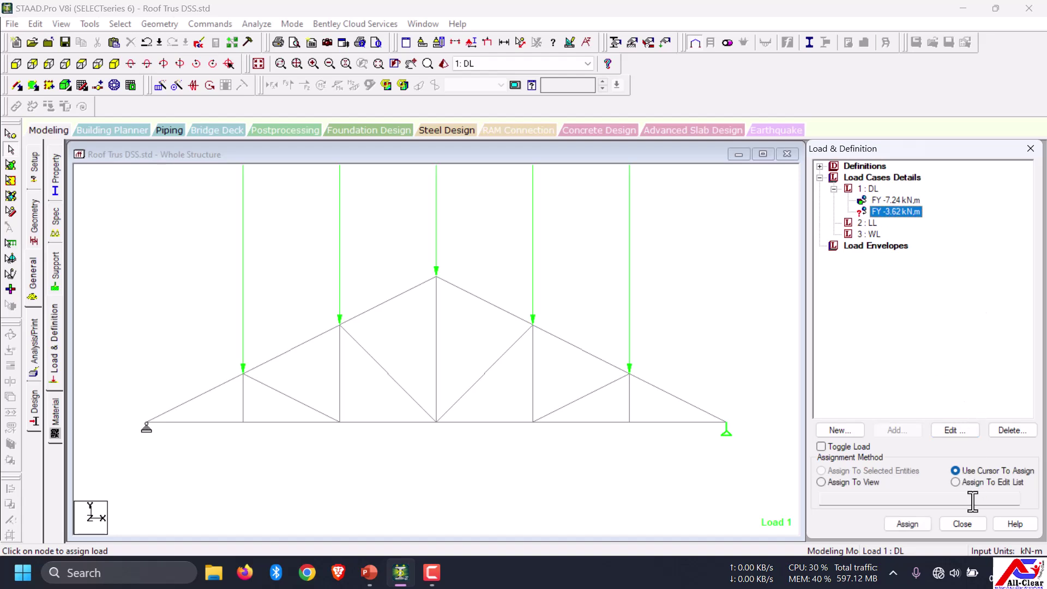
pyautogui.click(907, 524)
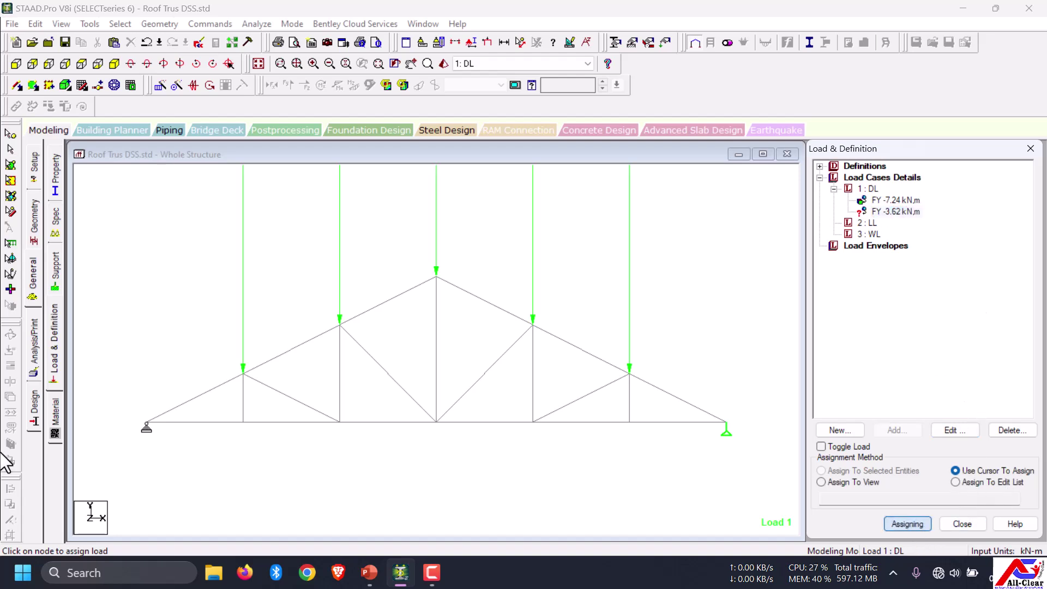
pyautogui.click(145, 422)
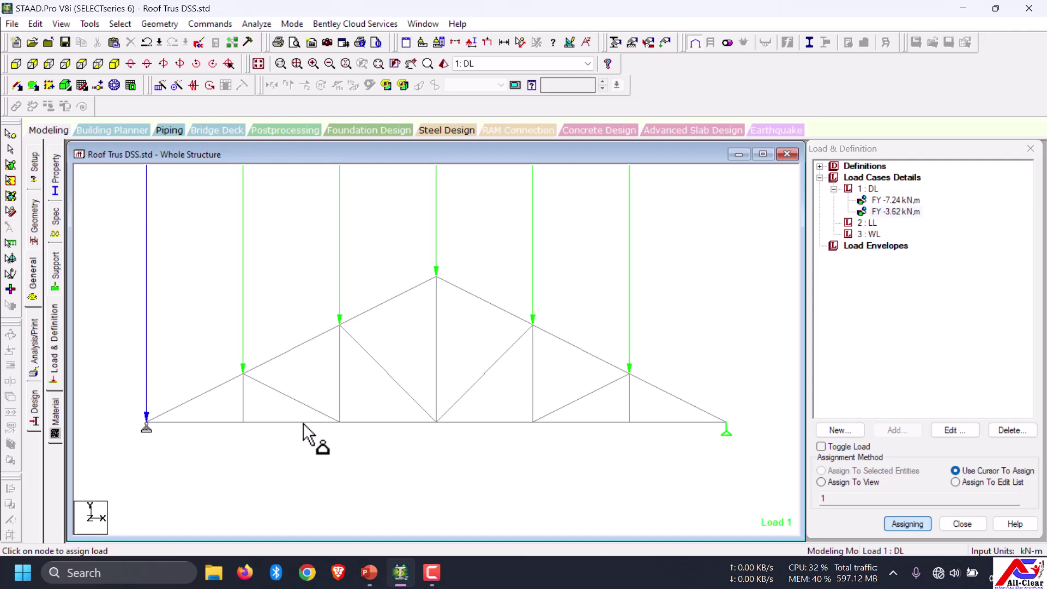
pyautogui.click(727, 423)
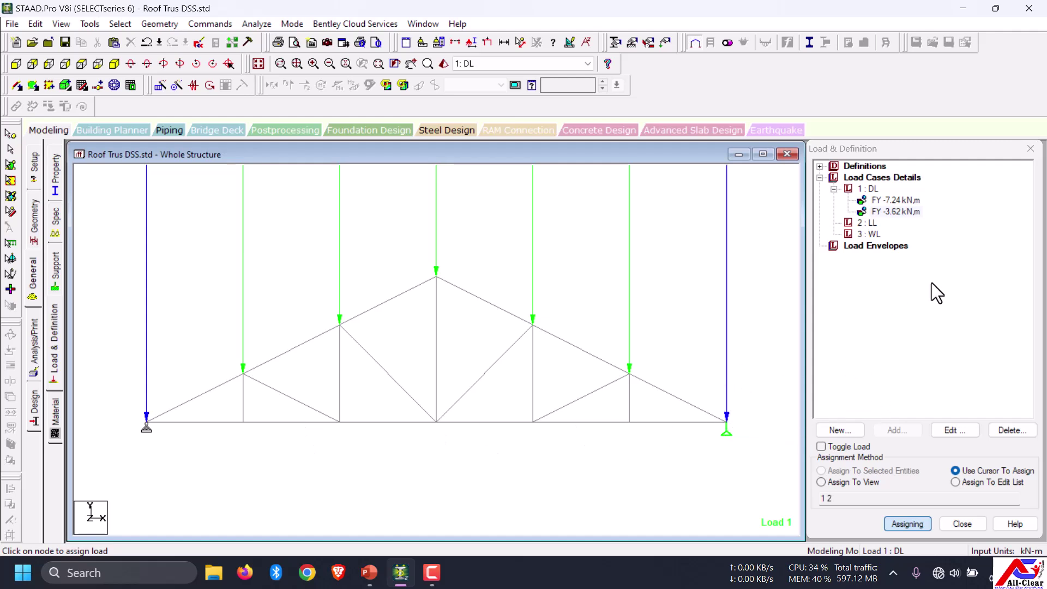
pyautogui.click(939, 274)
# - Review which truss nodes carry load case DL's FY -7.24 and FY -3.62 load items
pyautogui.click(870, 223)
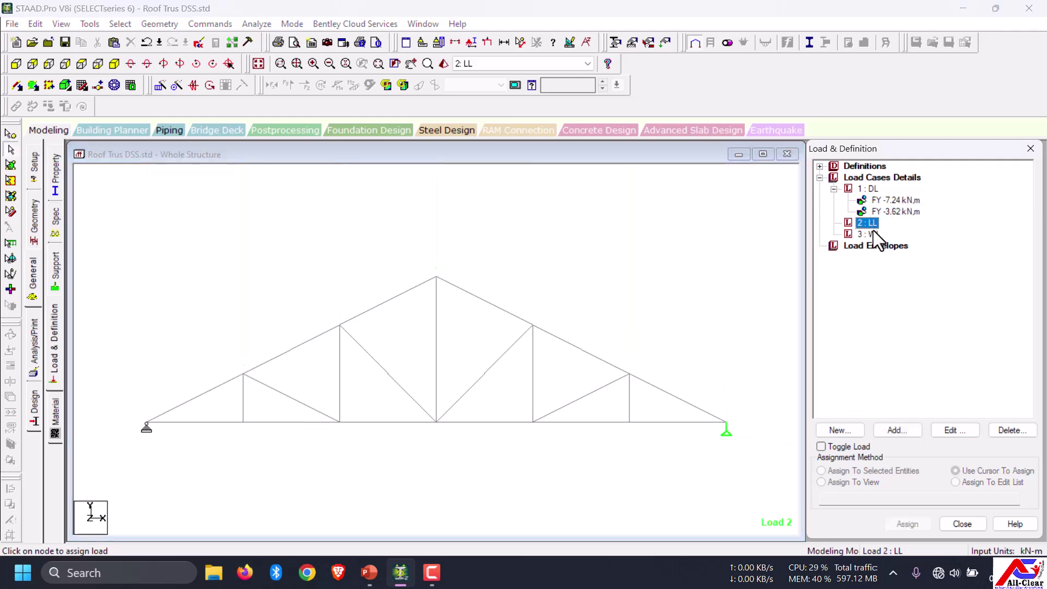
pyautogui.click(872, 188)
pyautogui.click(893, 201)
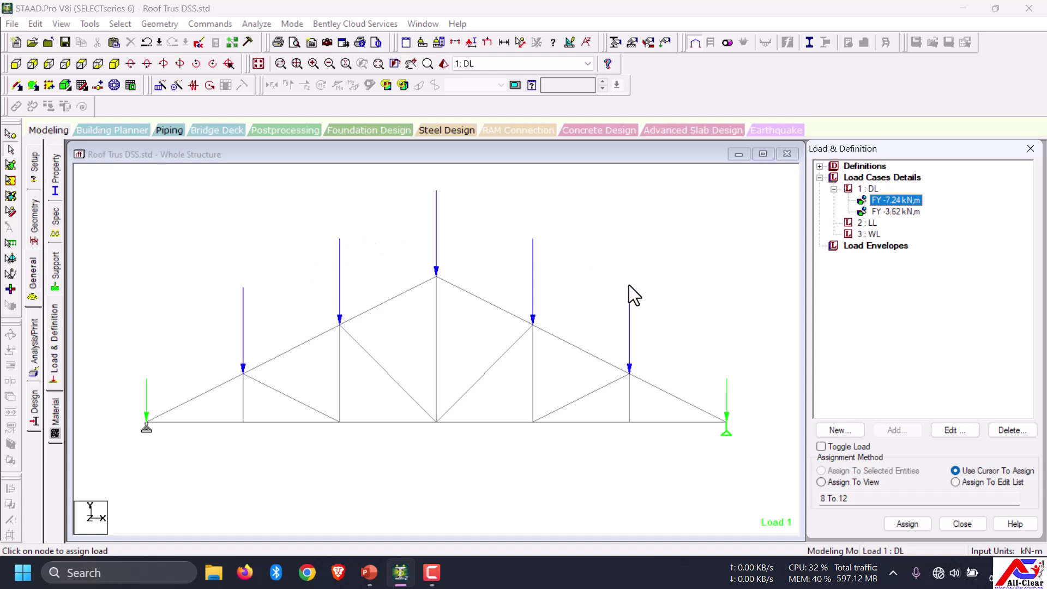
pyautogui.click(902, 212)
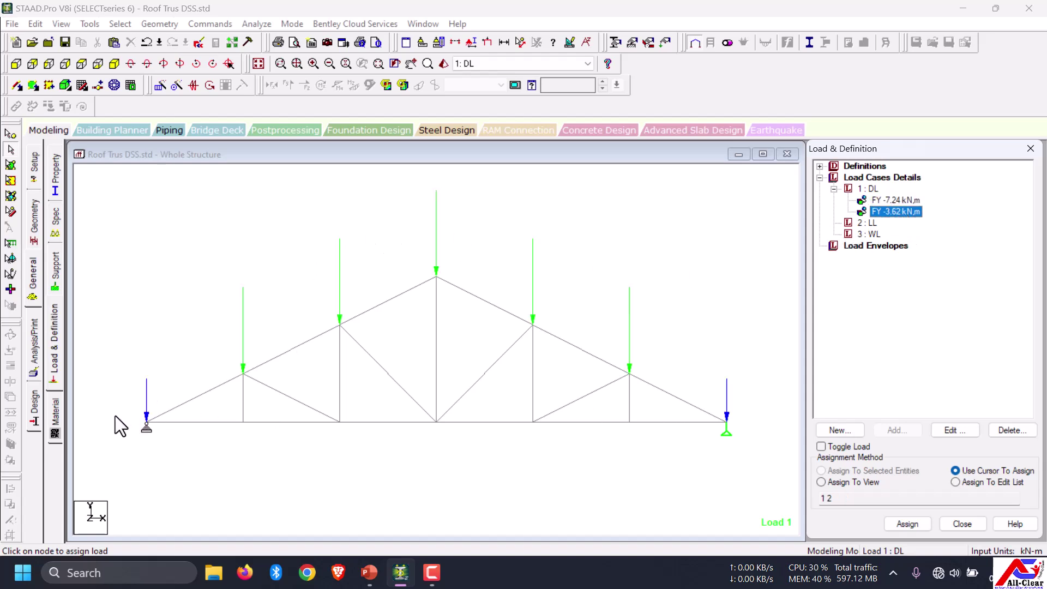
# - Consult the panel-point live loads on the PowerPoint slide and add a nodal load with Fy -7.524 kN to load case LL
pyautogui.click(868, 223)
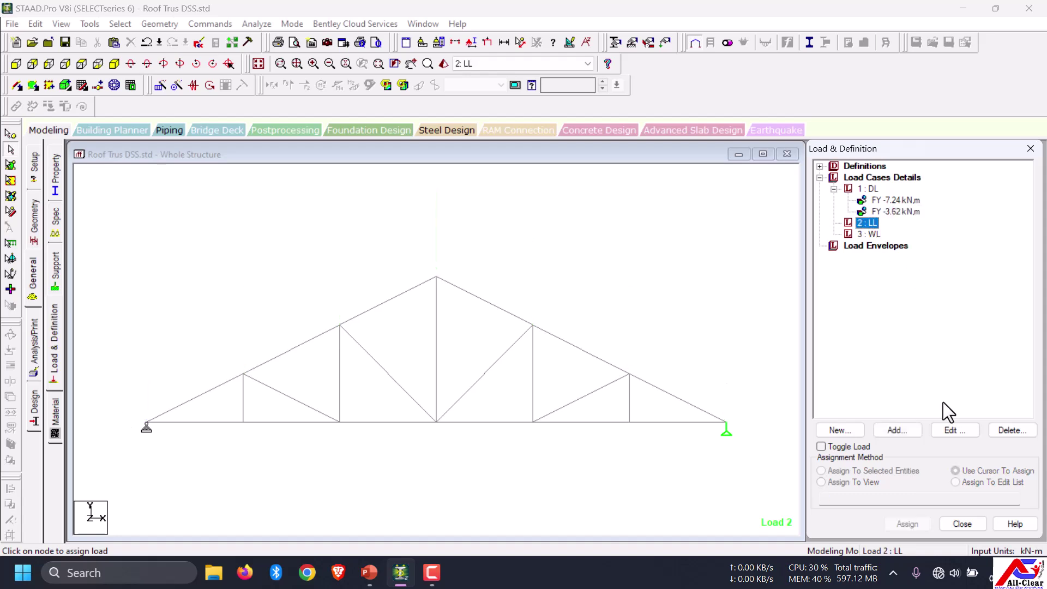
pyautogui.click(898, 430)
pyautogui.moveTo(397, 572)
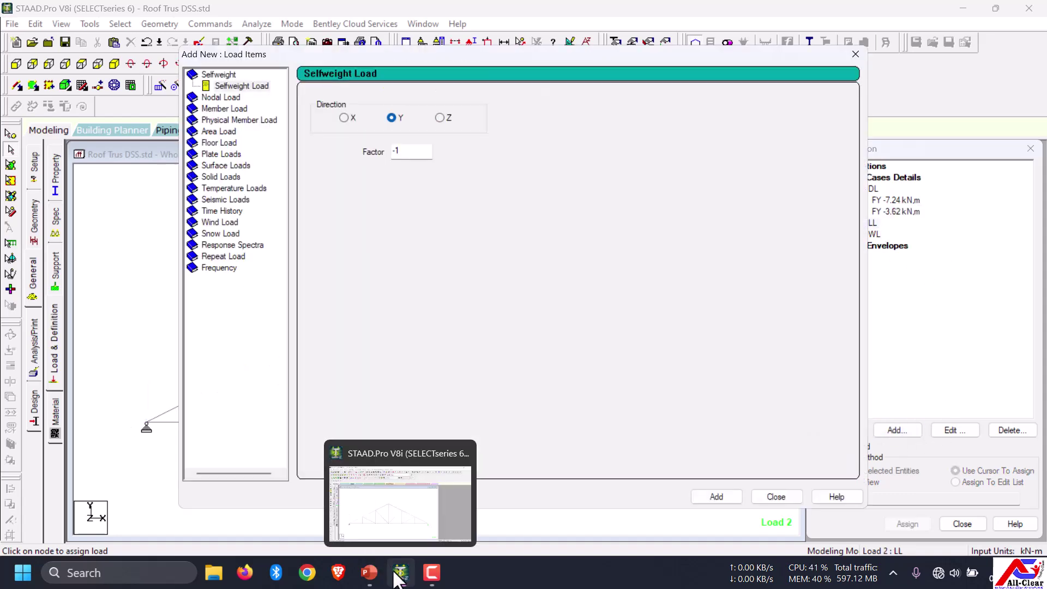
pyautogui.click(228, 97)
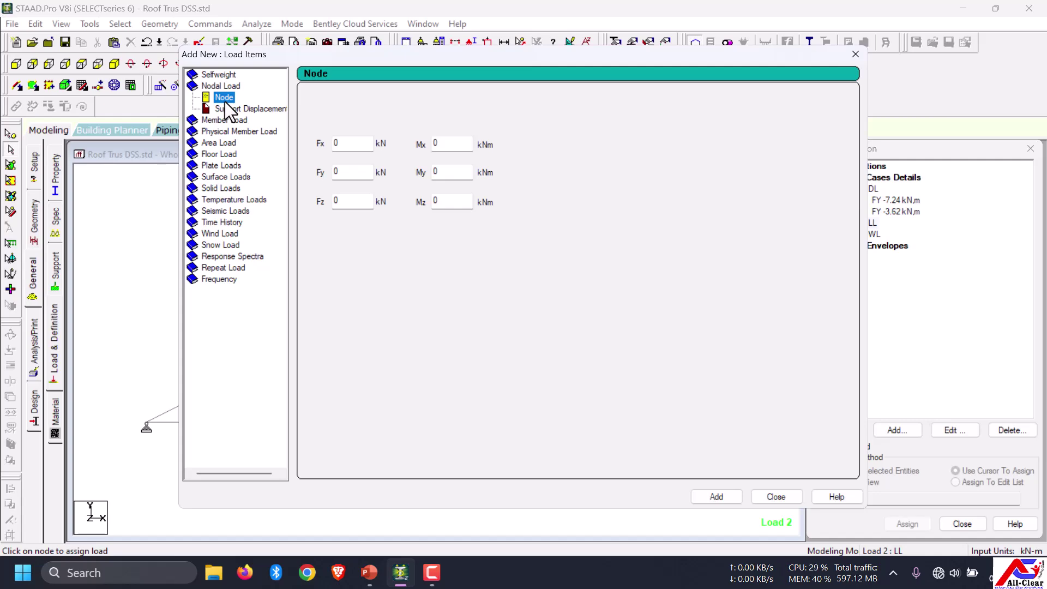
pyautogui.click(369, 572)
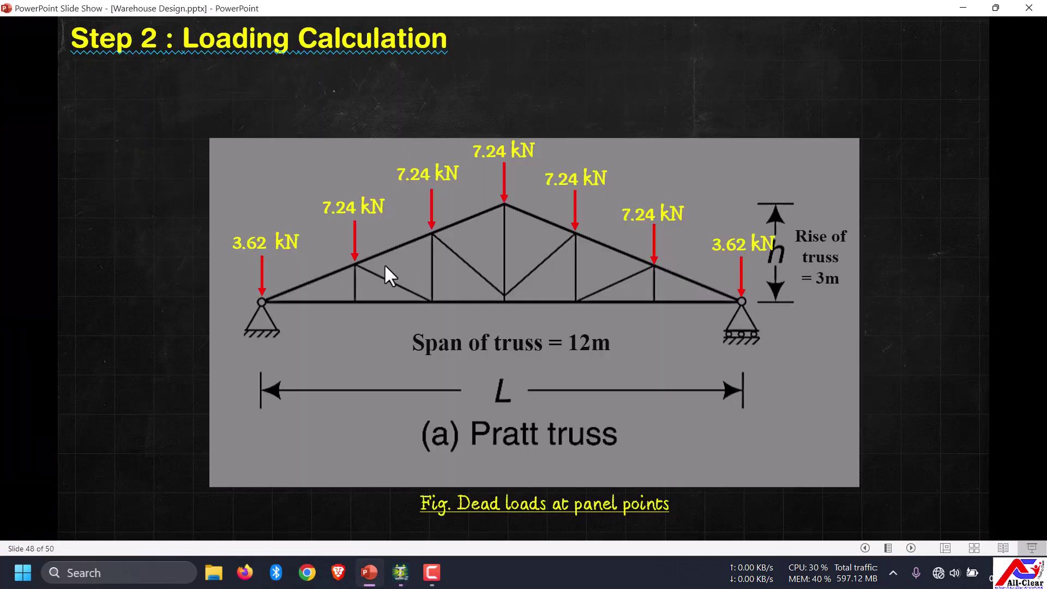
pyautogui.click(436, 315)
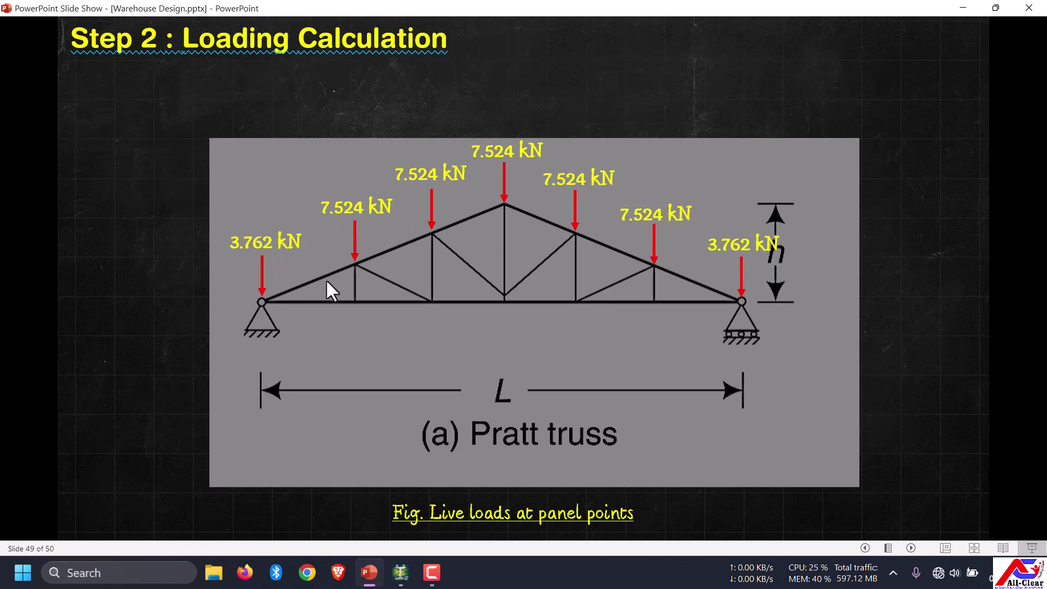
pyautogui.click(401, 573)
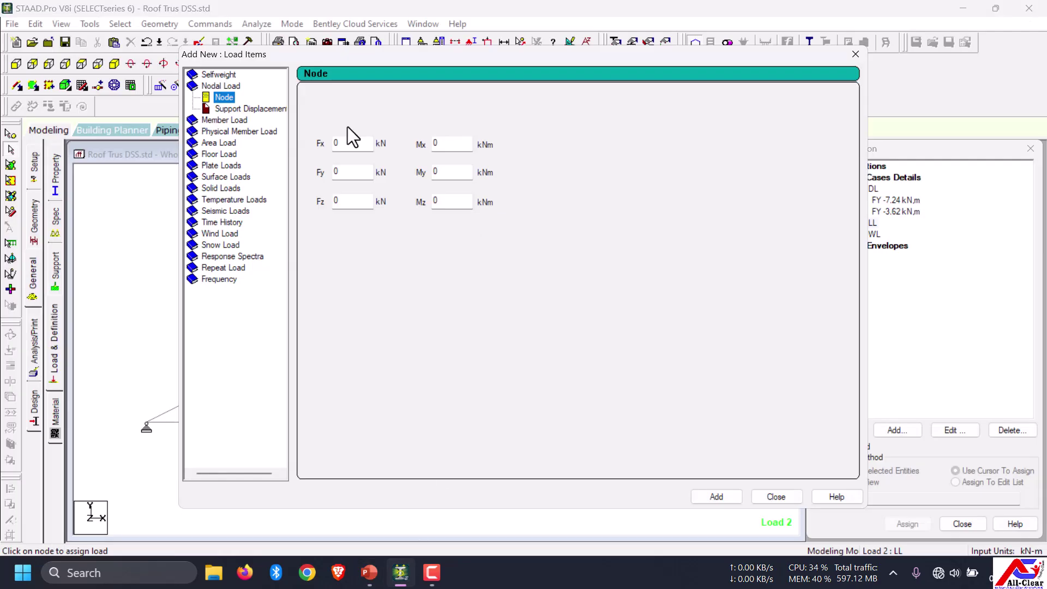
pyautogui.doubleClick(346, 171)
pyautogui.write('-7.')
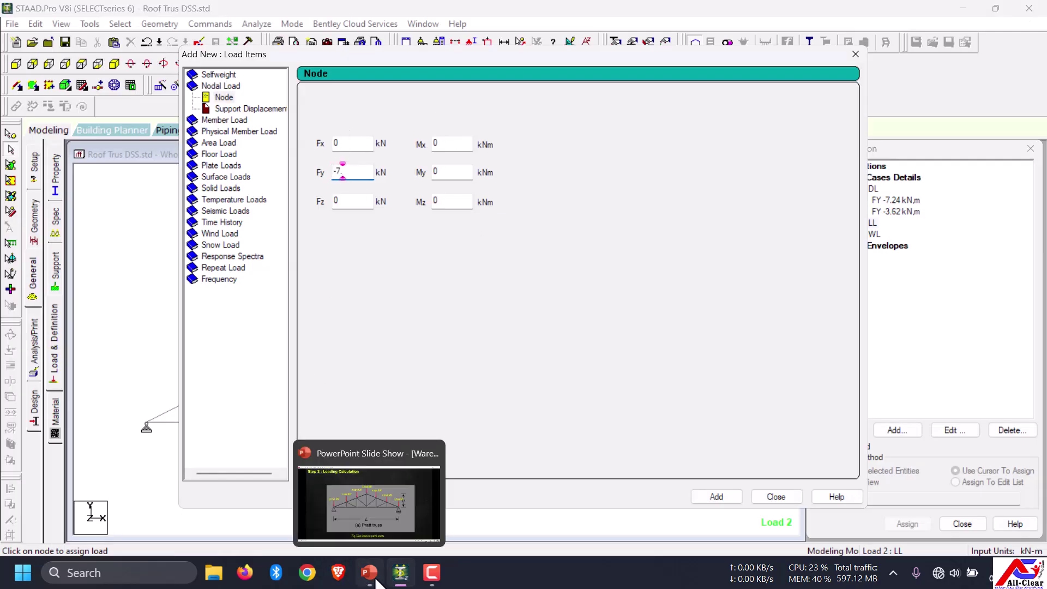
pyautogui.click(369, 572)
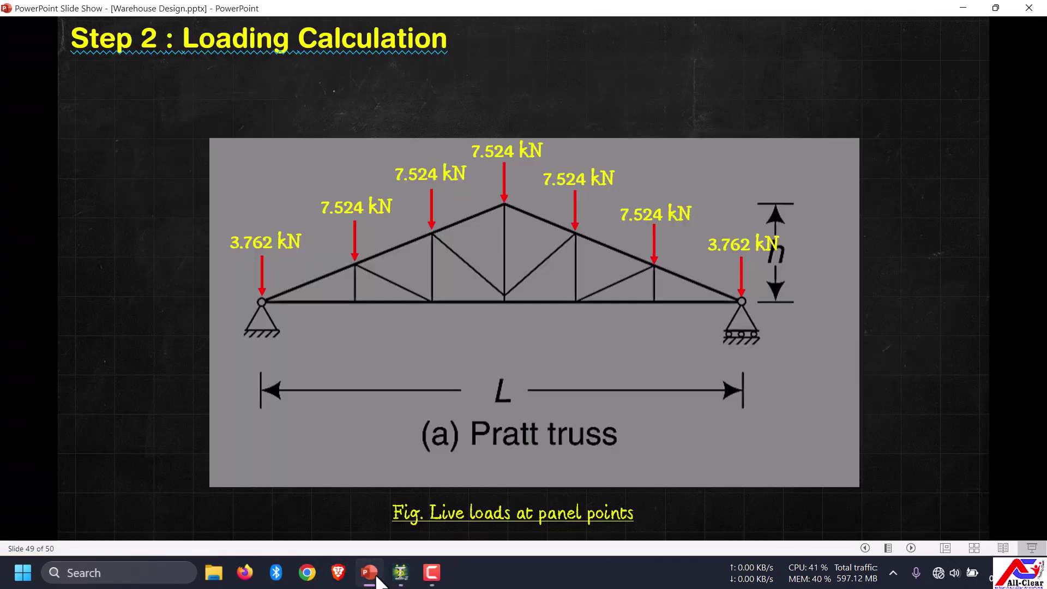
pyautogui.click(401, 572)
pyautogui.write('.524')
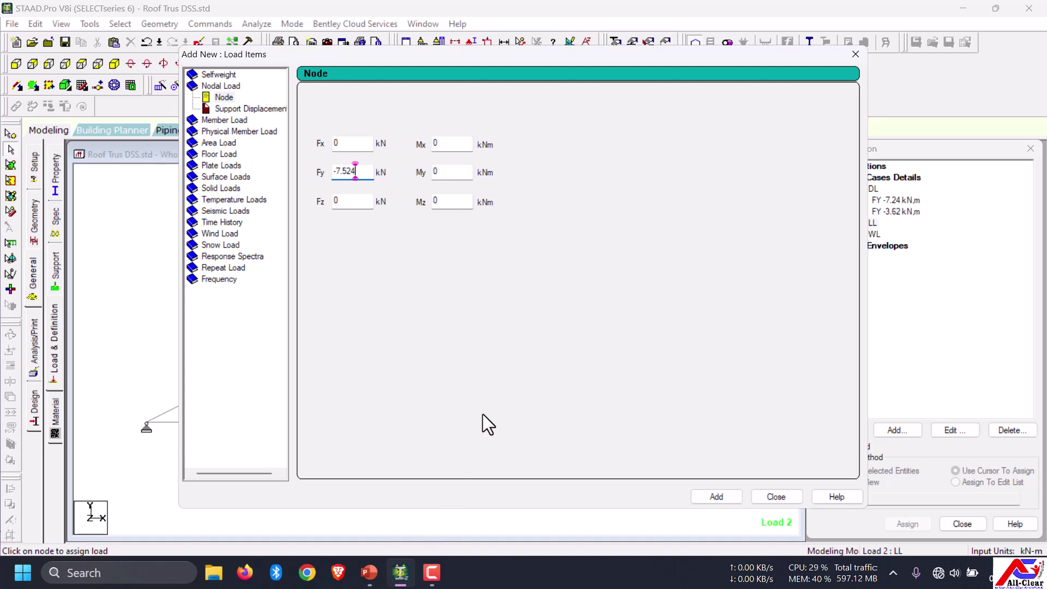
pyautogui.click(713, 495)
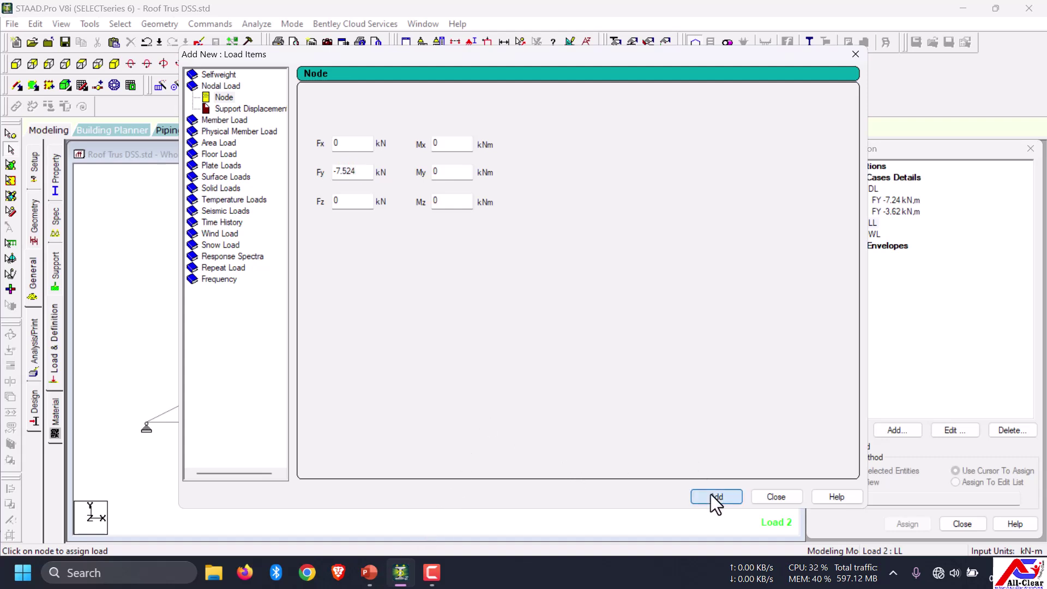
# - Check the end-node live loads on the slide, add a nodal load with Fy -3.762 kN to LL, and finish adding load items
pyautogui.click(369, 573)
pyautogui.click(400, 504)
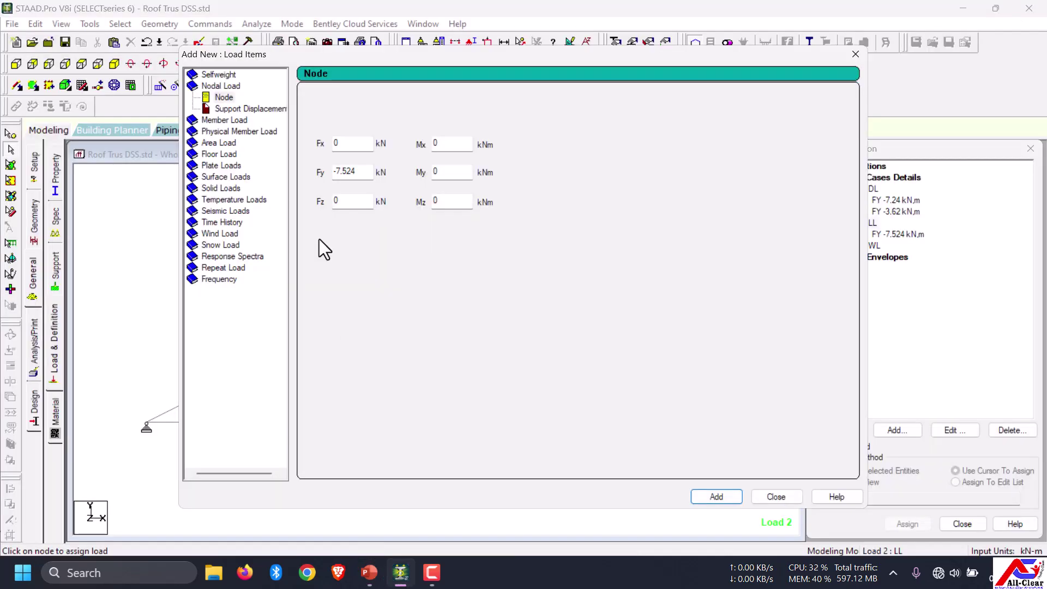
pyautogui.click(366, 172)
pyautogui.press('BackSpace')
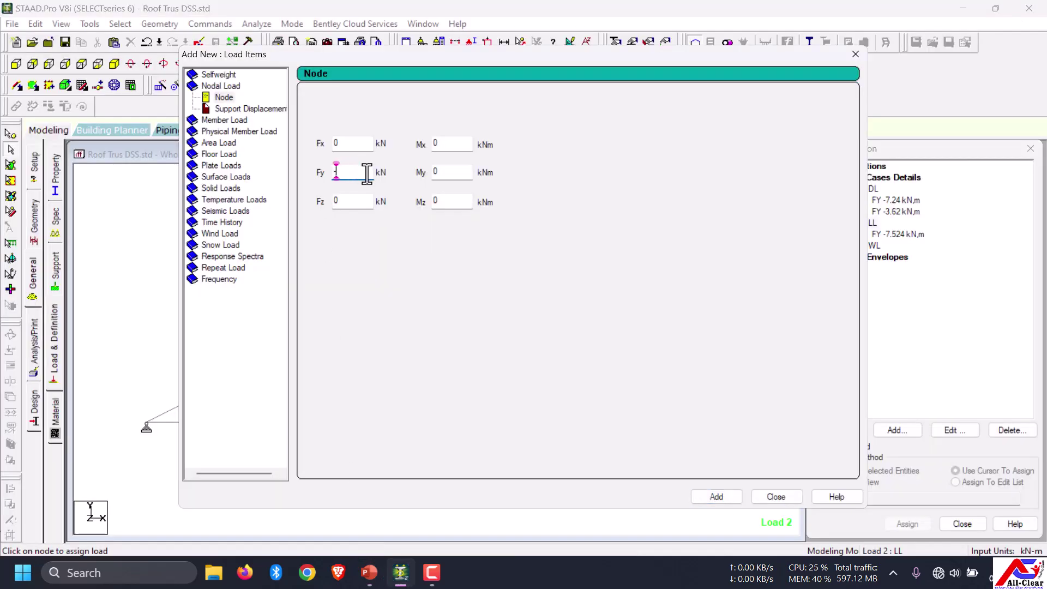
pyautogui.write('2')
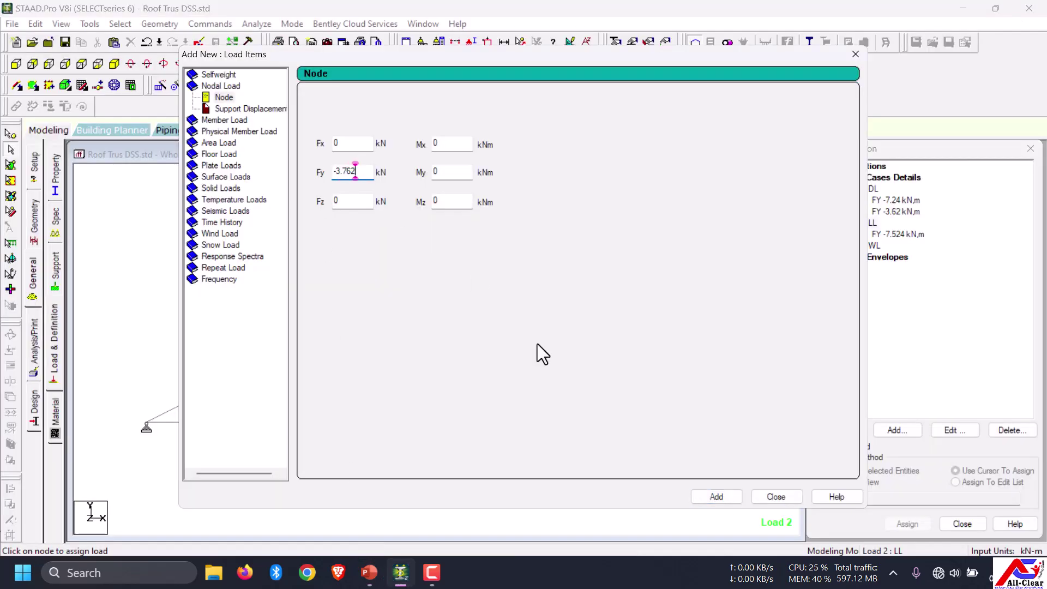
pyautogui.click(719, 496)
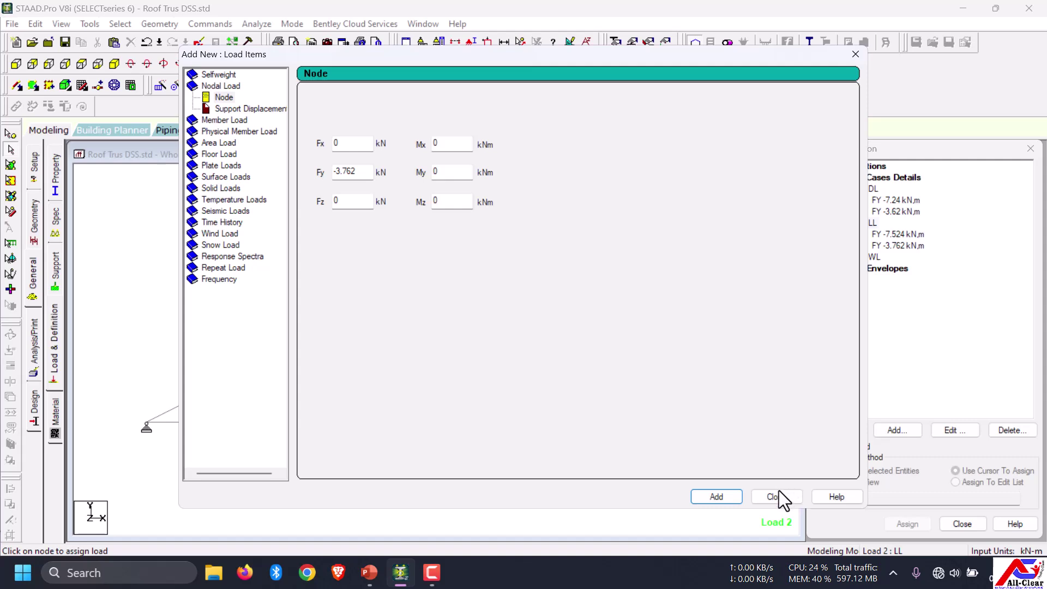
pyautogui.click(778, 494)
# - Assign LL's FY -7.524 load to the five top-chord nodes between the supports using the cursor
pyautogui.click(898, 228)
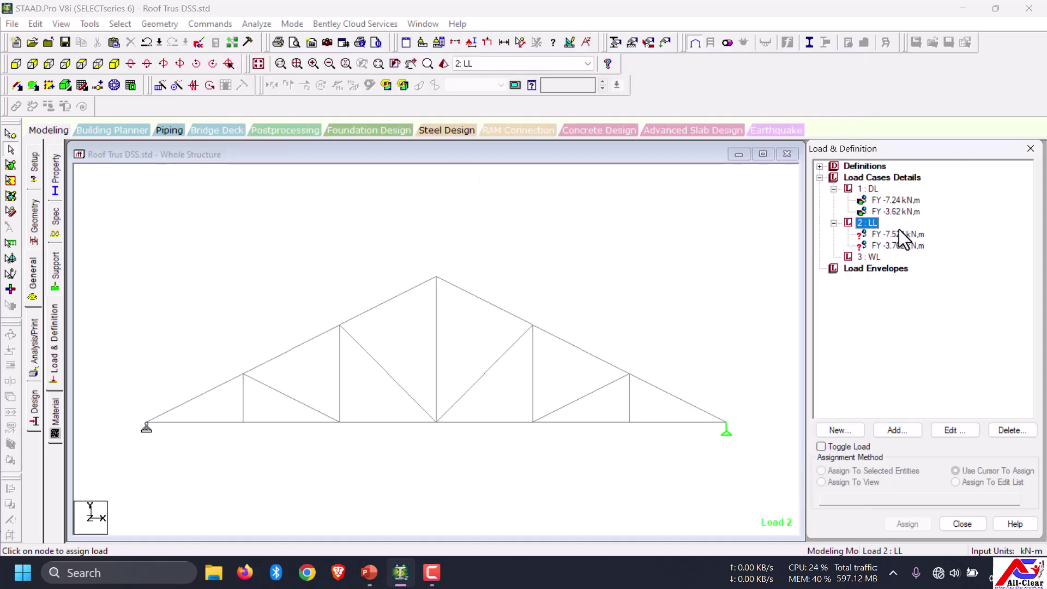
pyautogui.click(898, 232)
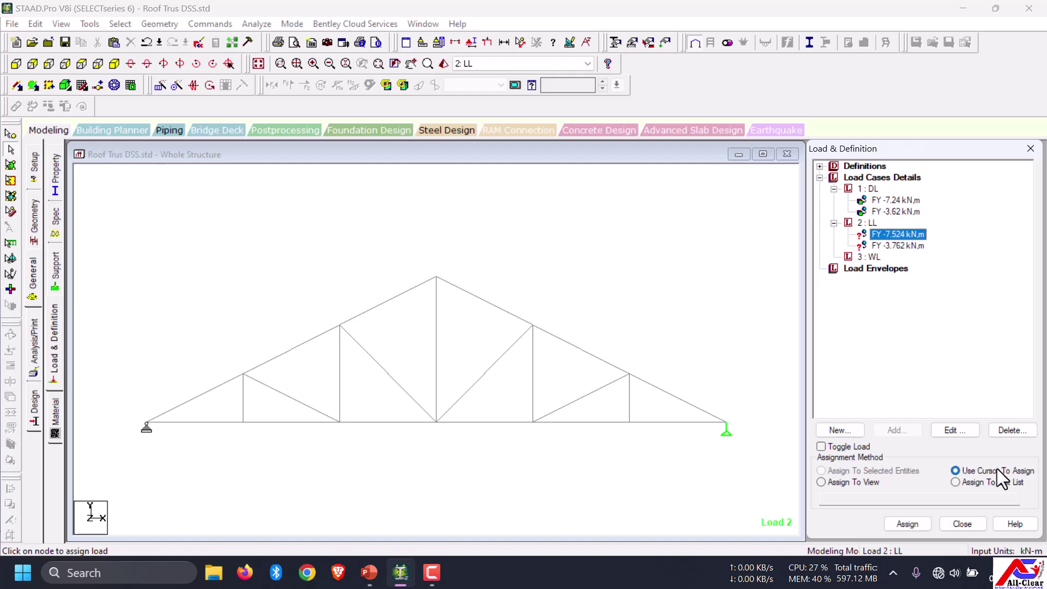
pyautogui.click(907, 523)
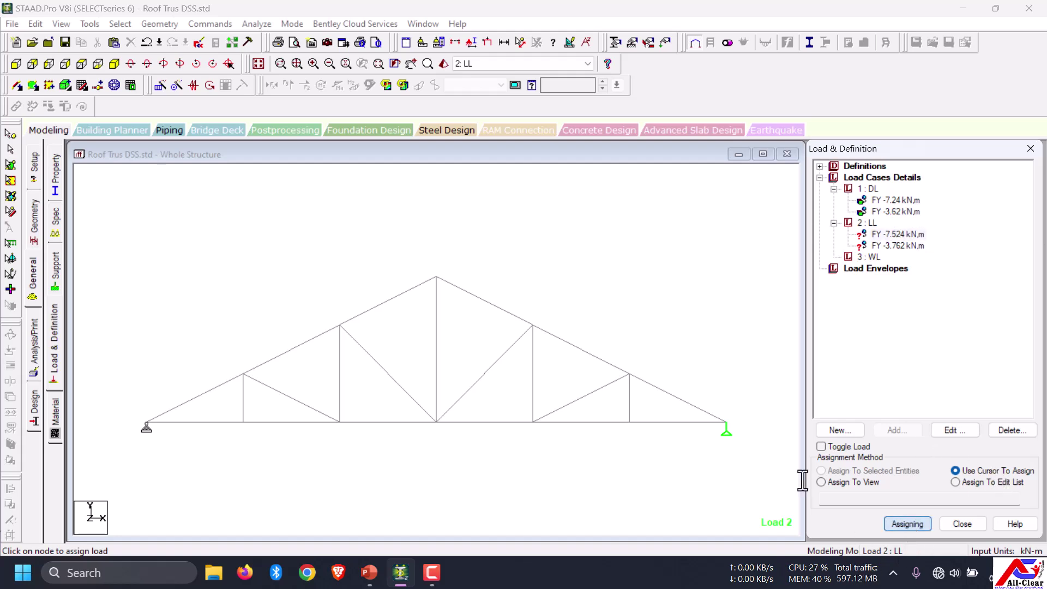
pyautogui.click(243, 375)
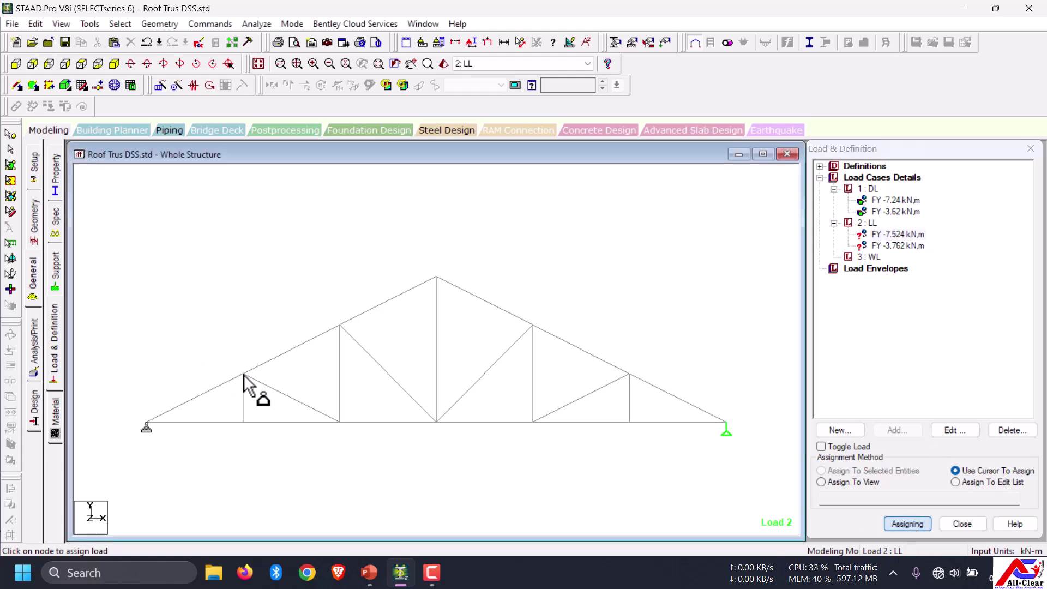
pyautogui.click(340, 323)
pyautogui.click(436, 281)
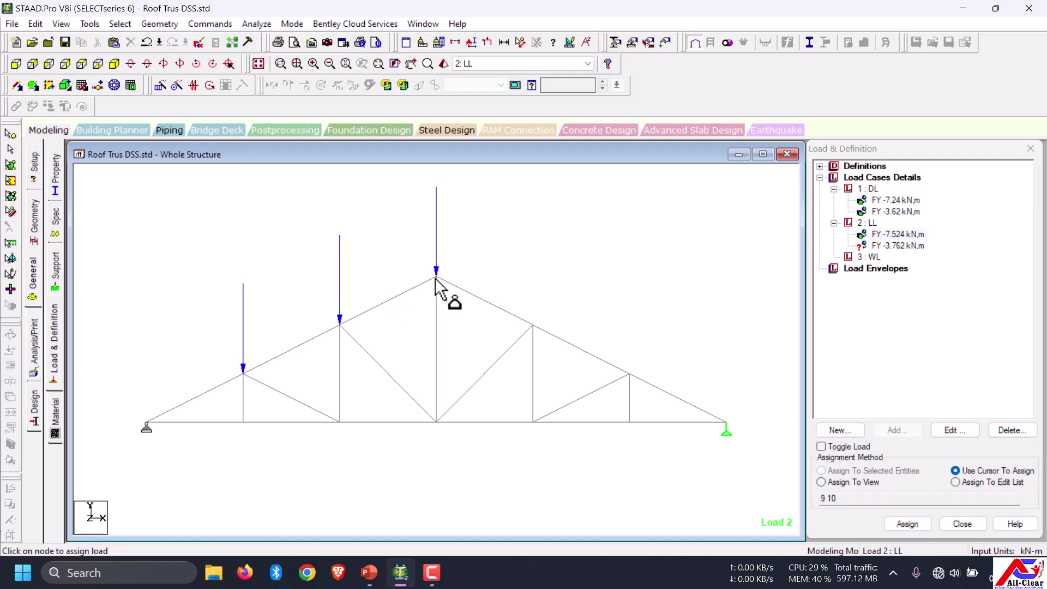
pyautogui.click(534, 329)
pyautogui.click(630, 376)
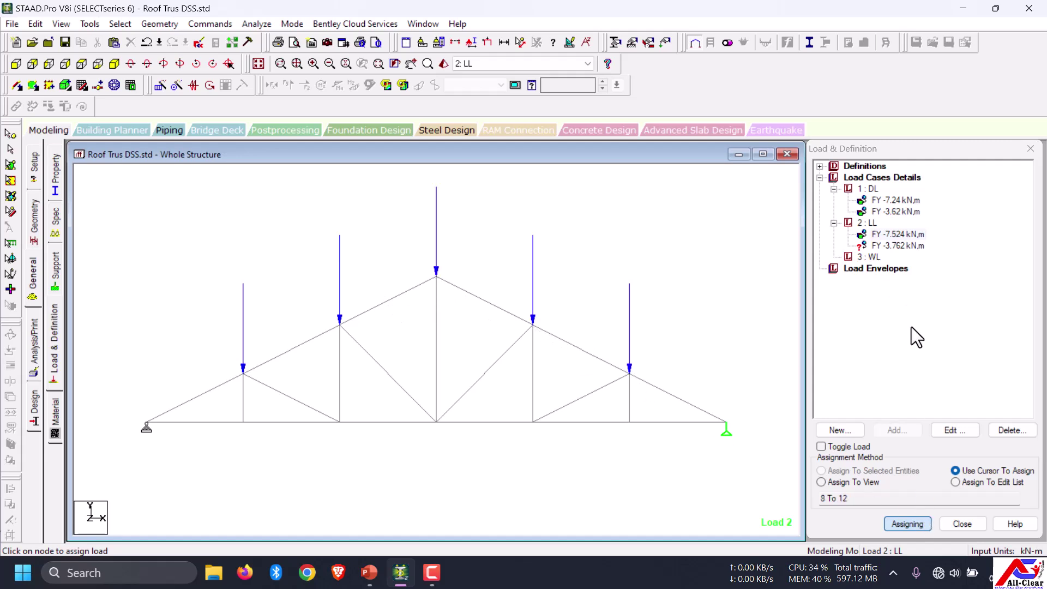
# - Assign LL's FY -3.762 load to the truss's two support nodes using the cursor, and end the assignment
pyautogui.click(896, 245)
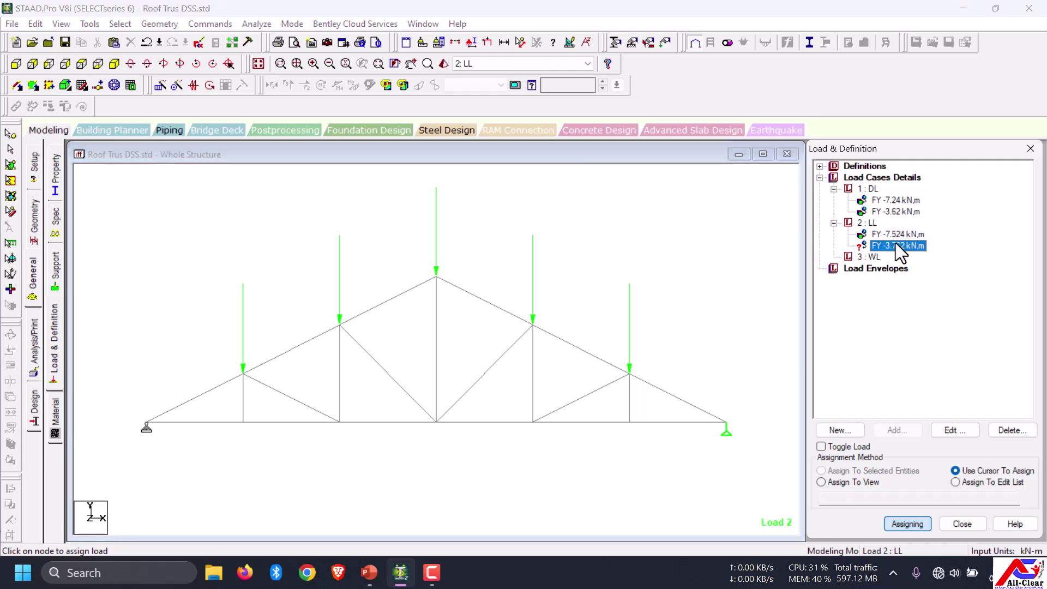
pyautogui.click(146, 423)
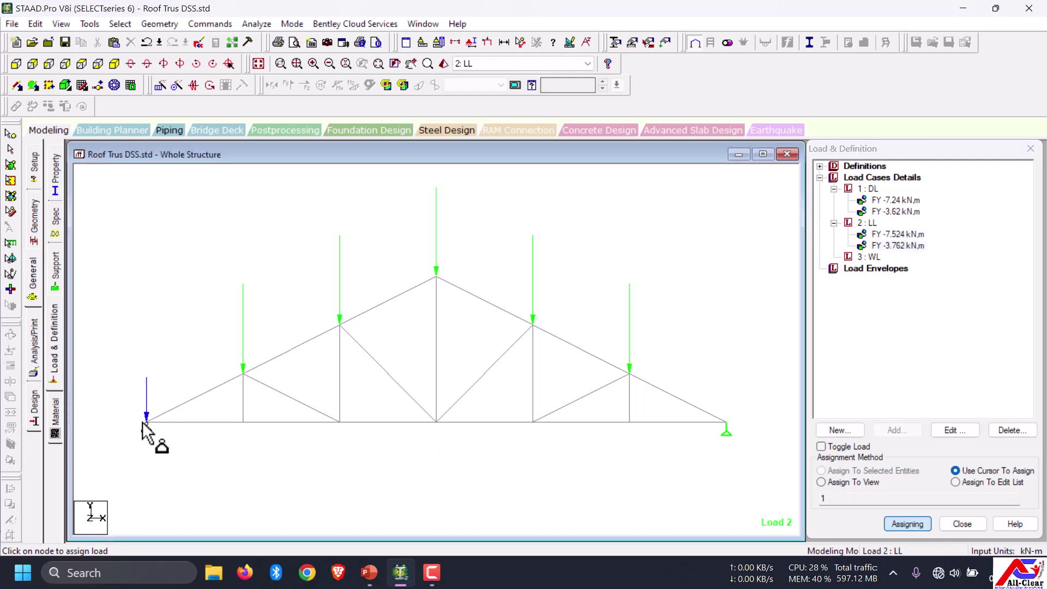
pyautogui.click(726, 423)
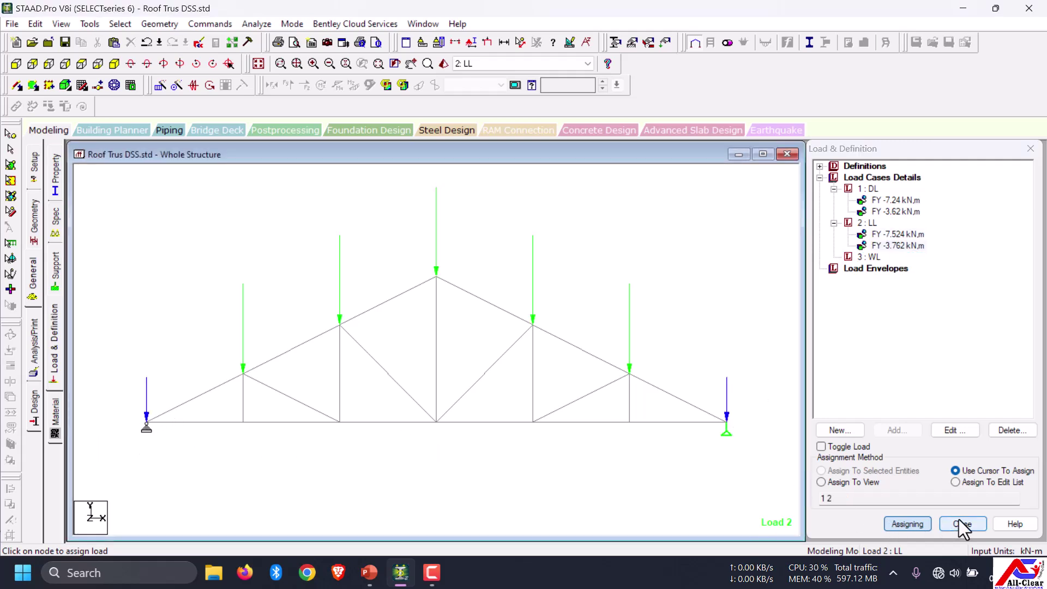
pyautogui.click(859, 338)
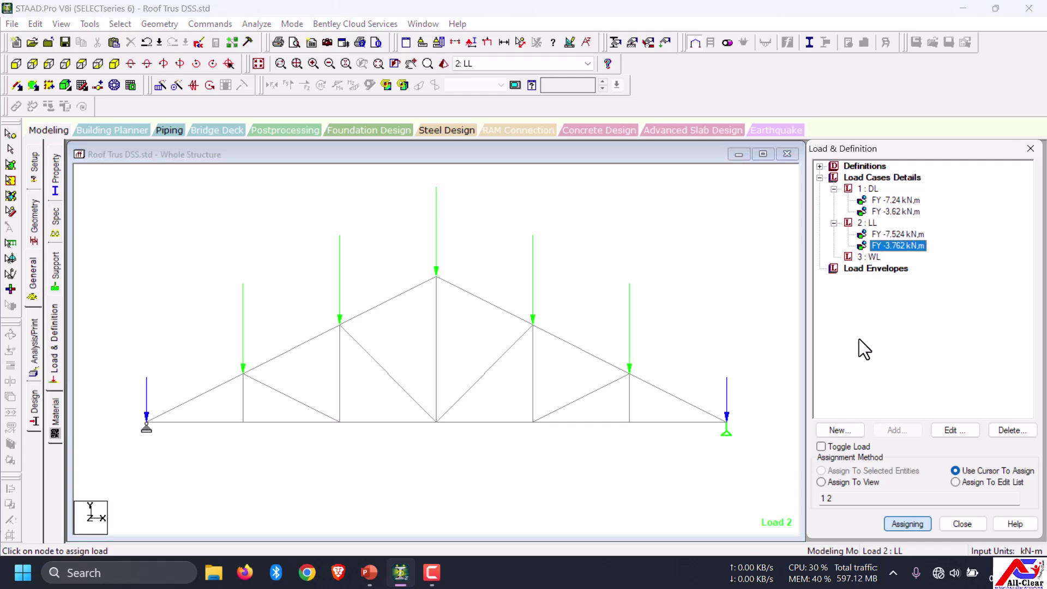
# - Review which truss nodes carry load case LL's FY -7.524 and FY -3.762 load items
pyautogui.click(871, 257)
pyautogui.click(867, 247)
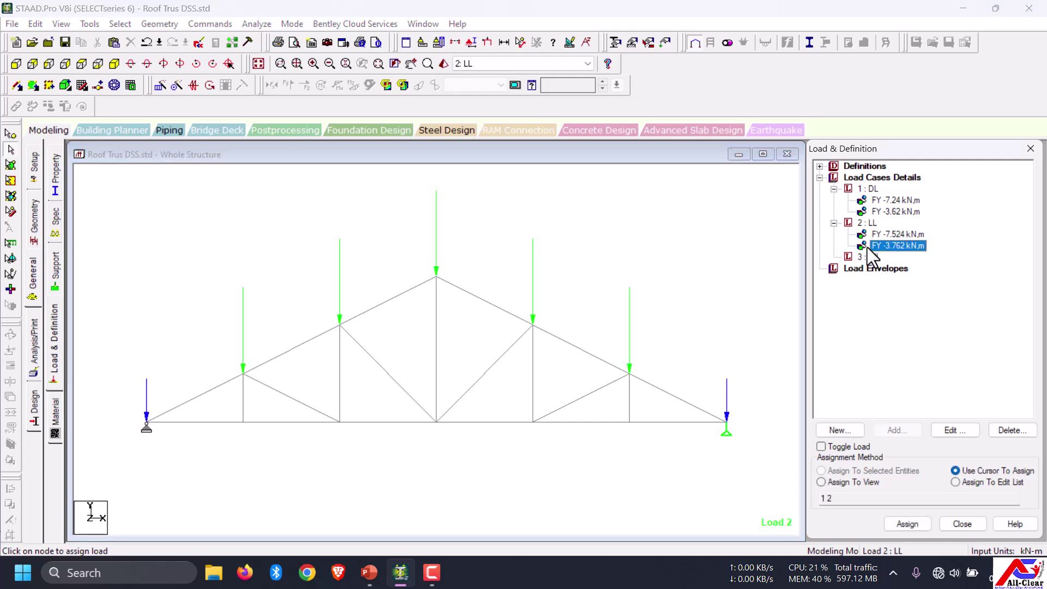
pyautogui.click(874, 233)
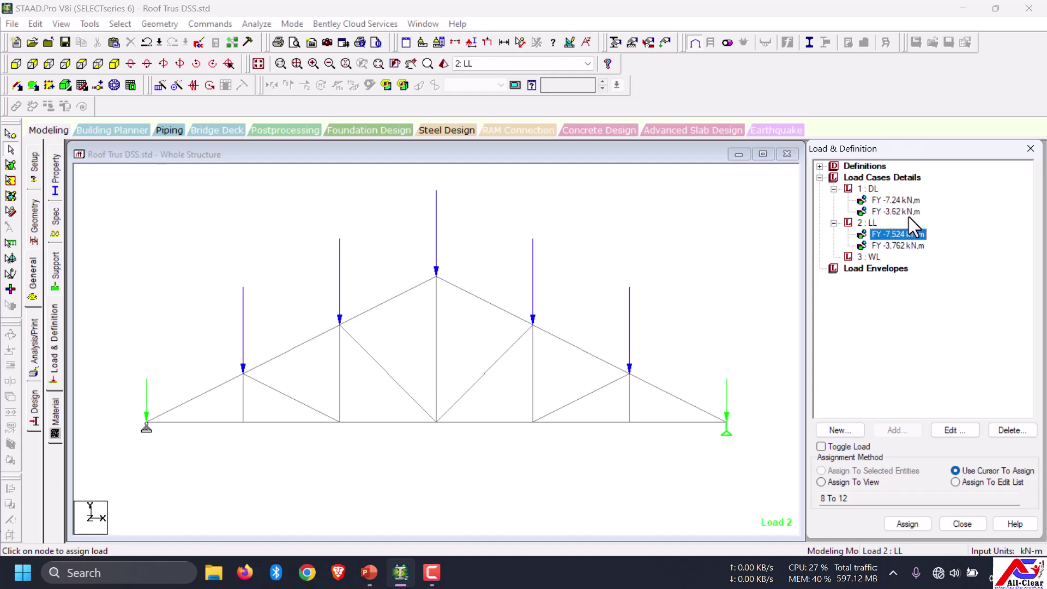
pyautogui.click(903, 245)
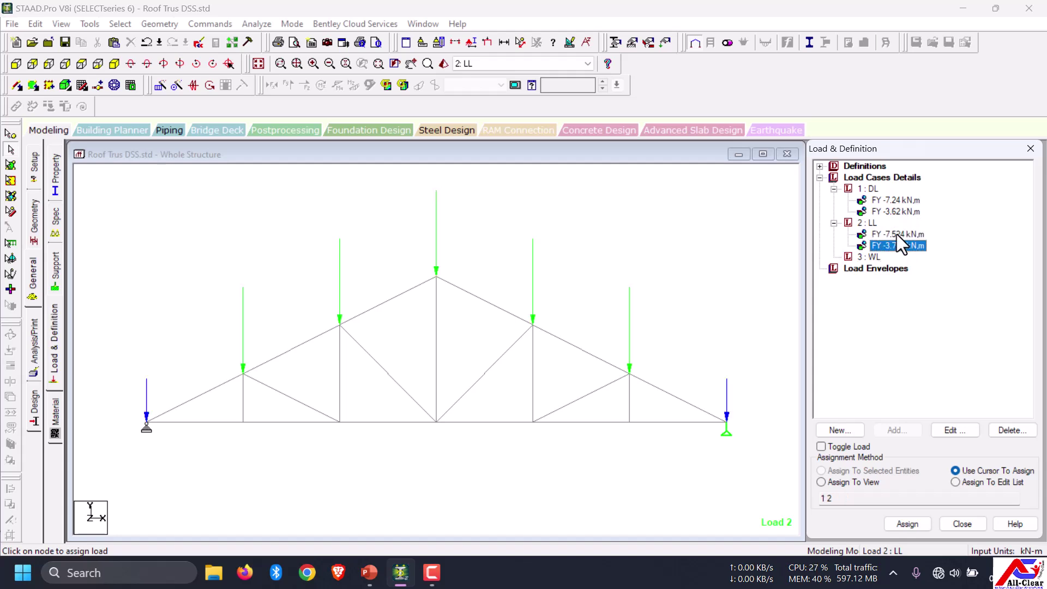
pyautogui.click(896, 234)
# - Switch to the PowerPoint slide show and examine the wind loads at the truss panel points, comparing them with the STAAD.Pro model
pyautogui.click(369, 573)
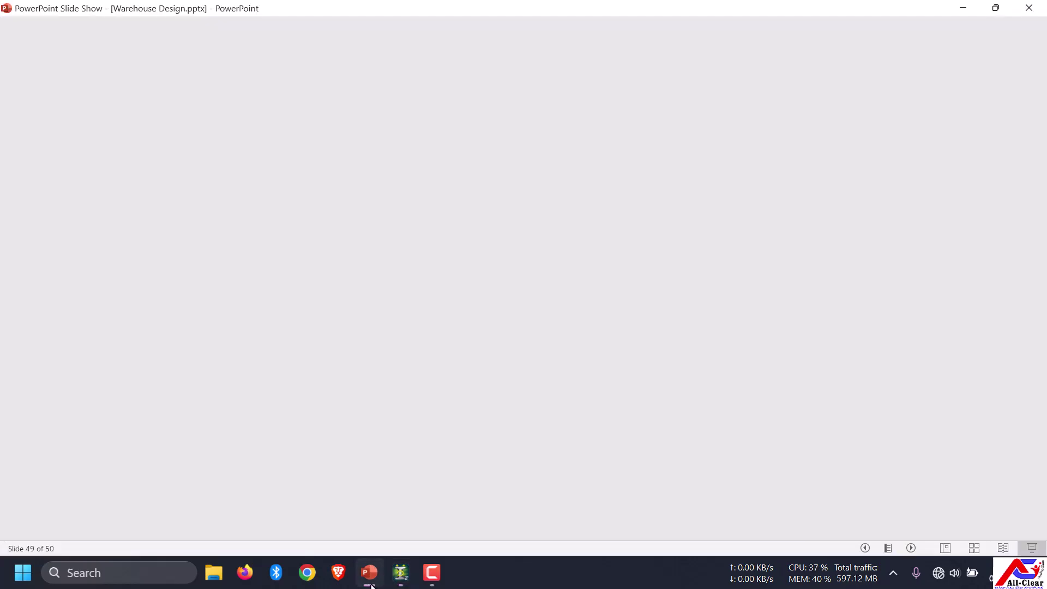
pyautogui.click(482, 333)
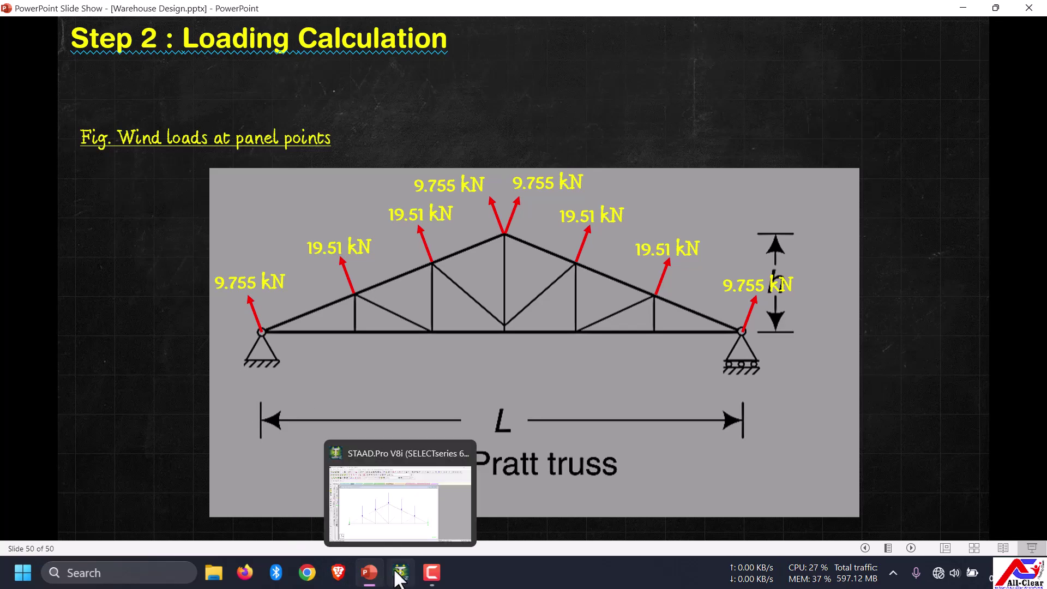
pyautogui.click(395, 571)
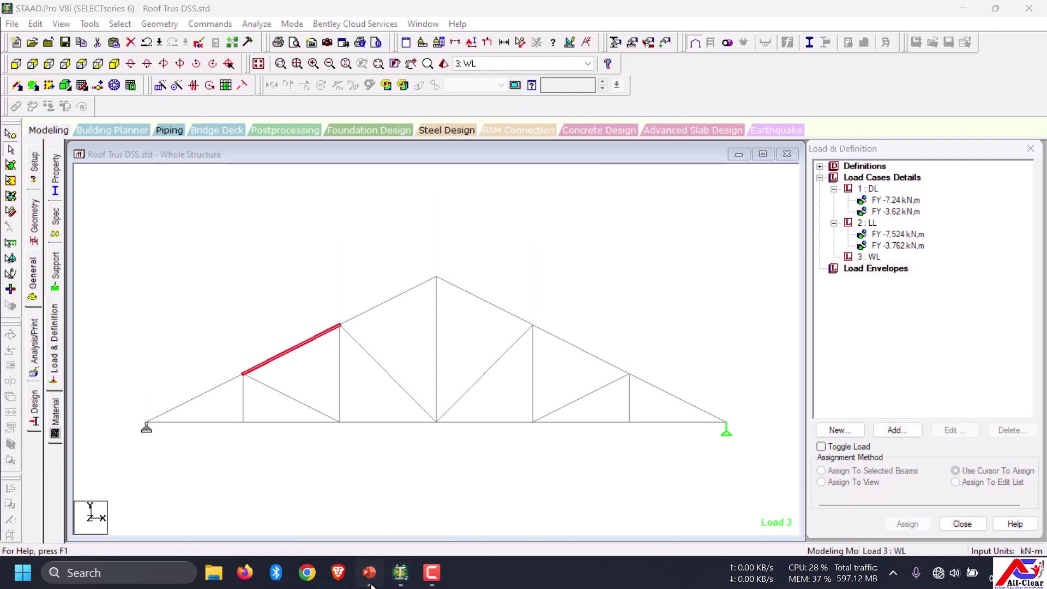
pyautogui.click(368, 574)
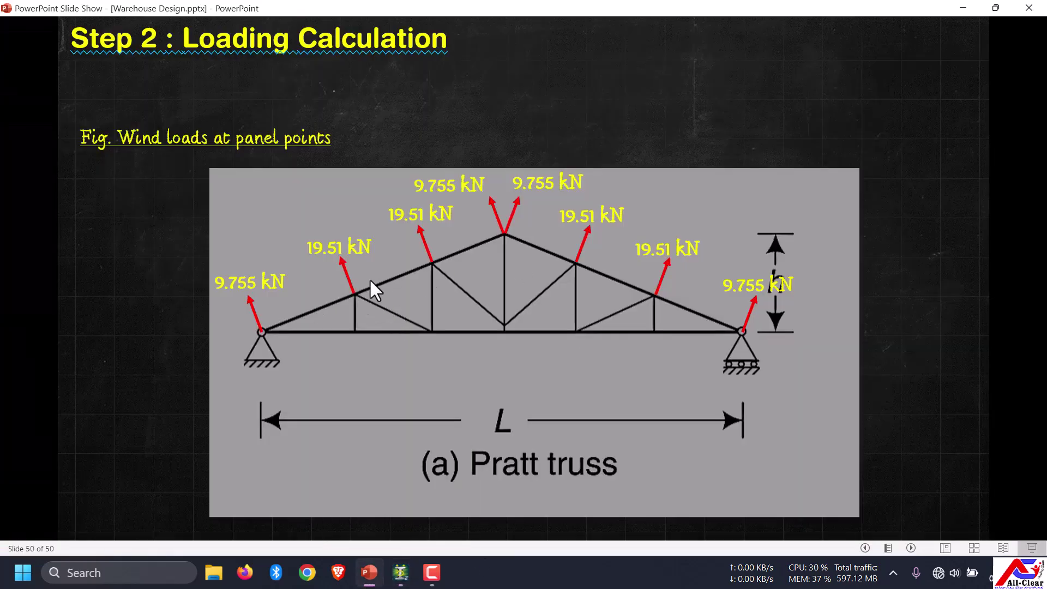
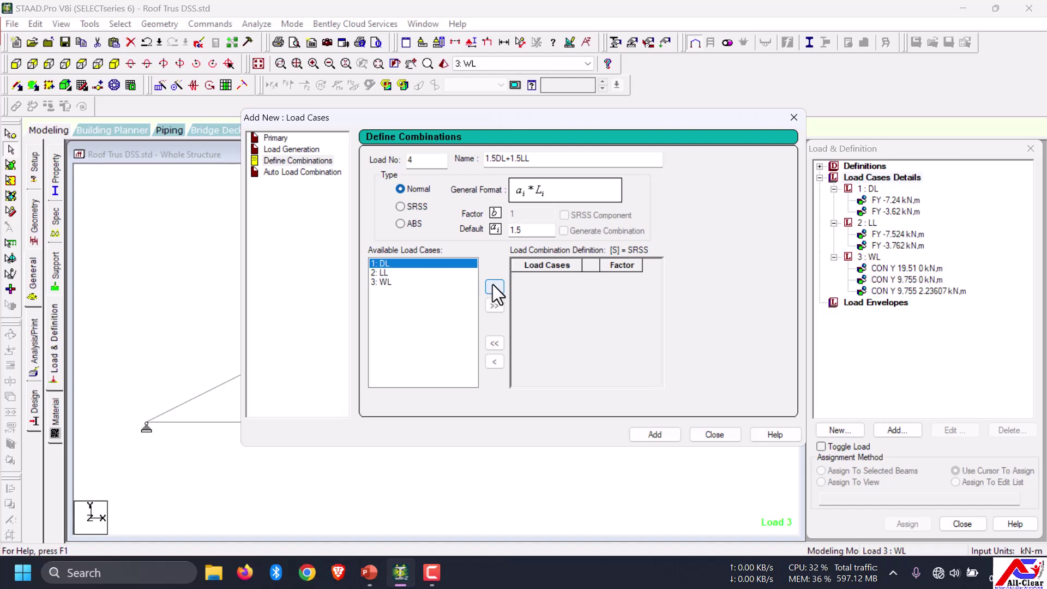
# - Include DL and LL at factor 1.5 in combination 4, 1.5DL+1.5LL, and add the combination to the load cases
pyautogui.click(494, 285)
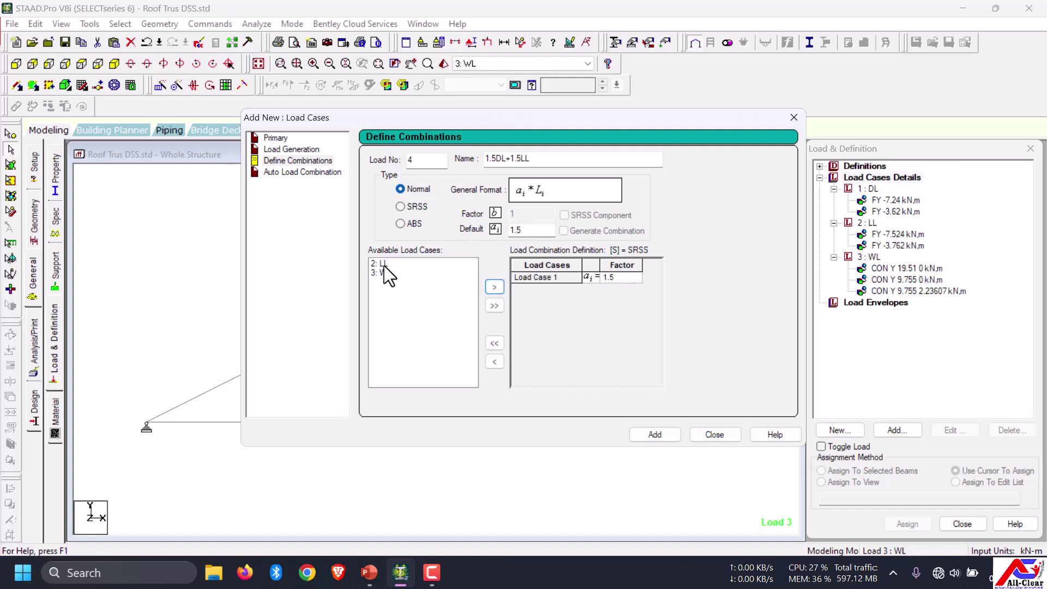
pyautogui.click(382, 264)
pyautogui.click(494, 287)
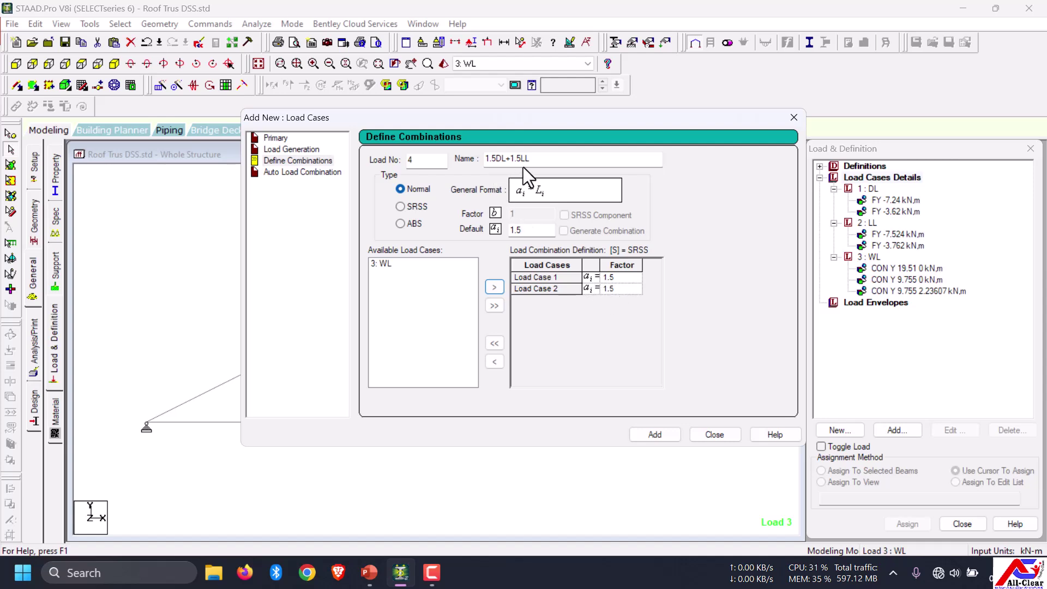
pyautogui.click(660, 435)
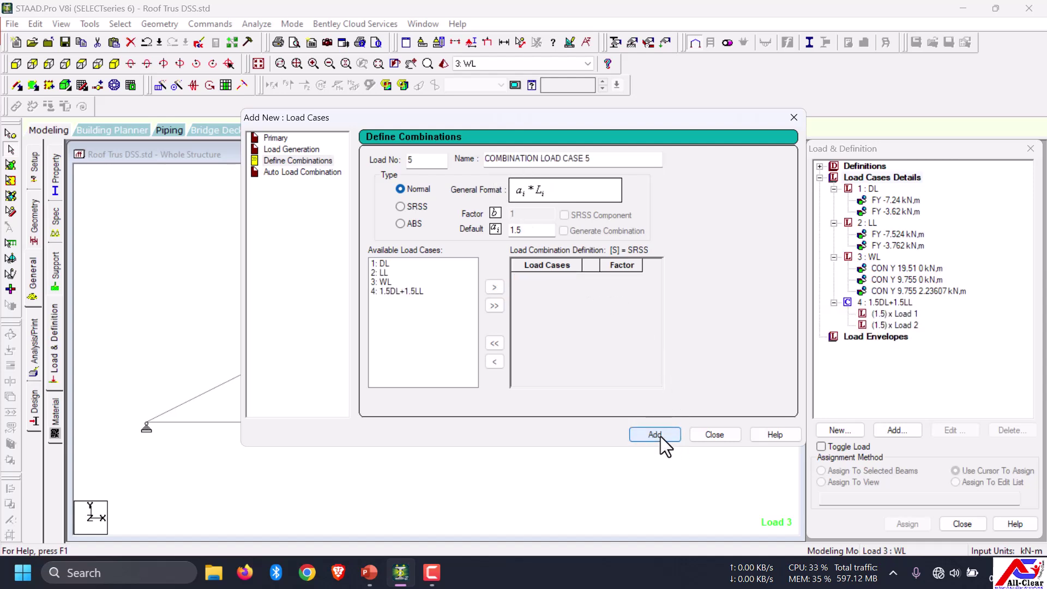
# - Name load combination 5 1.2DL+1.2LL+1.2WL and set its default factor to 1.2
pyautogui.moveTo(607, 159); pyautogui.dragTo(470, 163)
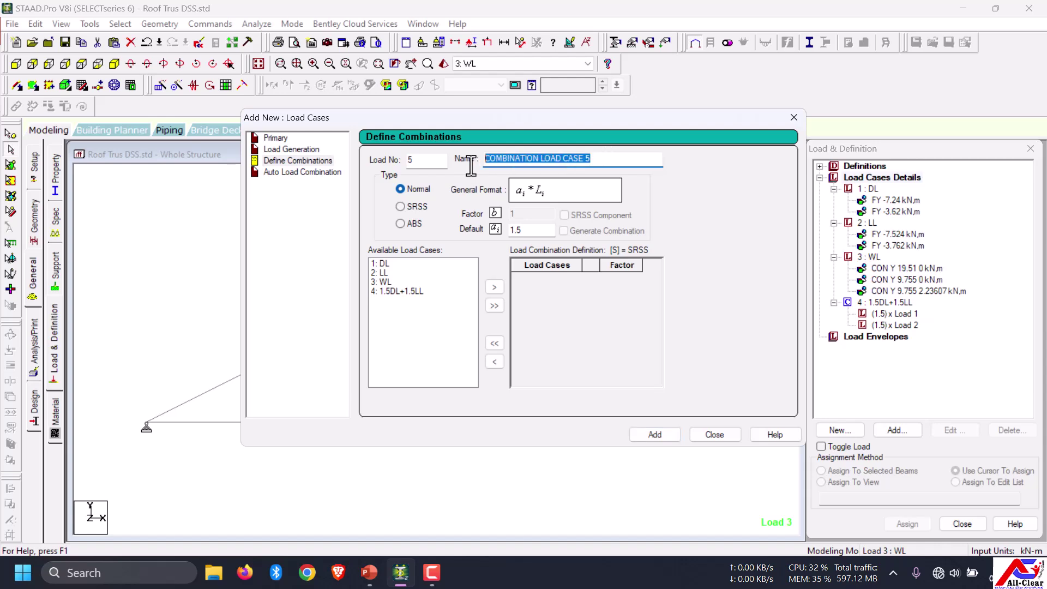
pyautogui.write('1.2')
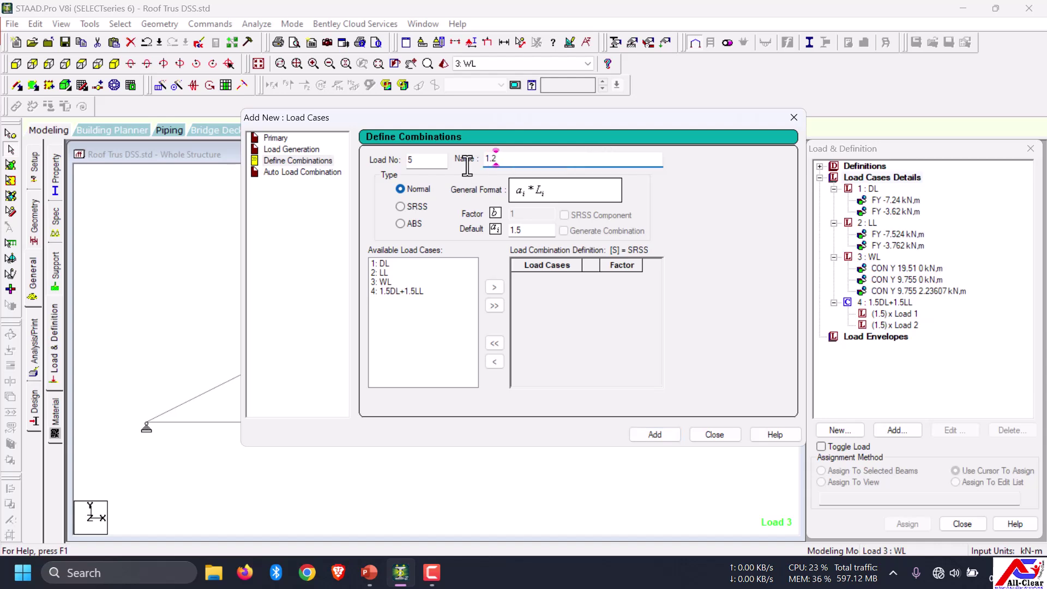
pyautogui.write('DL+1.2LL+1.2WL')
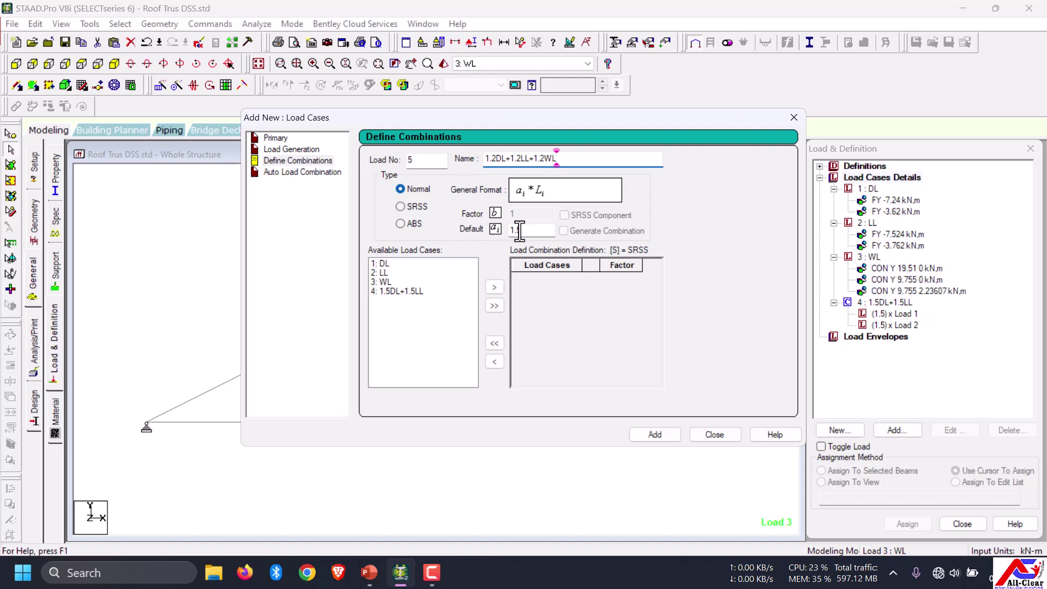
pyautogui.click(519, 230)
pyautogui.write('.2')
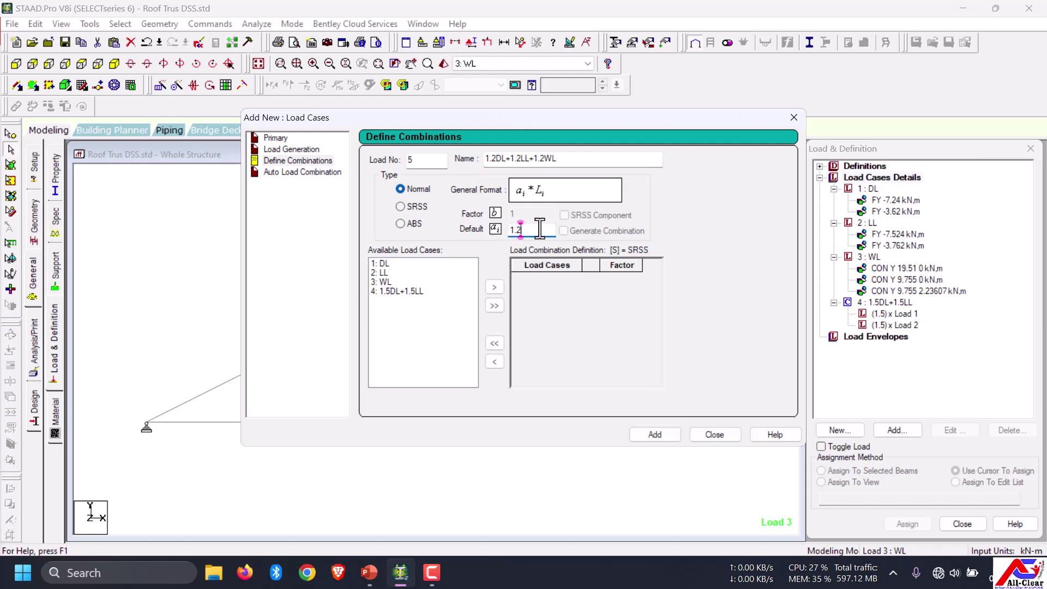
# - Include DL, LL and WL at factor 1.2 in combination 5 and add the combination to the load cases
pyautogui.click(384, 264)
pyautogui.click(494, 287)
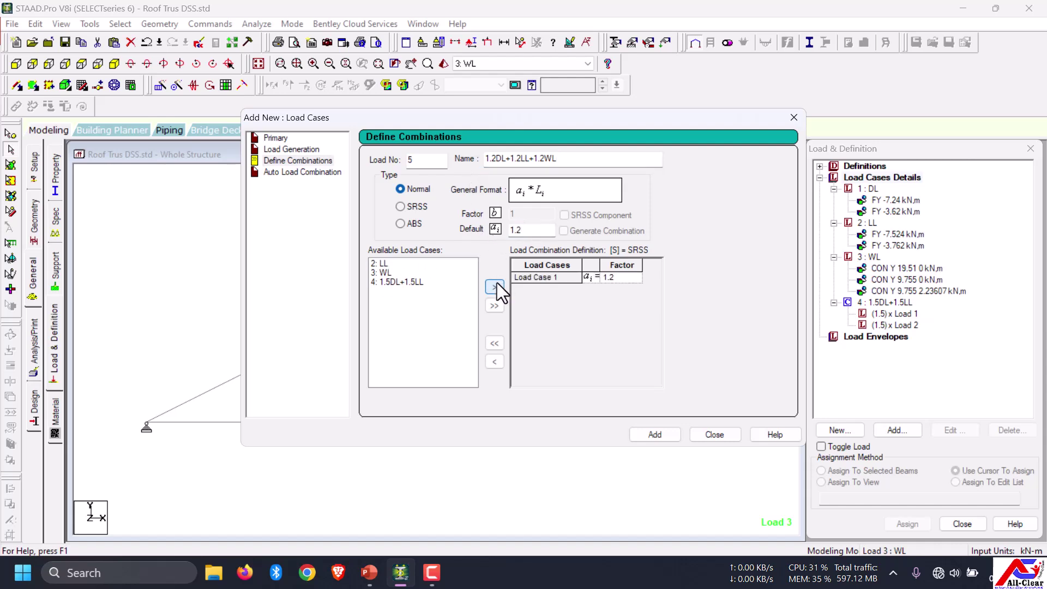
pyautogui.click(383, 264)
pyautogui.click(494, 286)
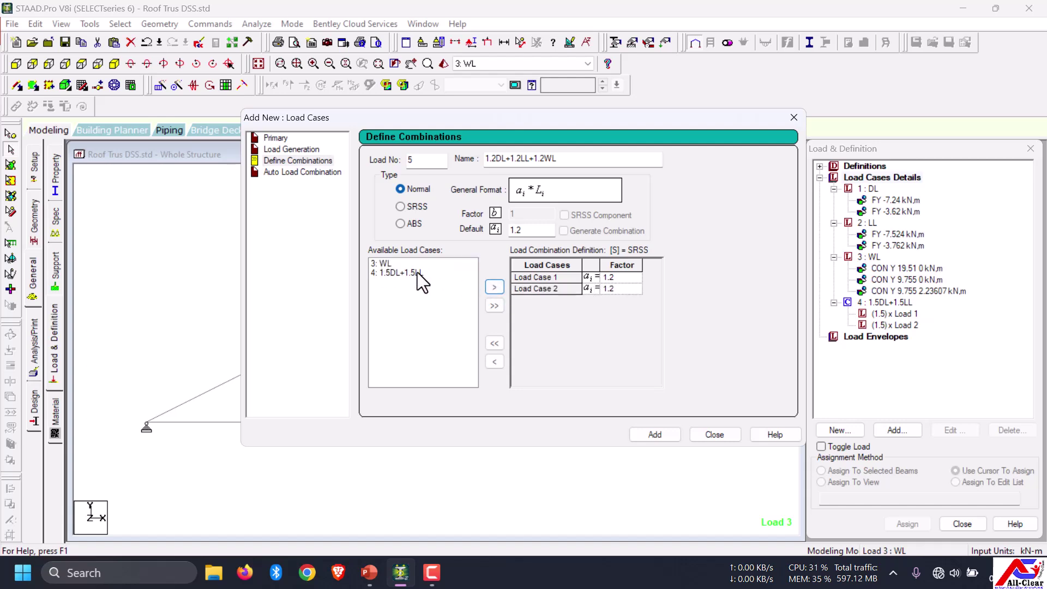
pyautogui.click(385, 263)
pyautogui.click(494, 286)
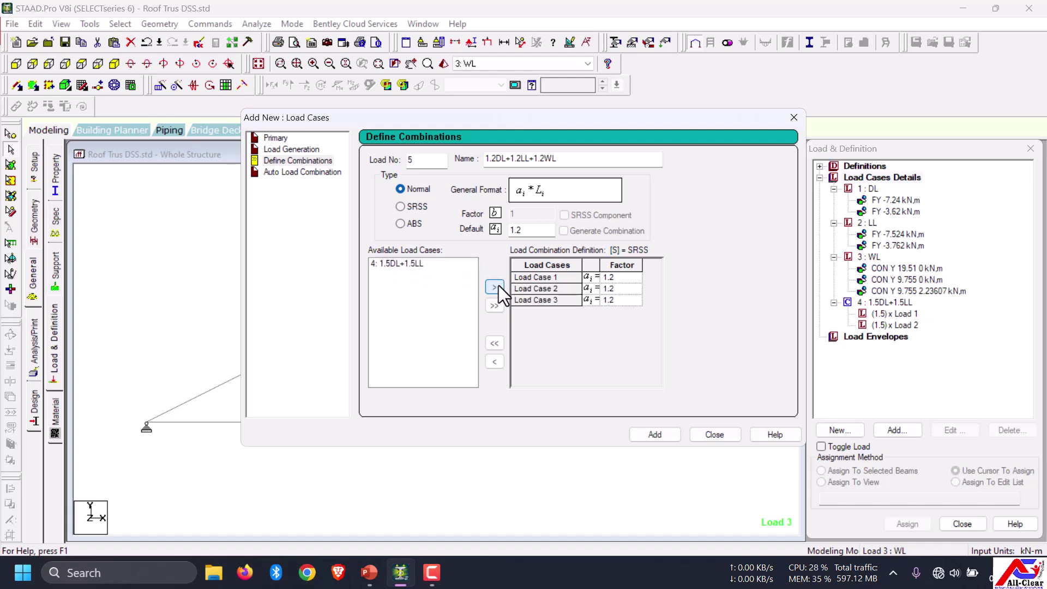
pyautogui.click(654, 433)
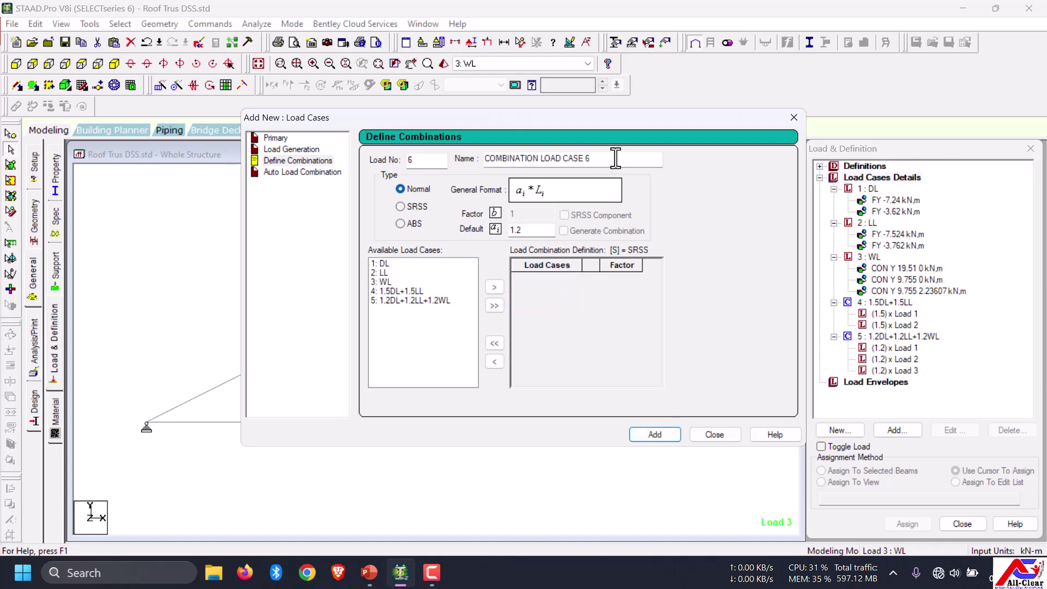
# - Name load combination 6 0.9DL+1.5WL and include DL in it with a factor of 0.9
pyautogui.moveTo(620, 159); pyautogui.dragTo(479, 162)
pyautogui.write('0')
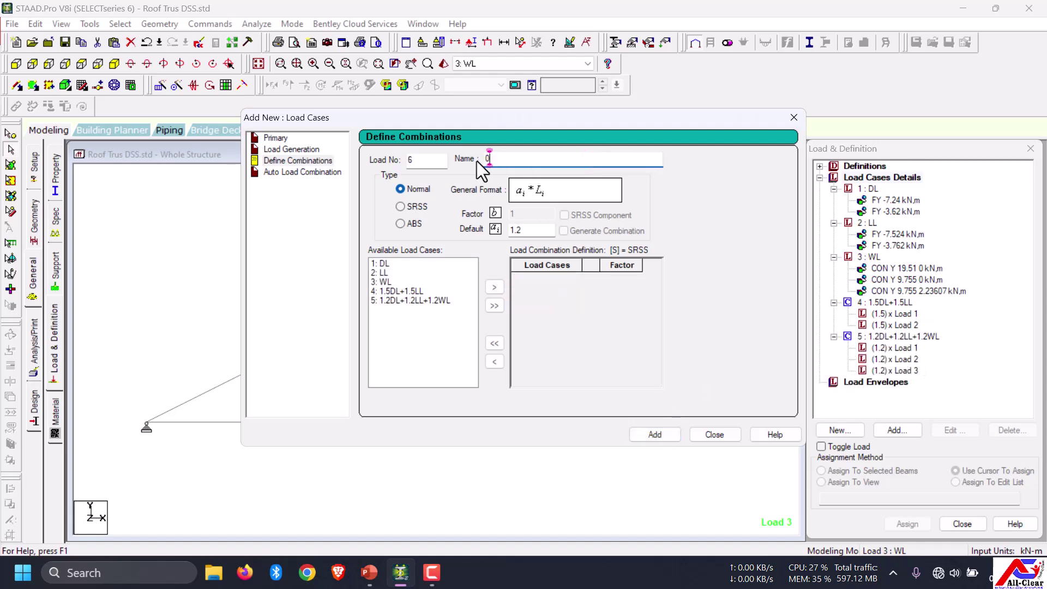
pyautogui.write('.9DL+1.5WL')
pyautogui.doubleClick(532, 228)
pyautogui.press('BackSpace')
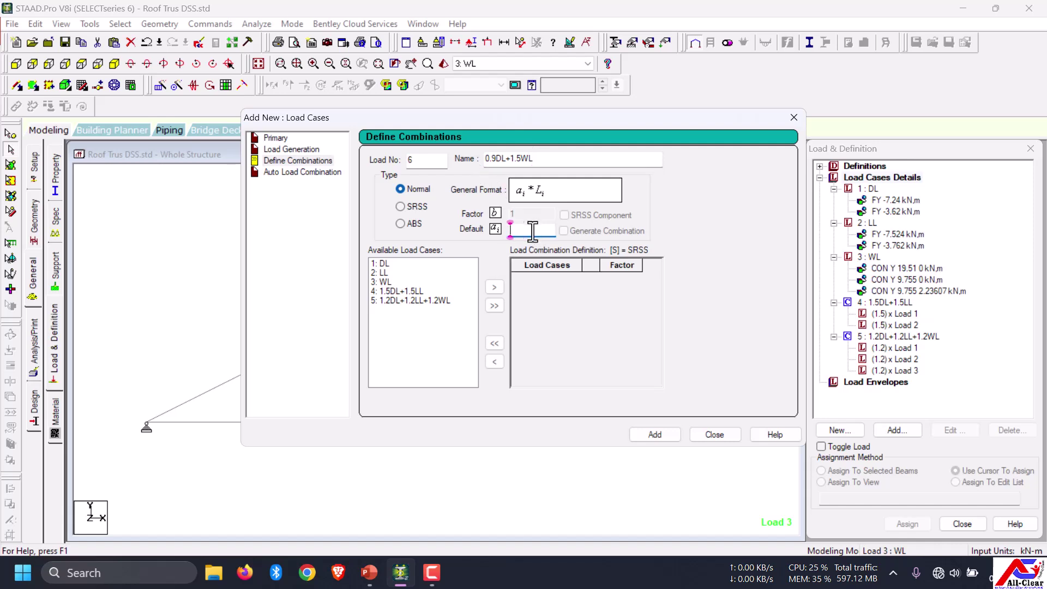
pyautogui.write('0.9')
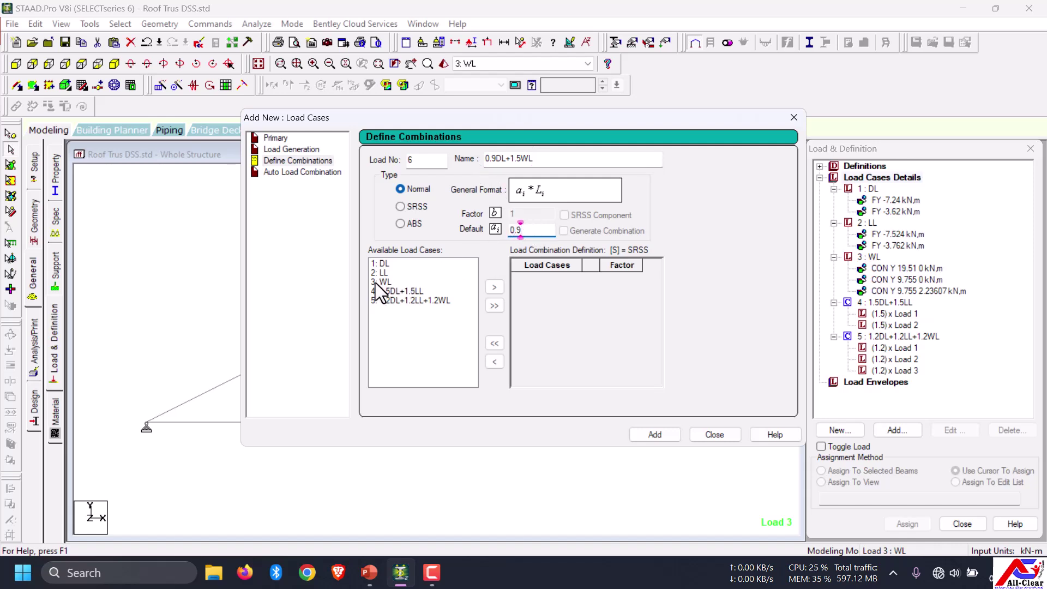
pyautogui.click(375, 282)
pyautogui.click(389, 264)
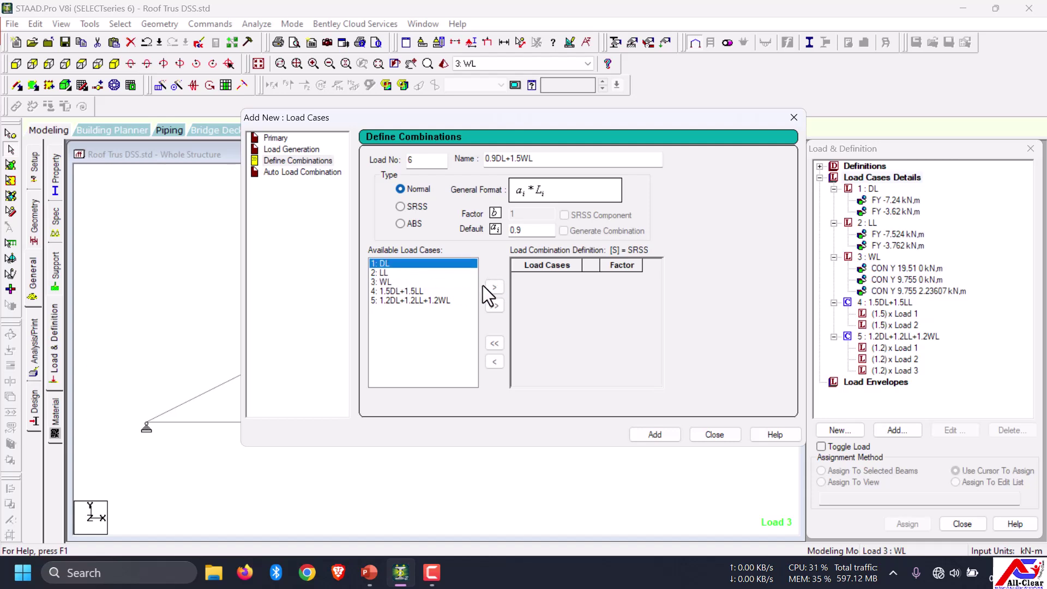
pyautogui.click(494, 288)
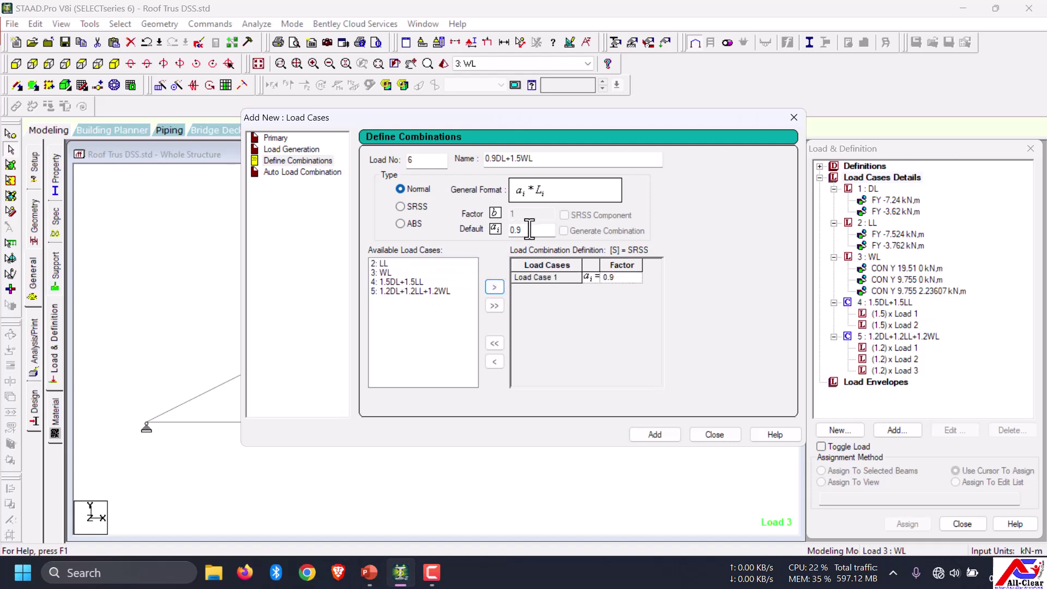
# - Include WL with a factor of 1.5 in combination 6, add the combination, and finish defining load cases
pyautogui.moveTo(527, 229); pyautogui.dragTo(498, 229)
pyautogui.write('1.5')
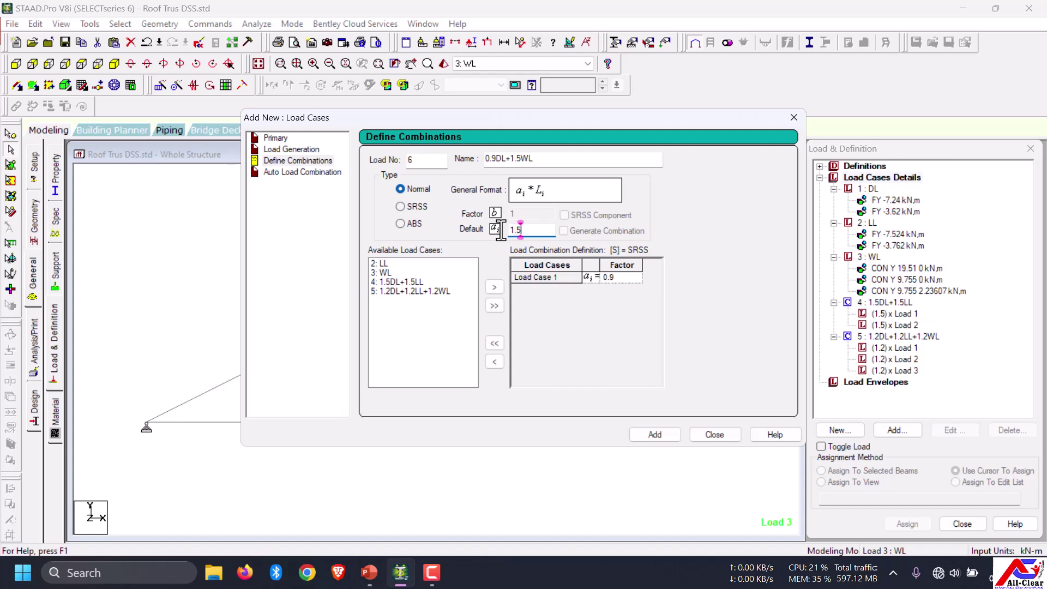
pyautogui.click(384, 273)
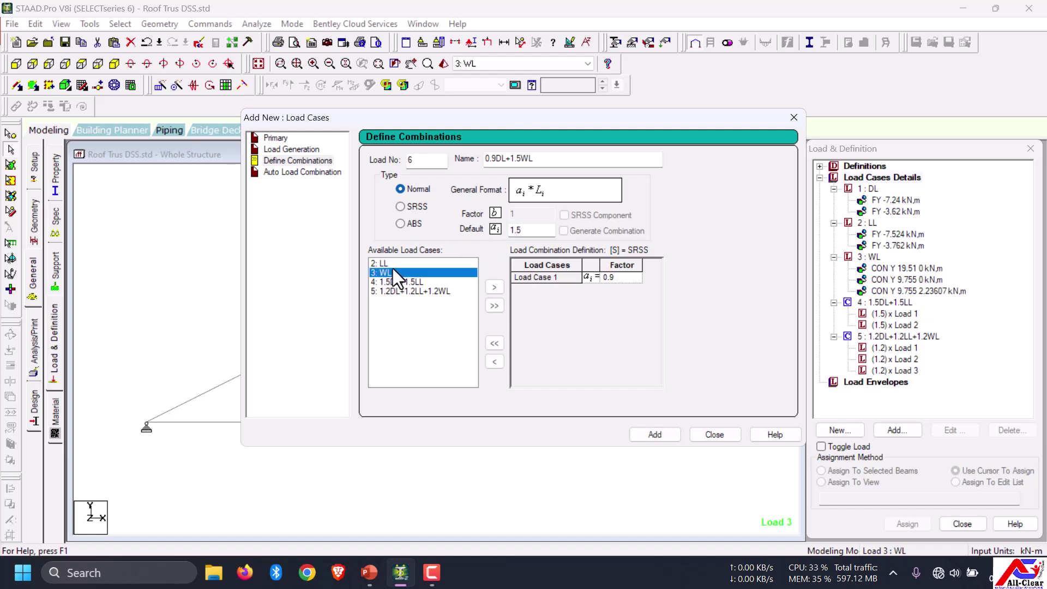
pyautogui.click(497, 284)
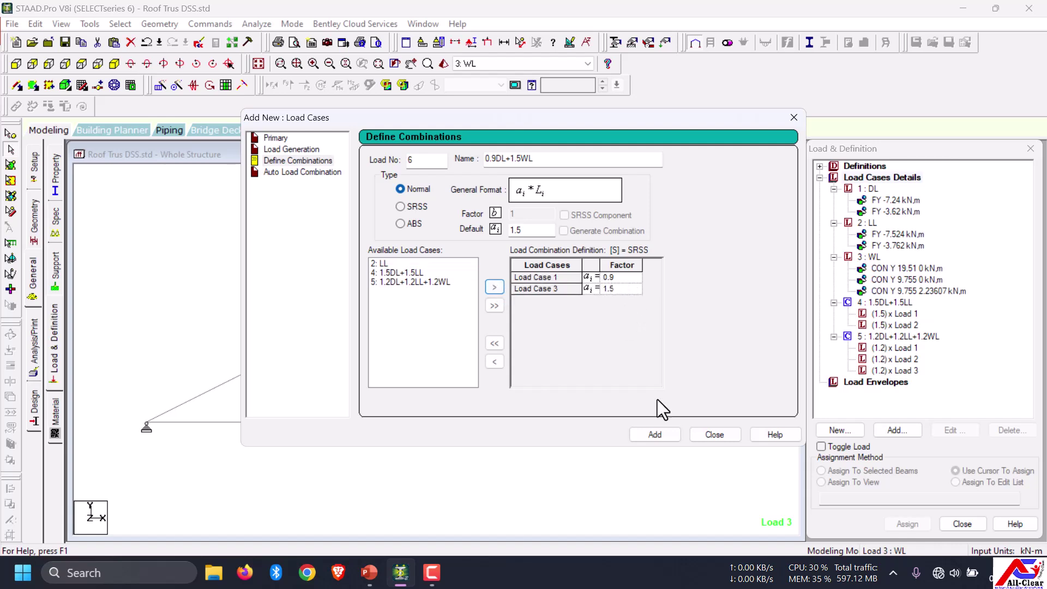
pyautogui.click(656, 434)
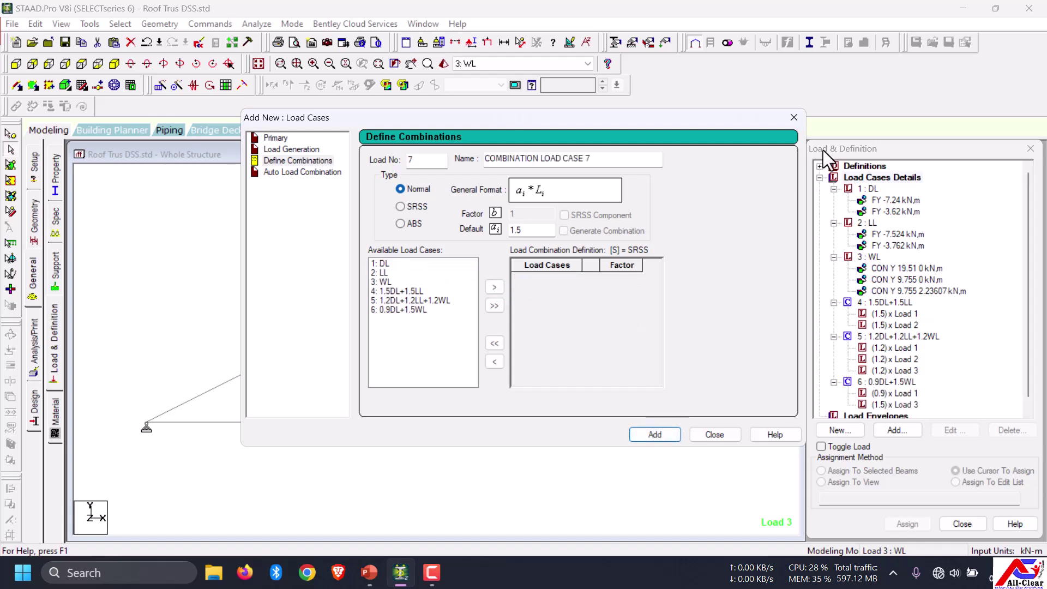
pyautogui.click(793, 117)
pyautogui.scroll(-1, 931, 311)
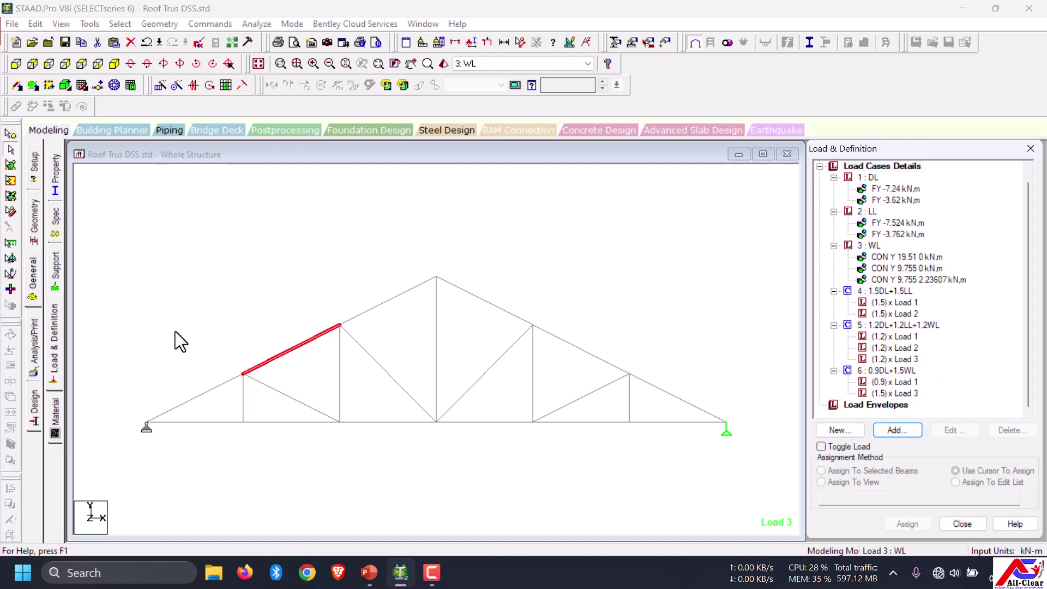
# - Add a Perform Analysis command with the No Print option to the truss model
pyautogui.click(31, 340)
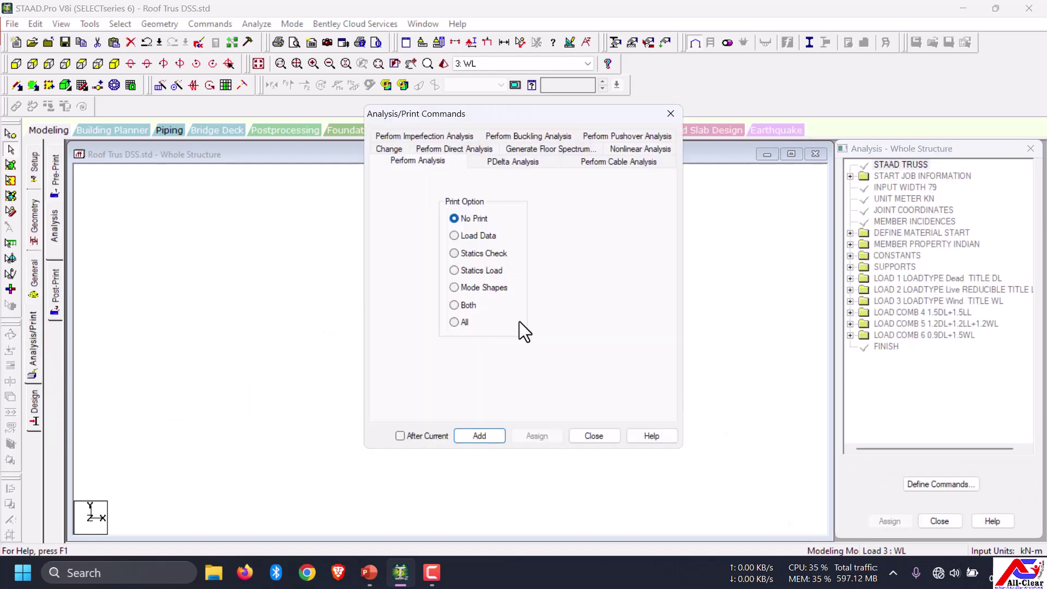
pyautogui.click(490, 436)
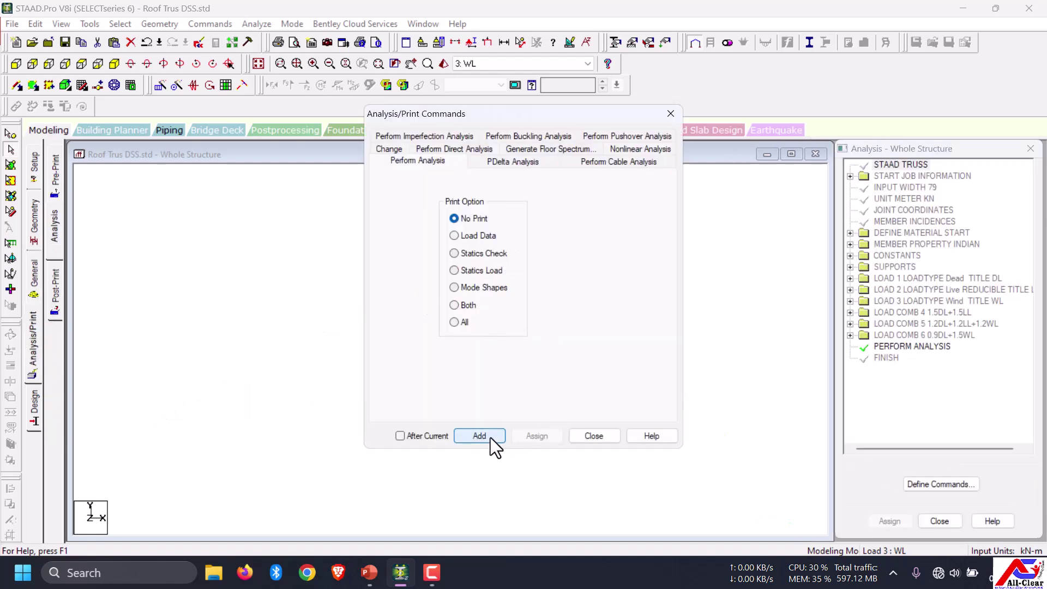
pyautogui.click(574, 434)
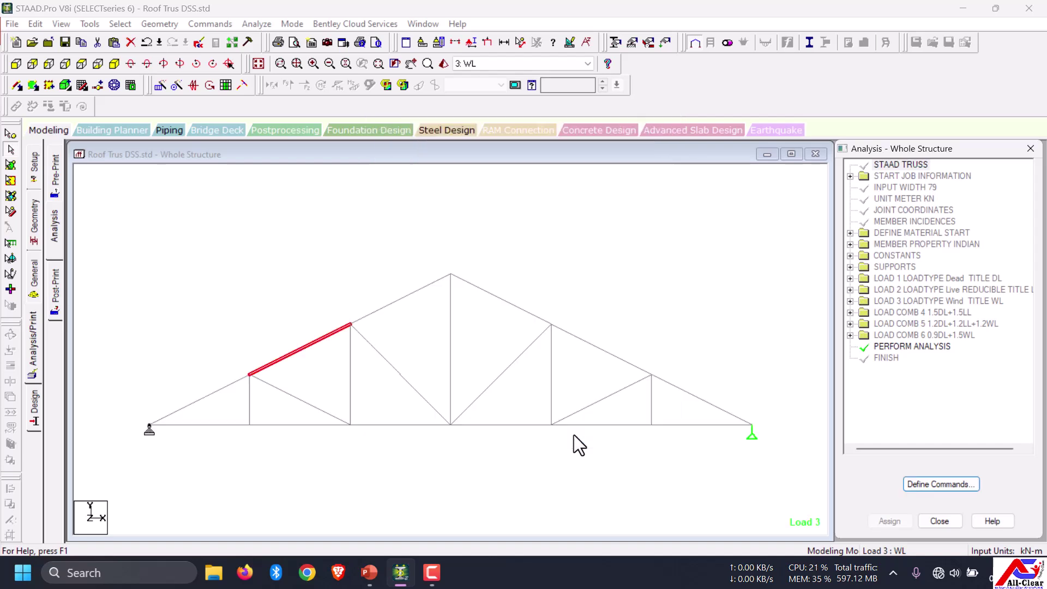
# - Run the analysis, saving the modified structure first
pyautogui.click(265, 25)
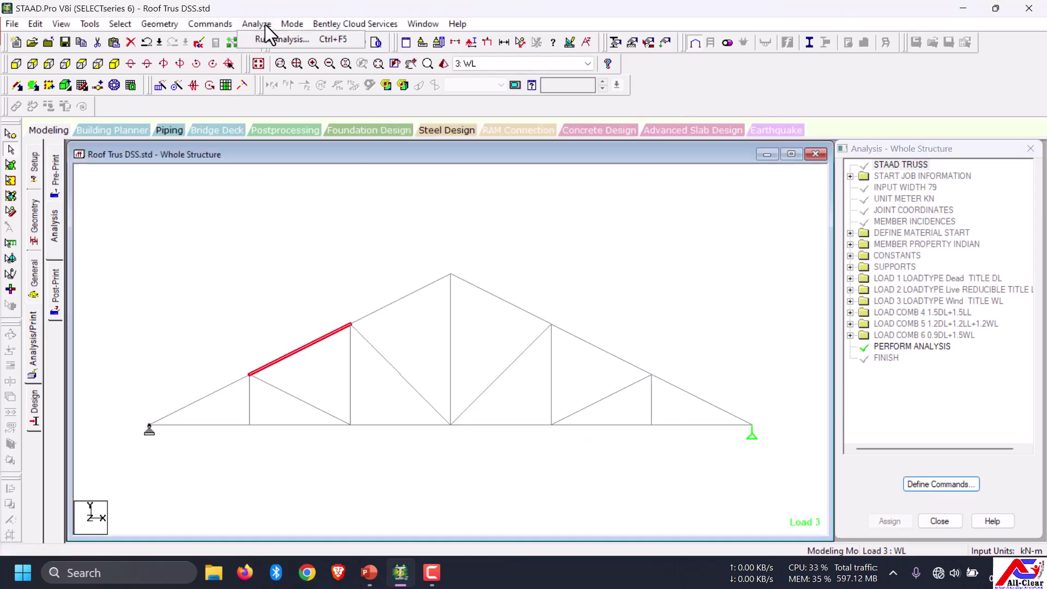
pyautogui.click(270, 39)
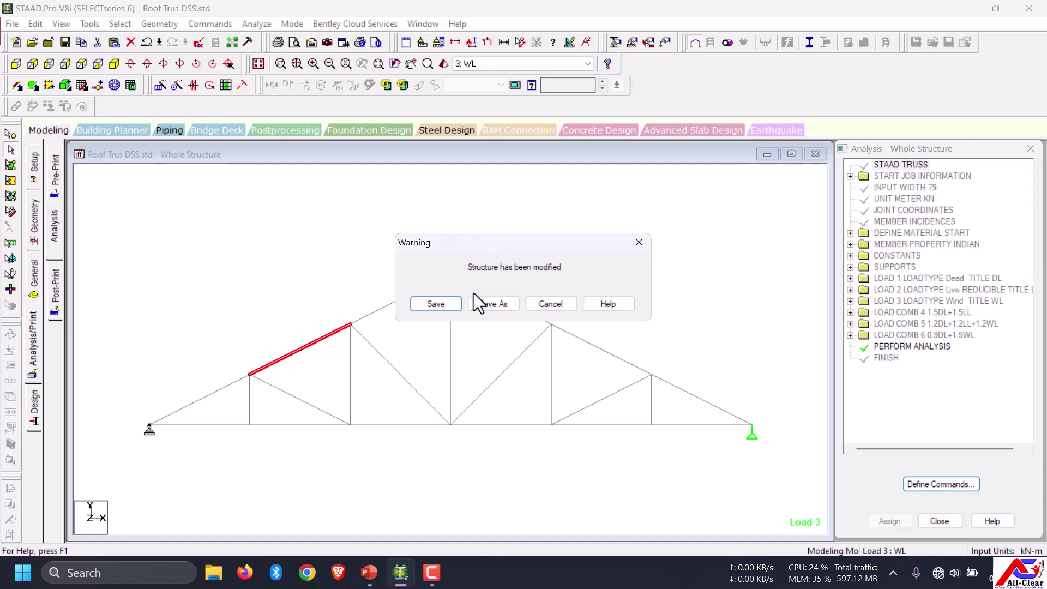
pyautogui.click(436, 304)
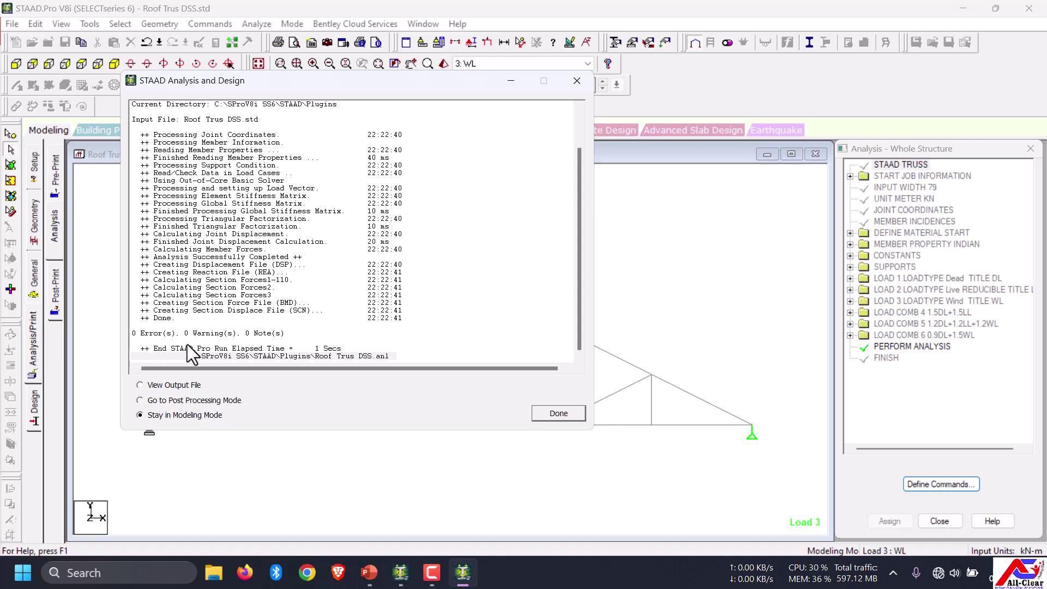
# - Go to post-processing mode with all six load cases selected for the results
pyautogui.click(187, 402)
pyautogui.click(565, 414)
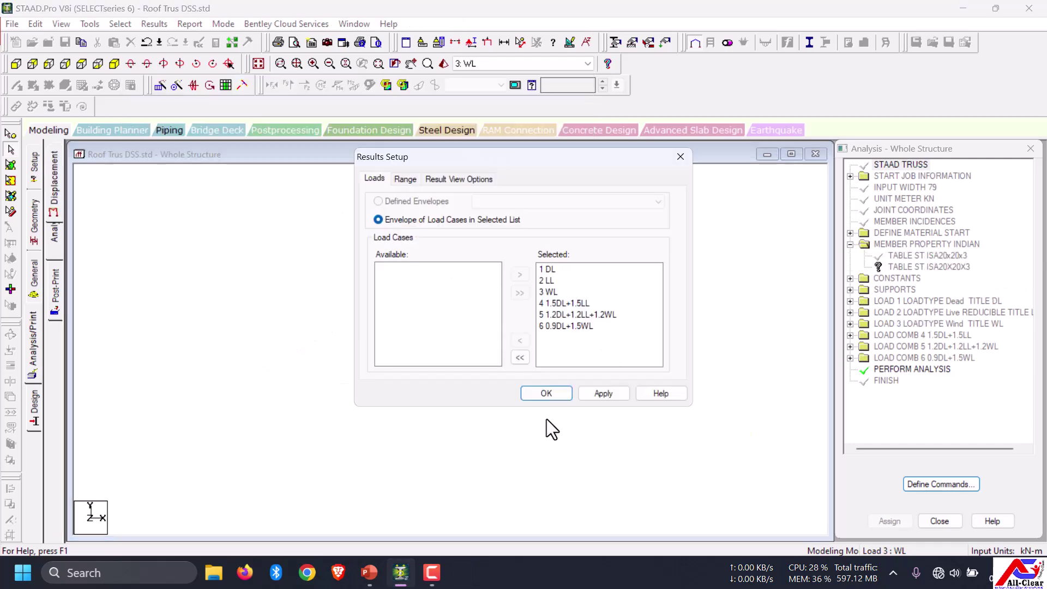
pyautogui.click(546, 393)
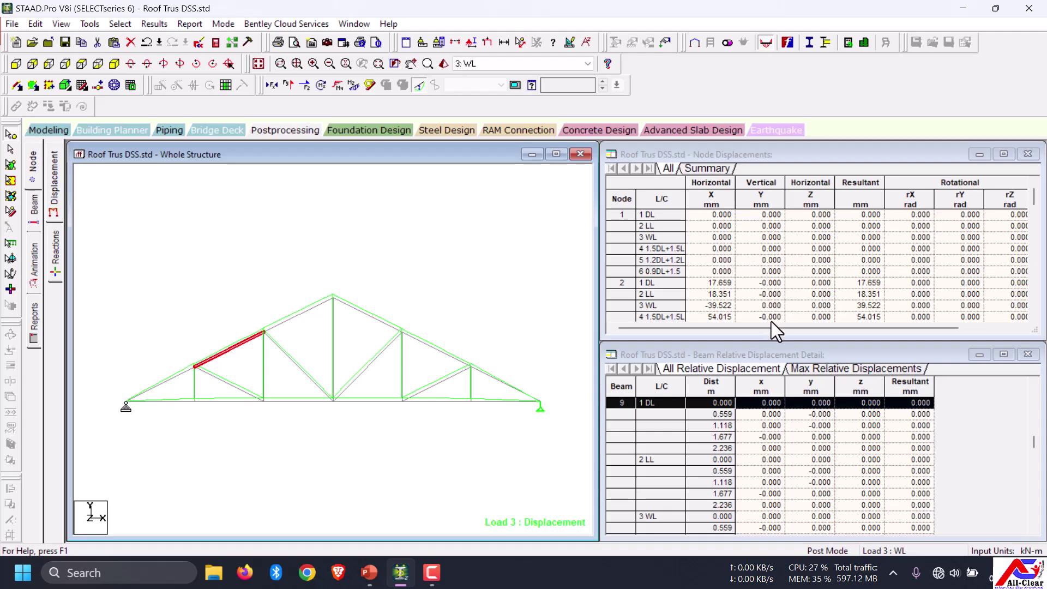
# - Examine the node displacement results across all columns for the truss load cases
pyautogui.moveTo(770, 330); pyautogui.dragTo(944, 316)
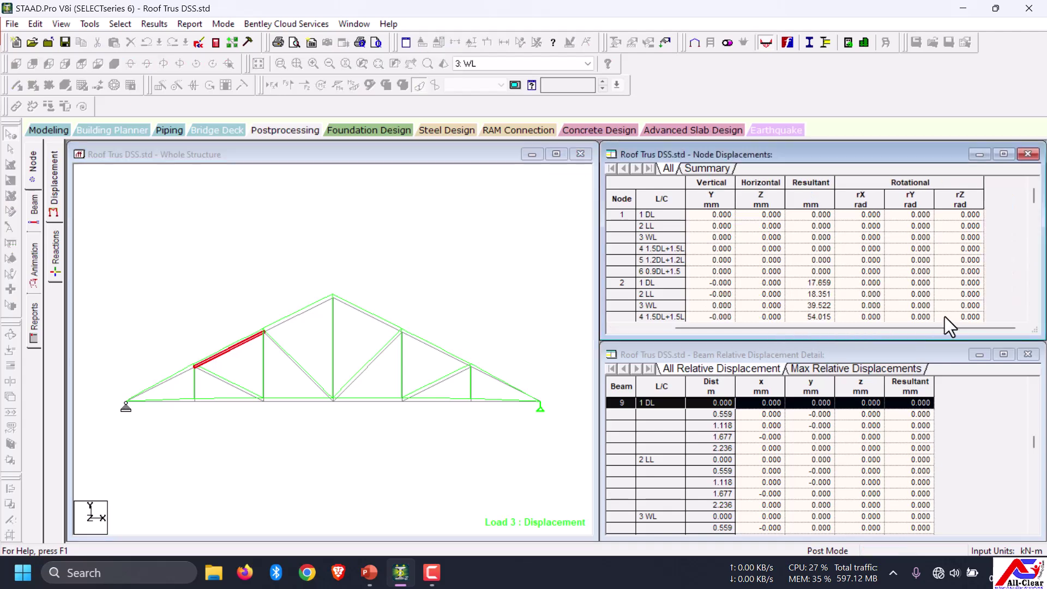
pyautogui.moveTo(881, 326); pyautogui.dragTo(643, 338)
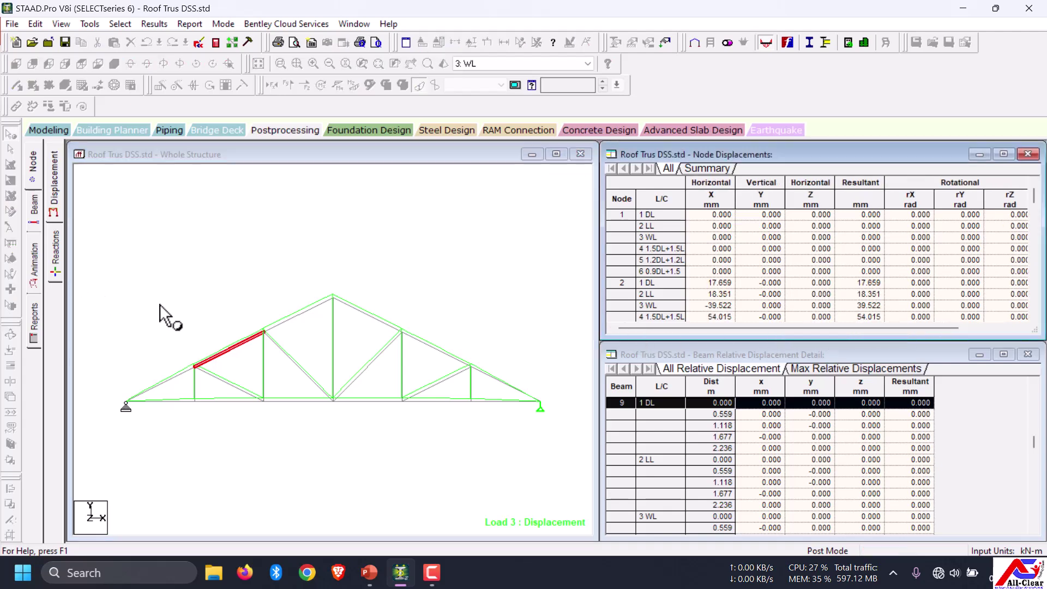
pyautogui.click(55, 195)
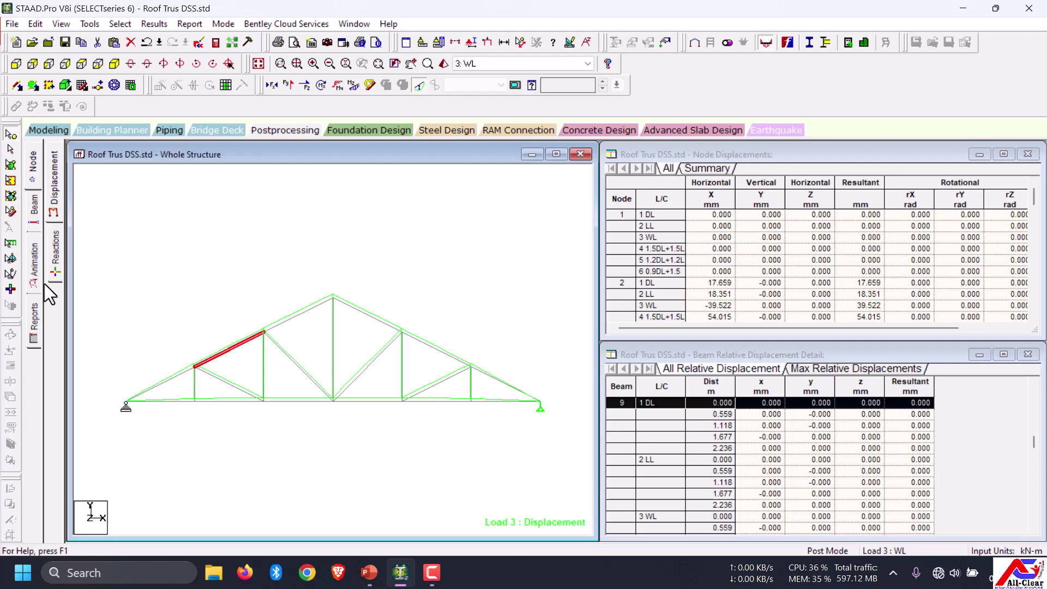
# - Open the report setup and reduce the selected report items to Job Info only
pyautogui.click(34, 325)
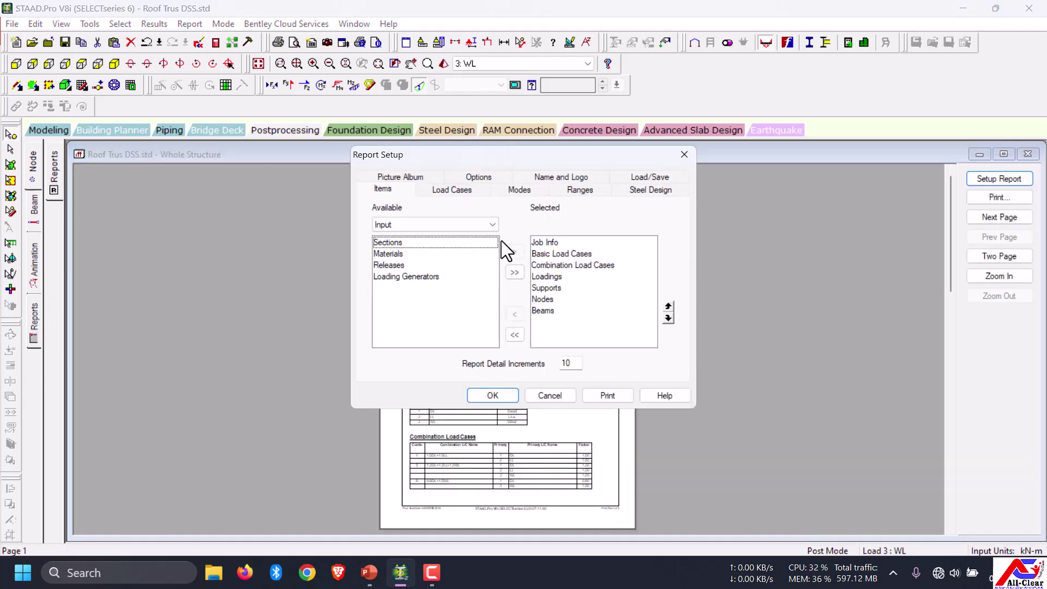
pyautogui.click(514, 334)
pyautogui.click(394, 241)
pyautogui.click(514, 252)
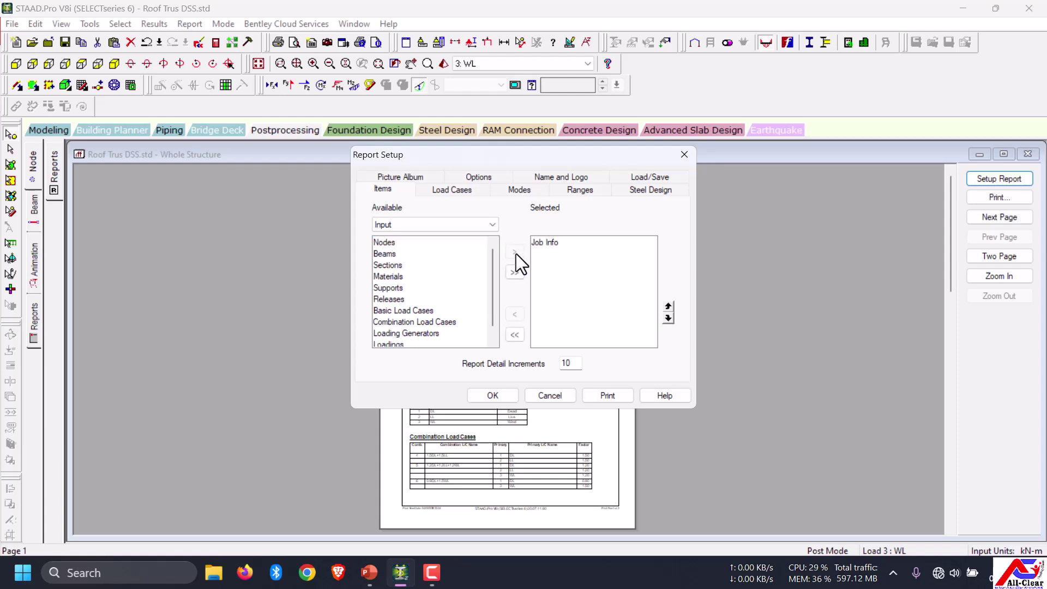
# - Add the Beam Max Axial Forces output to the report items and generate the report
pyautogui.scroll(-1, 411, 306)
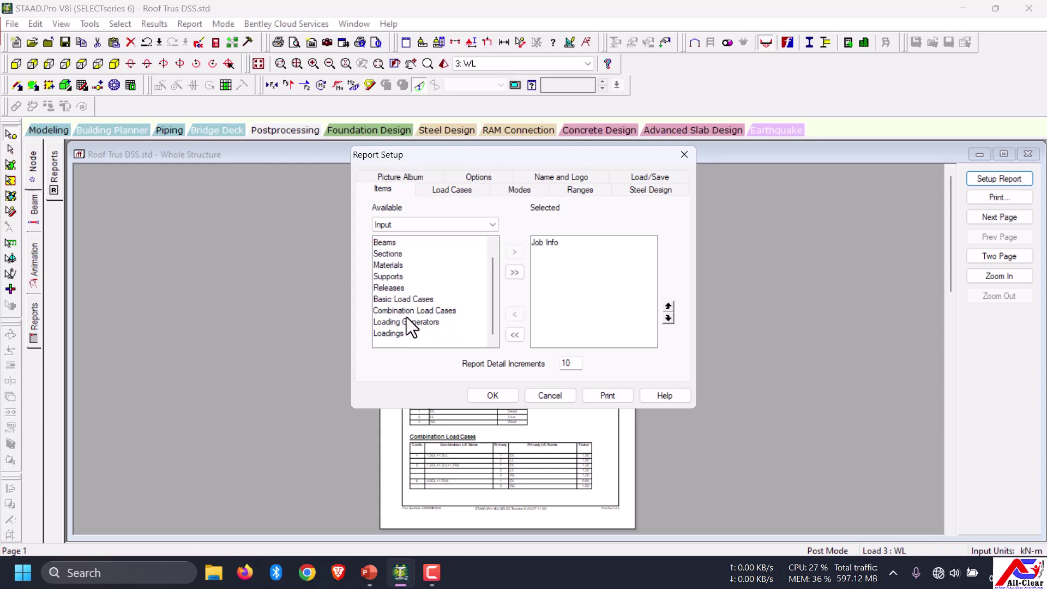
pyautogui.click(431, 230)
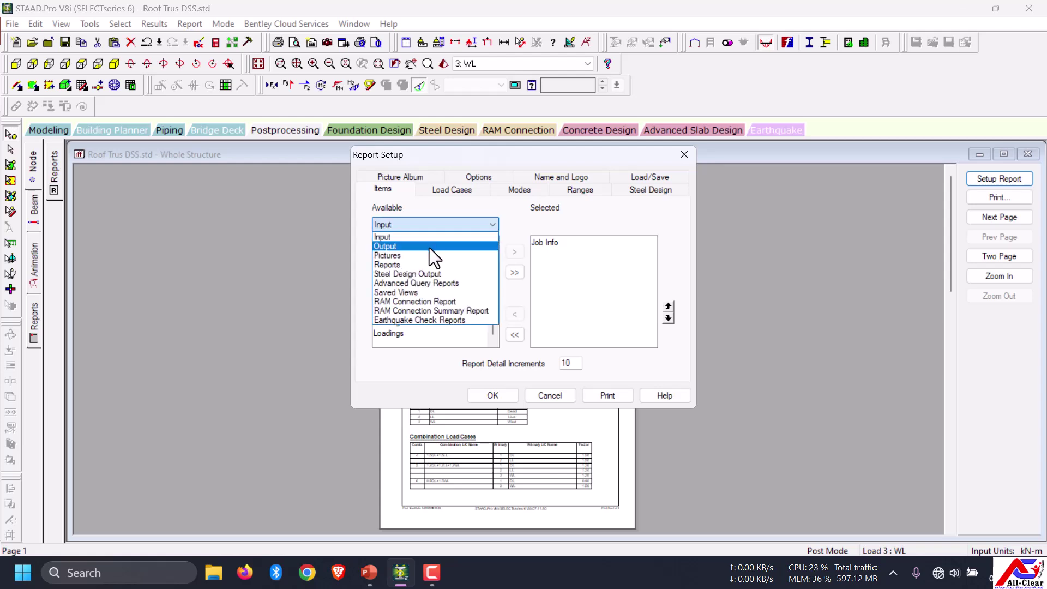
pyautogui.click(429, 246)
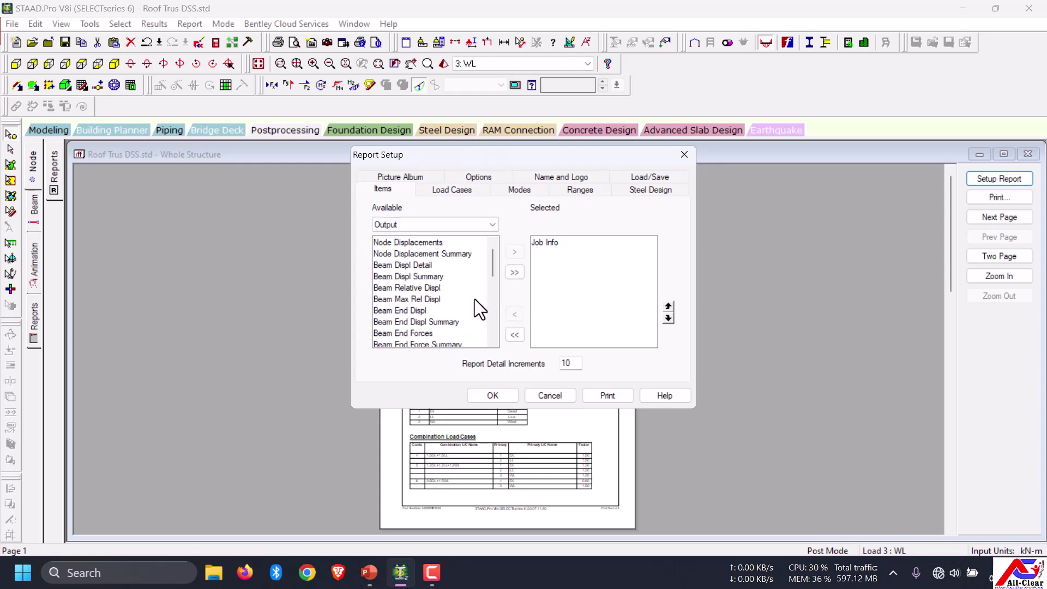
pyautogui.moveTo(495, 263); pyautogui.dragTo(492, 296)
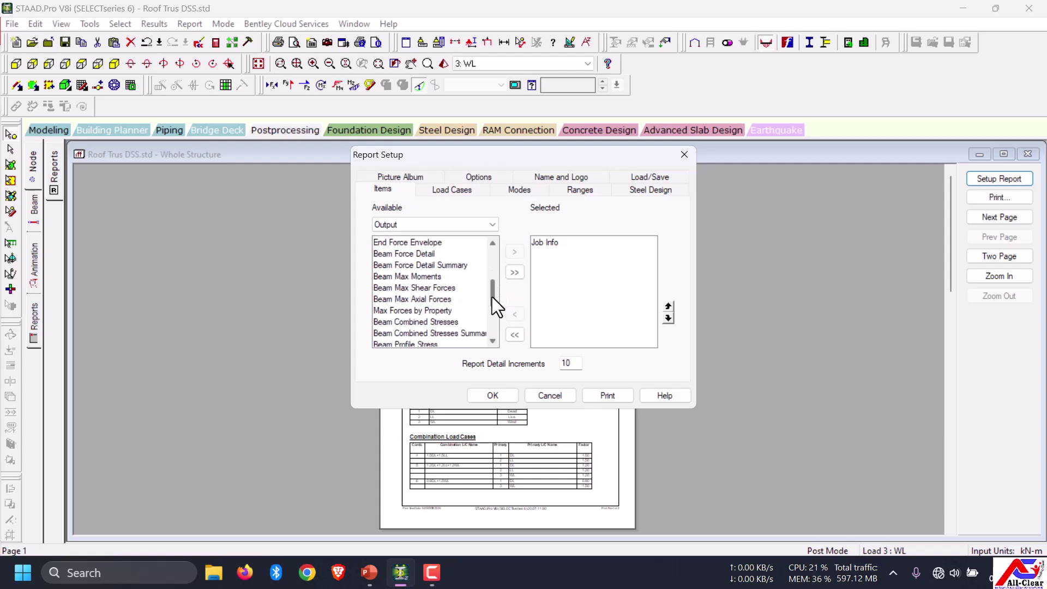
pyautogui.click(411, 287)
pyautogui.click(438, 297)
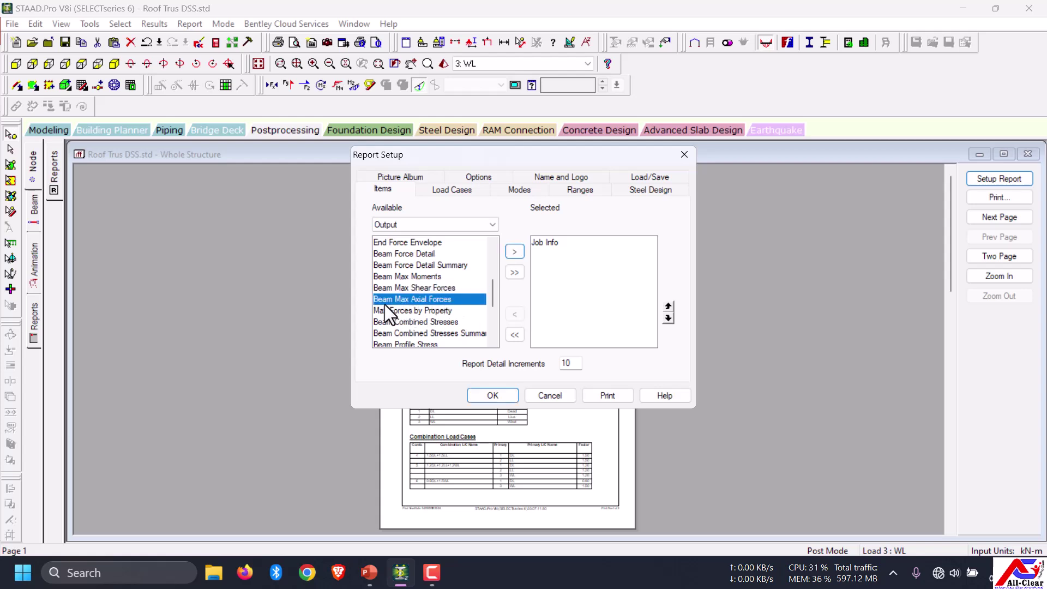
pyautogui.click(514, 251)
pyautogui.click(494, 395)
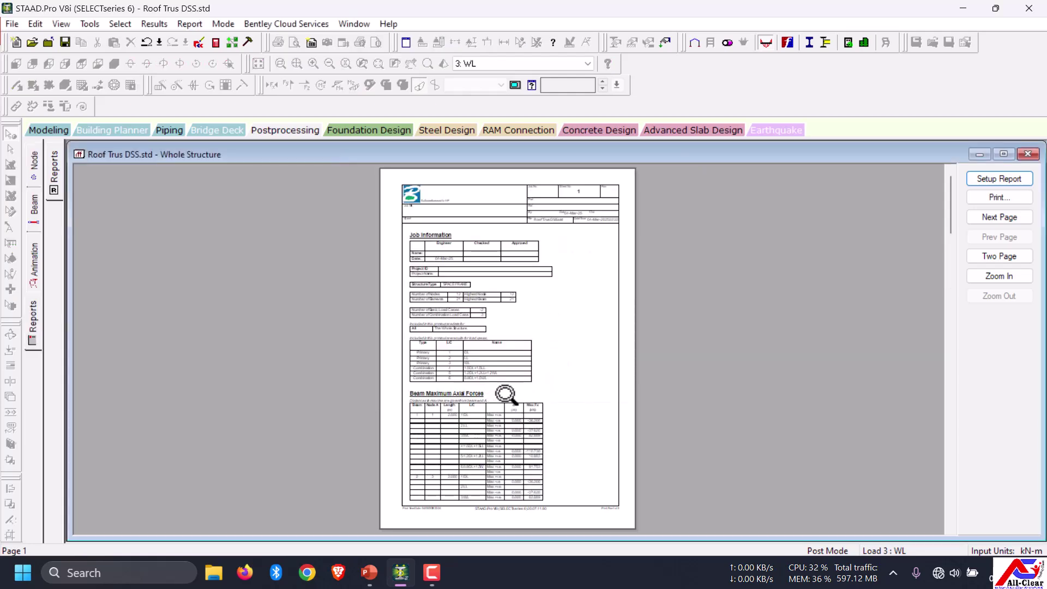
# - Check the report's axial force table and print all pages with Microsoft Print to PDF
pyautogui.click(527, 338)
pyautogui.scroll(-3, 528, 339)
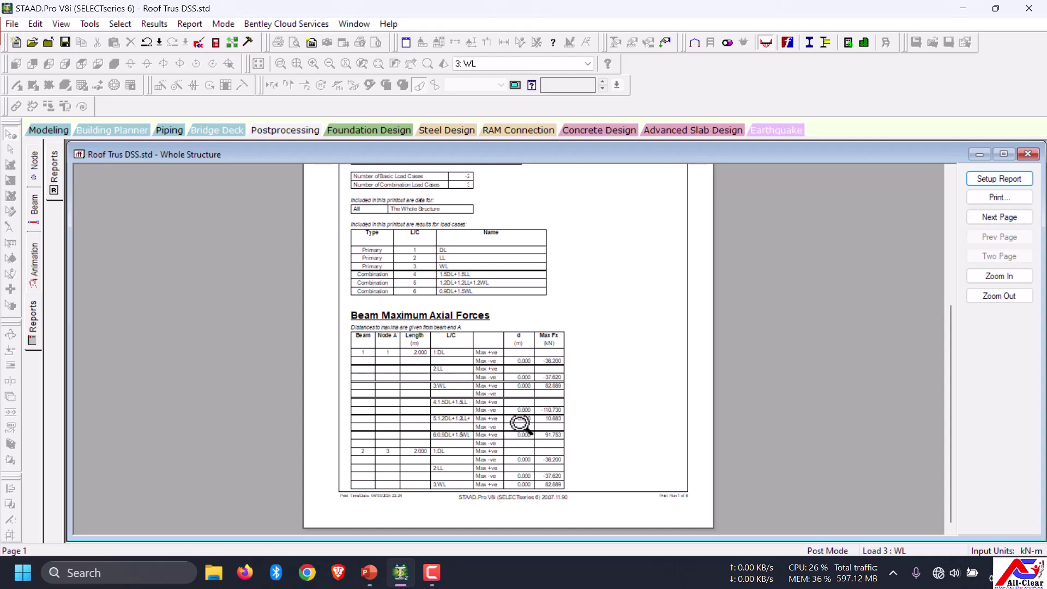
pyautogui.hotkey('ctrl', 'p')
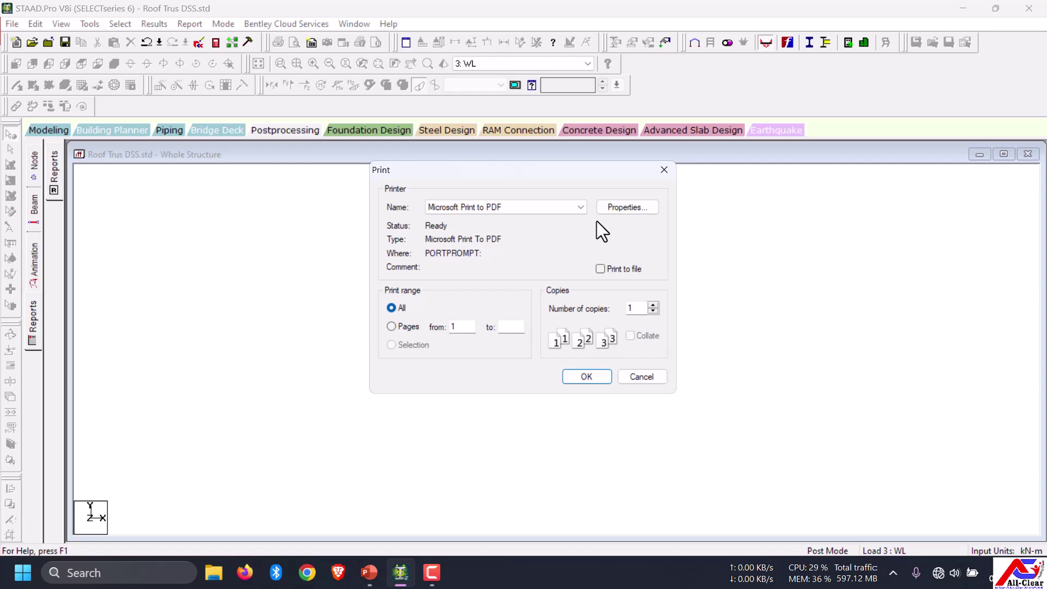
pyautogui.click(529, 210)
pyautogui.click(528, 210)
pyautogui.click(527, 210)
pyautogui.click(528, 212)
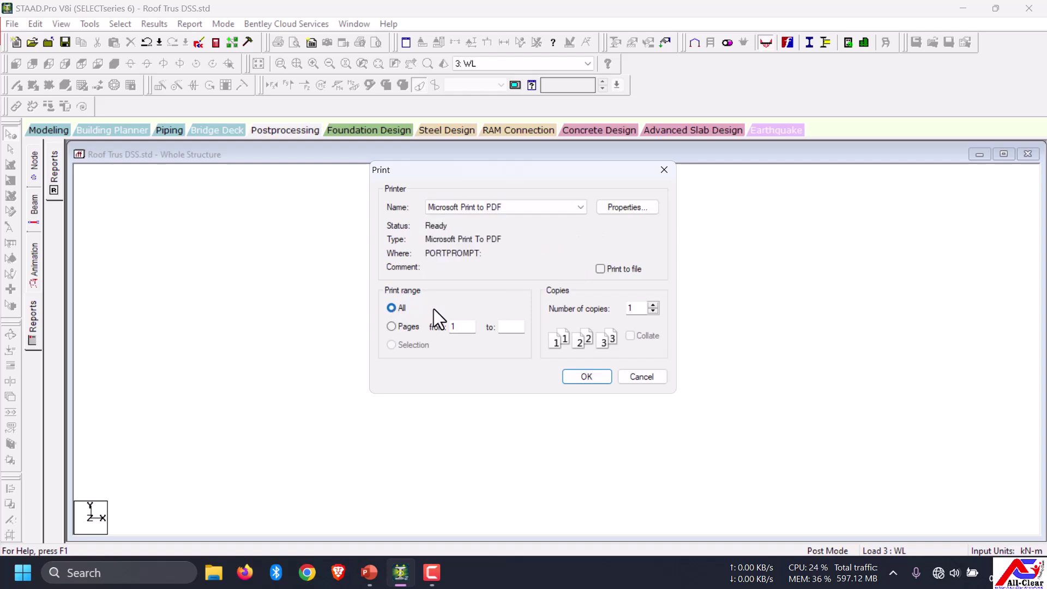
pyautogui.click(587, 377)
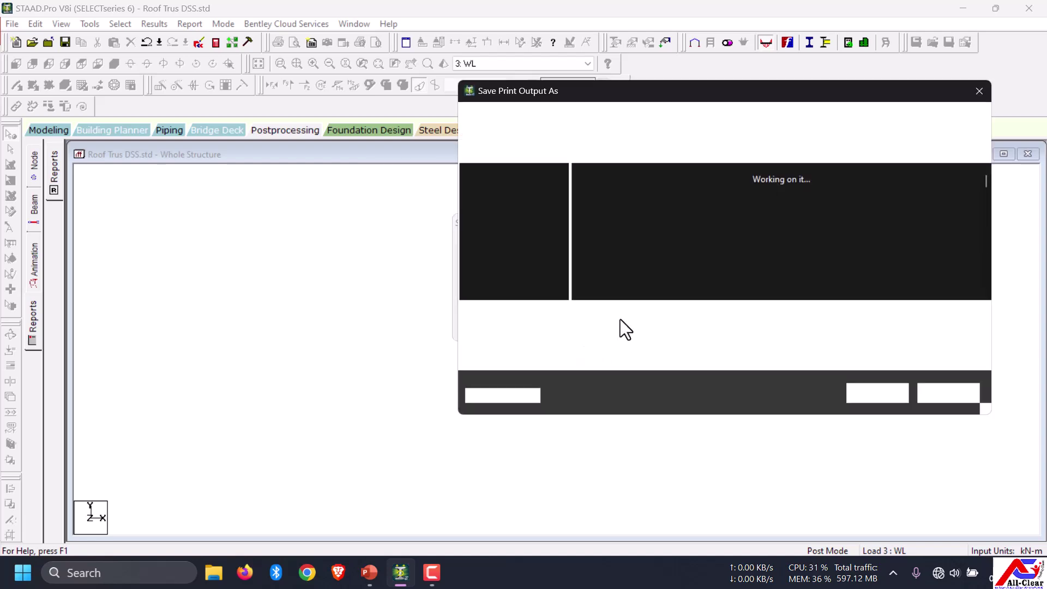
# - Save the print output in Documents as a PDF named DSS PRACTICAL STAAD
pyautogui.write('DSS')
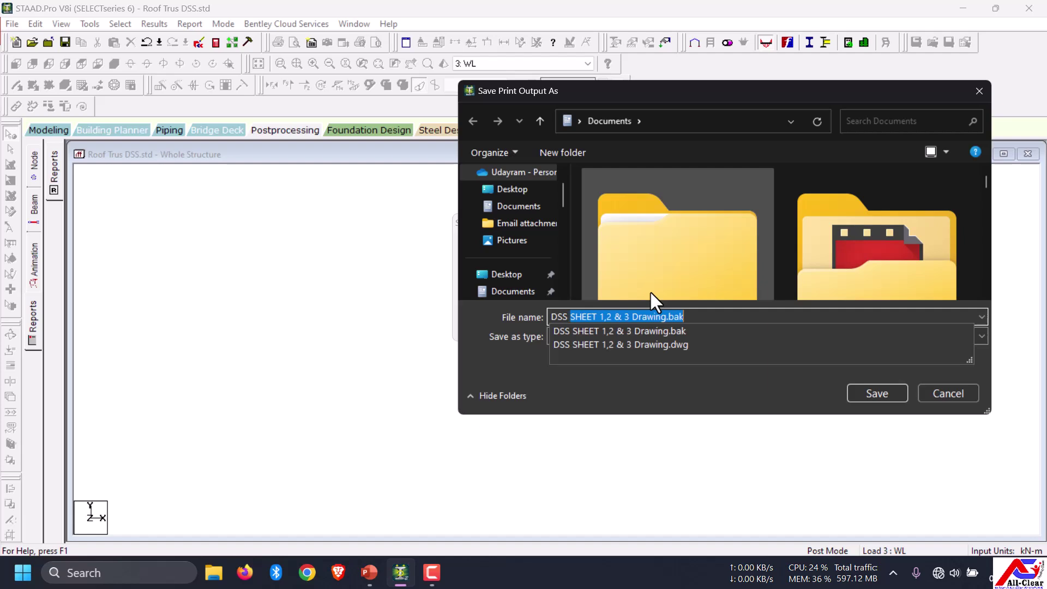
pyautogui.write(' PRACTICAL')
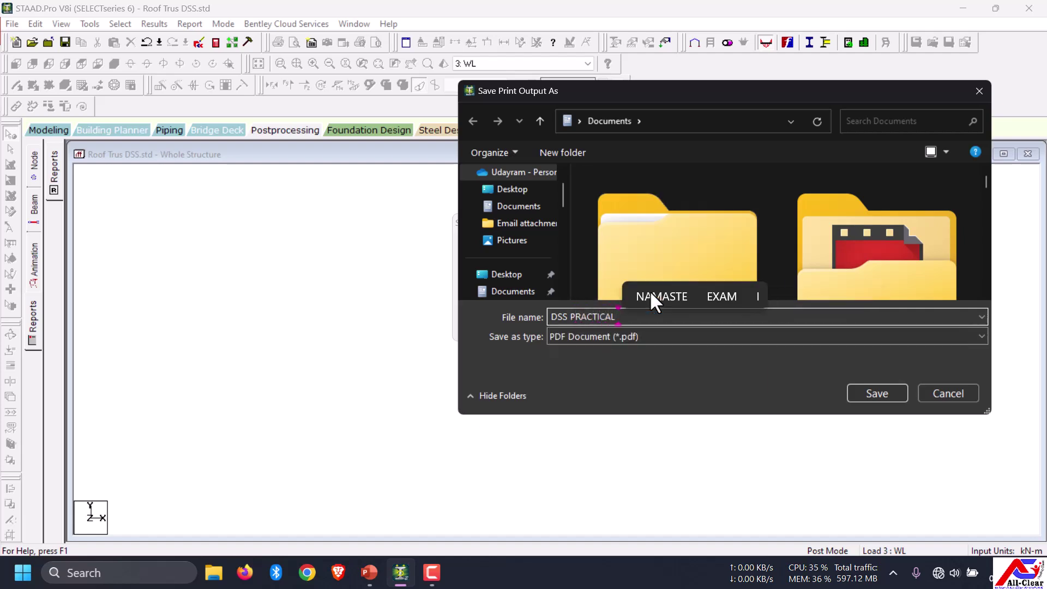
pyautogui.write(' STAAD')
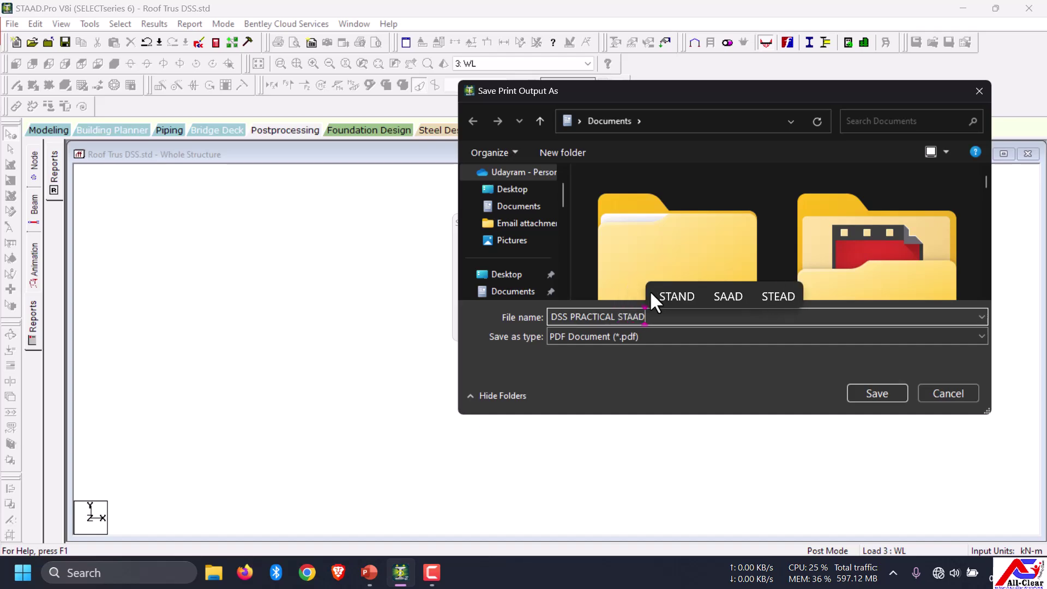
pyautogui.press('Return')
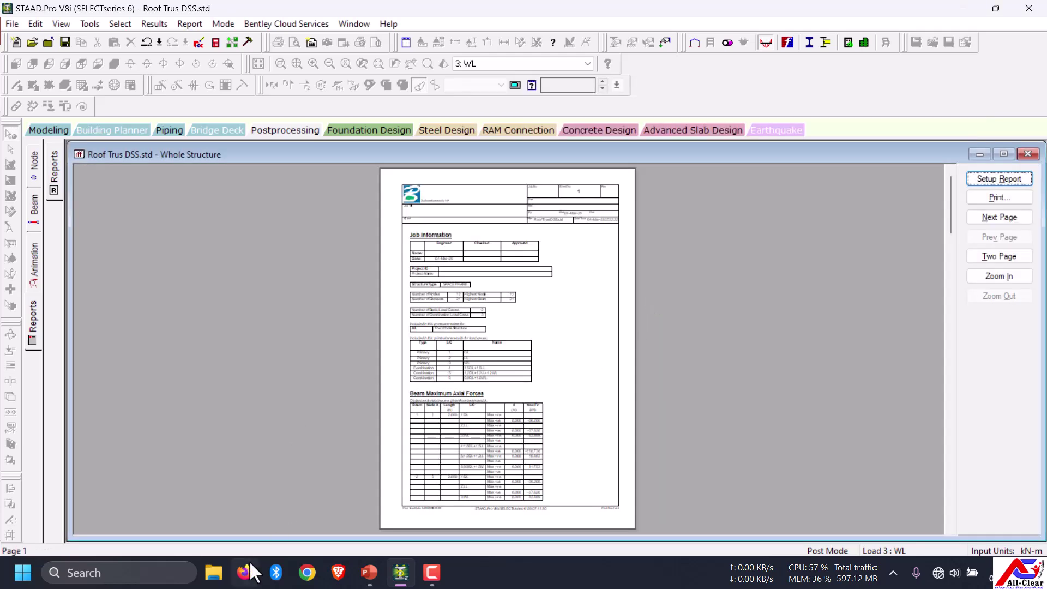
# - Open DSS PRACTICAL STAAD.pdf from the Documents folder and review its Beam Maximum Axial Forces pages
pyautogui.click(213, 572)
pyautogui.click(366, 449)
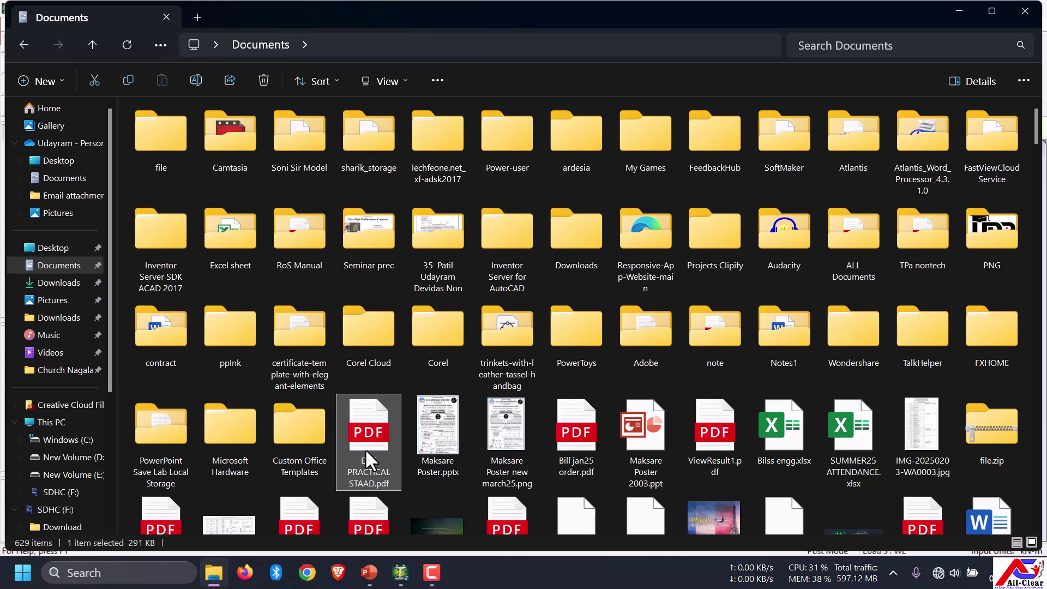
pyautogui.doubleClick(365, 449)
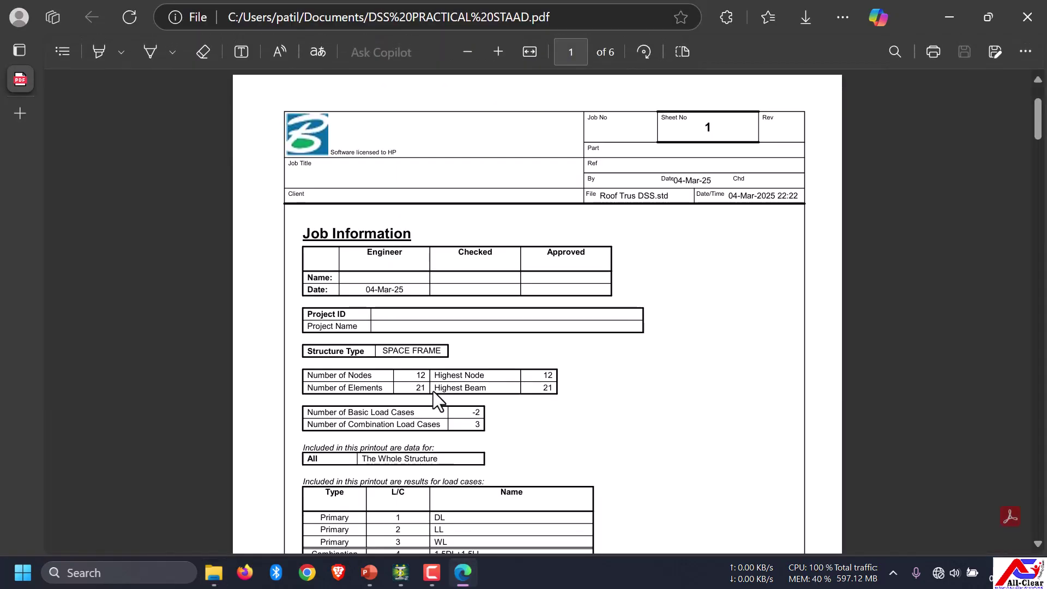
pyautogui.scroll(-20, 433, 390)
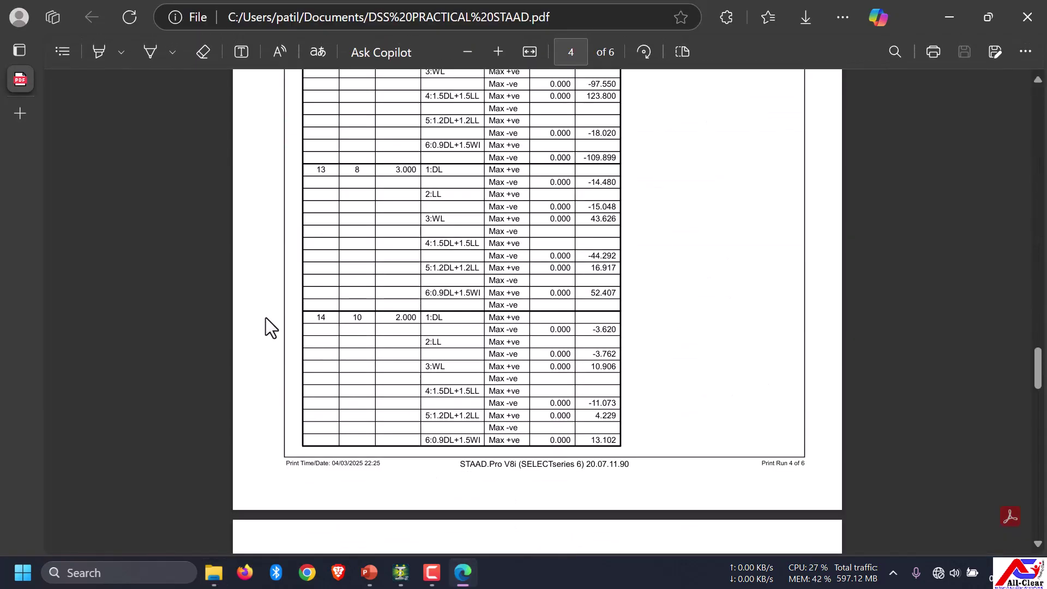
pyautogui.scroll(20, 335, 294)
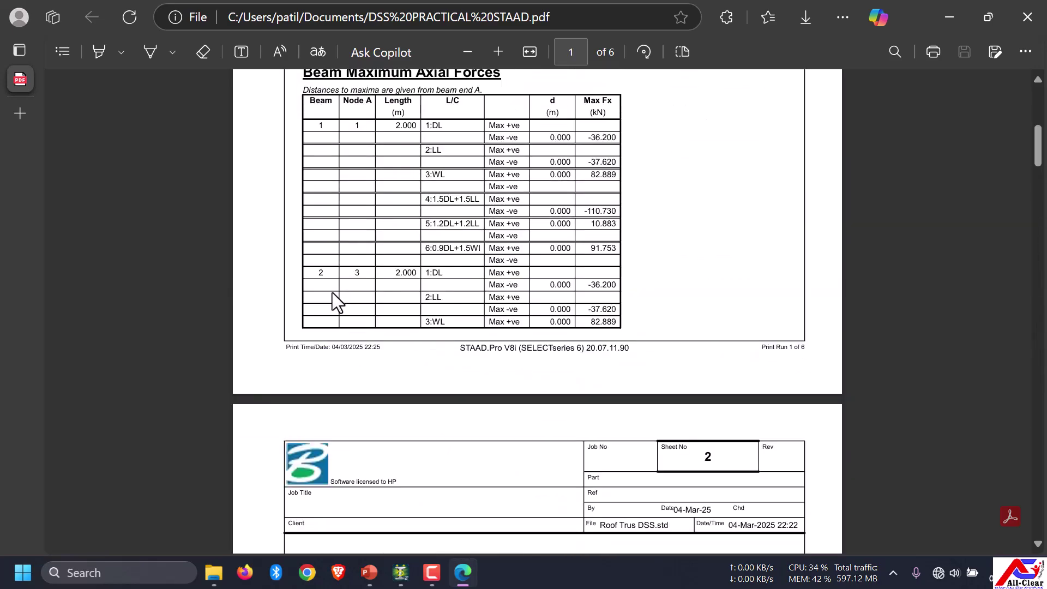
pyautogui.scroll(10, 334, 289)
pyautogui.scroll(-8, 343, 366)
# - Return to STAAD.Pro and cancel the repeated print output, dismissing its message
pyautogui.moveTo(402, 583)
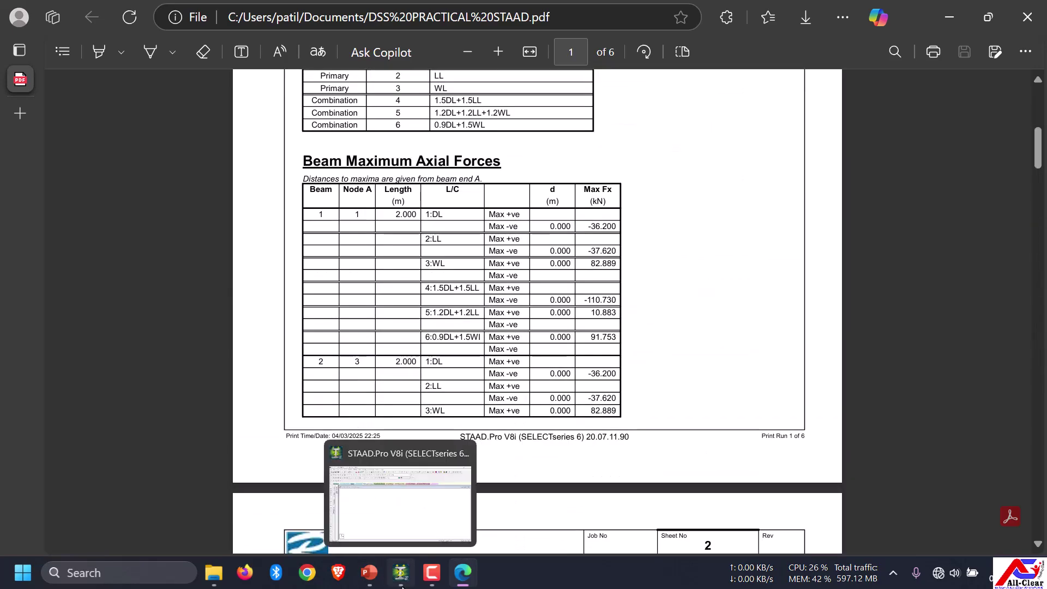
pyautogui.click(369, 573)
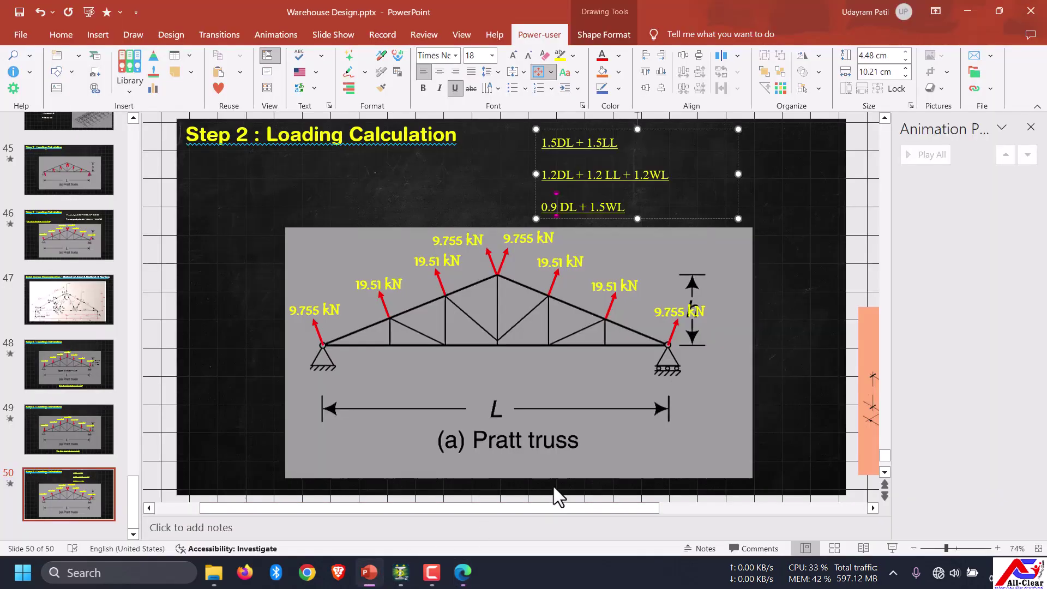
pyautogui.click(402, 579)
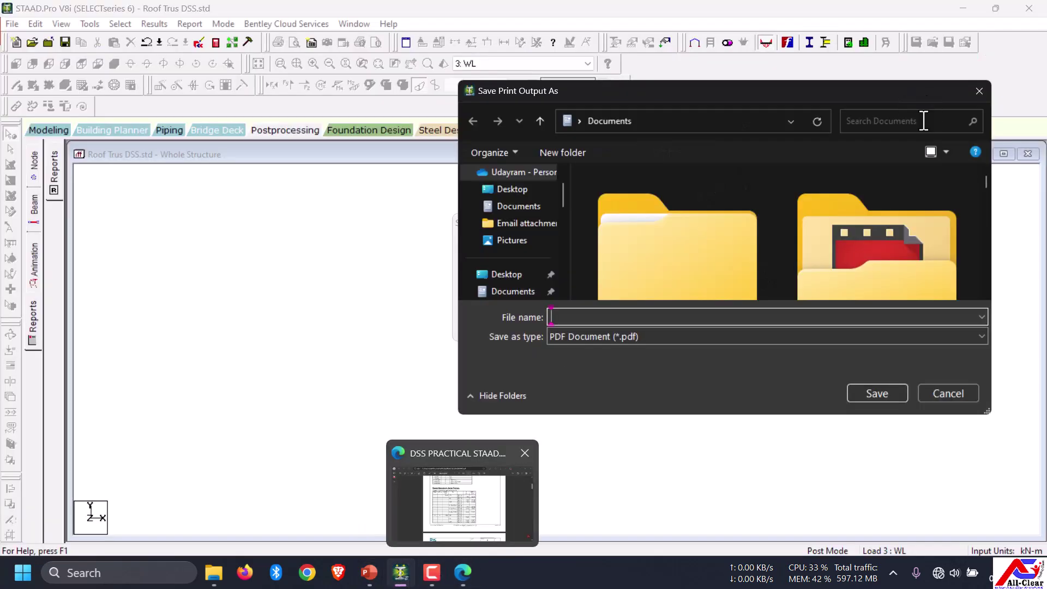
pyautogui.click(978, 91)
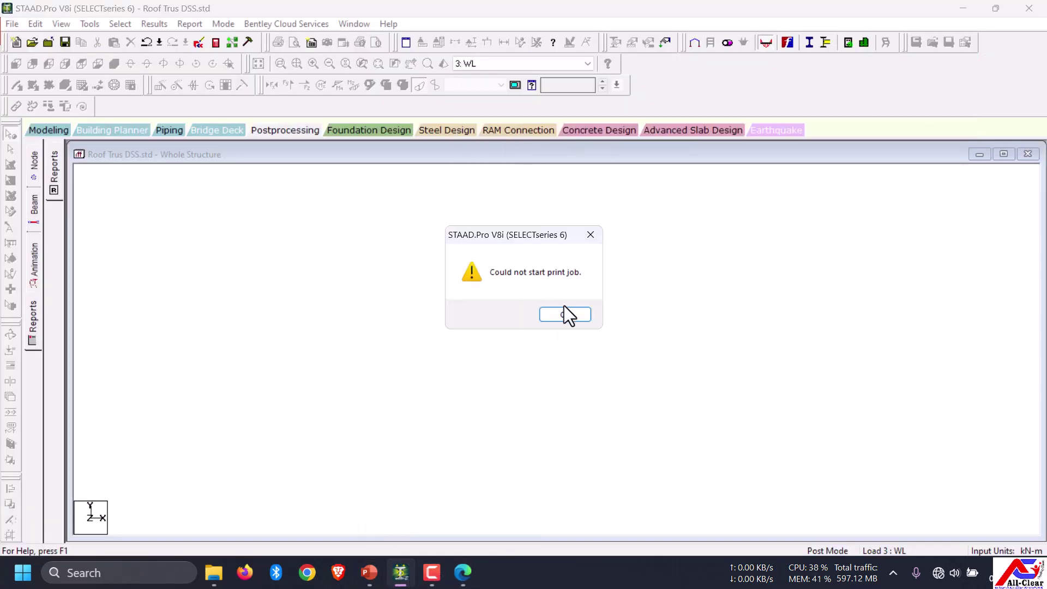
pyautogui.click(563, 314)
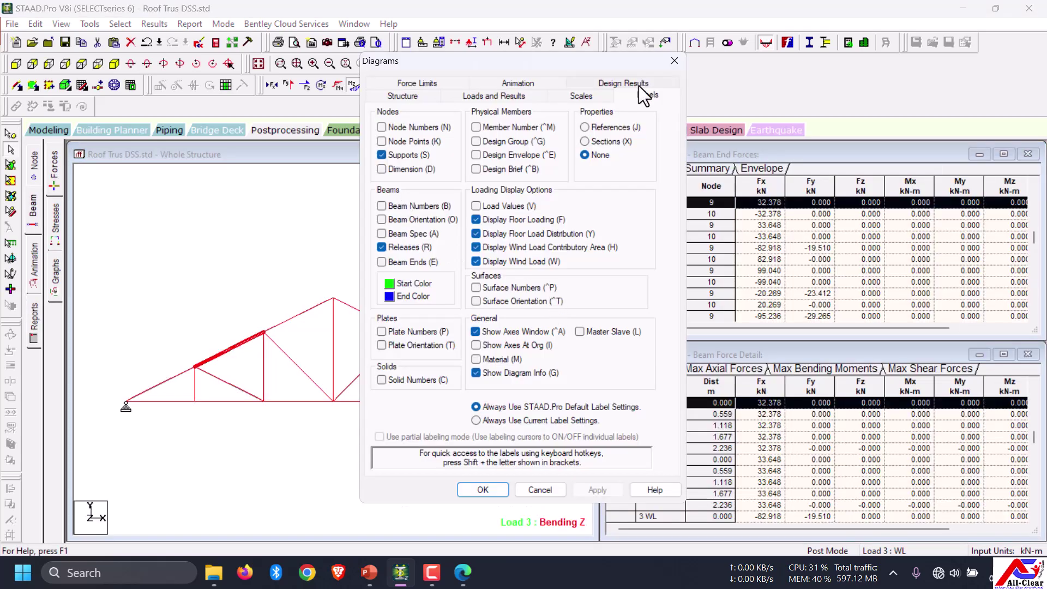
# - Deselect the highlighted beam and display the beam number labels on the truss in the beam forces view
pyautogui.click(673, 60)
pyautogui.click(440, 269)
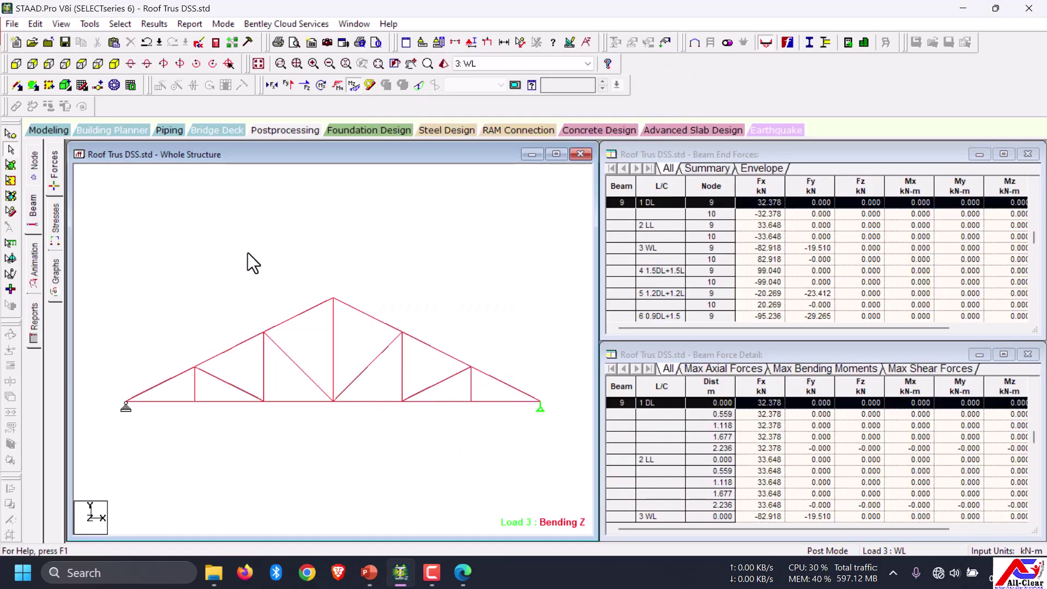
pyautogui.rightClick(252, 213)
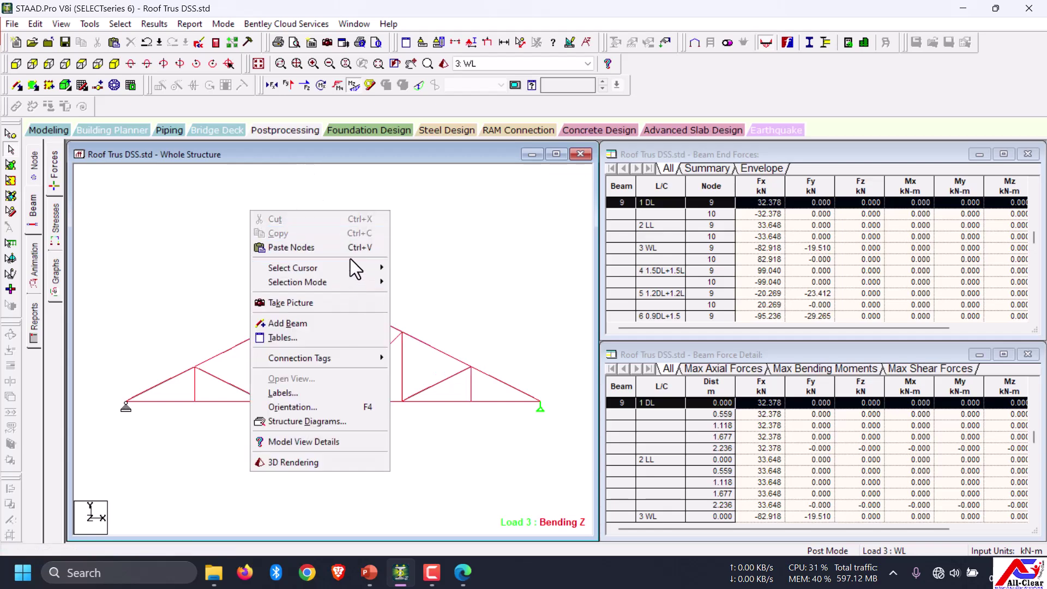
pyautogui.click(342, 395)
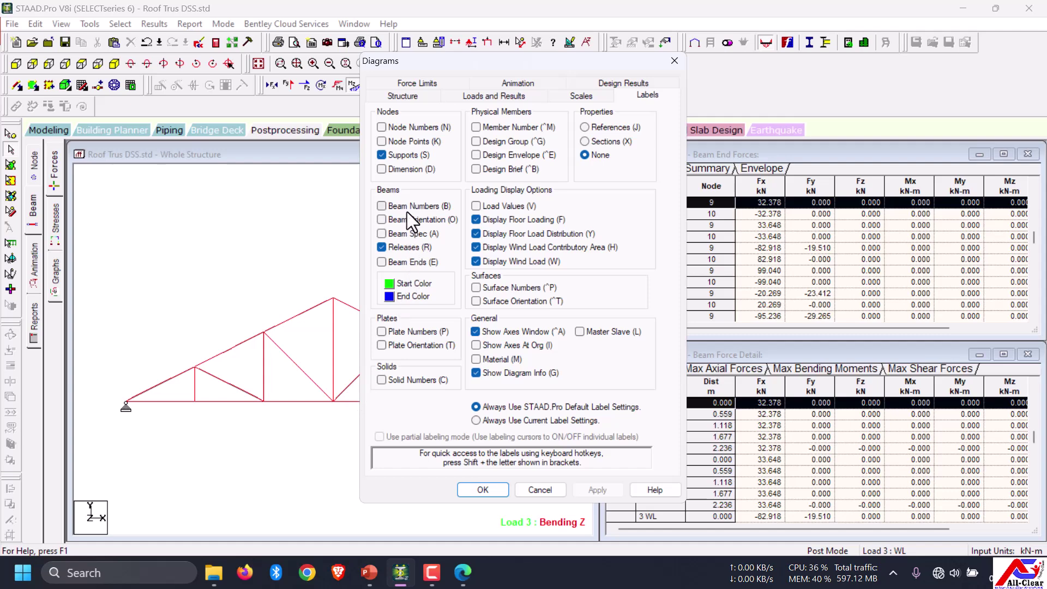
pyautogui.click(483, 489)
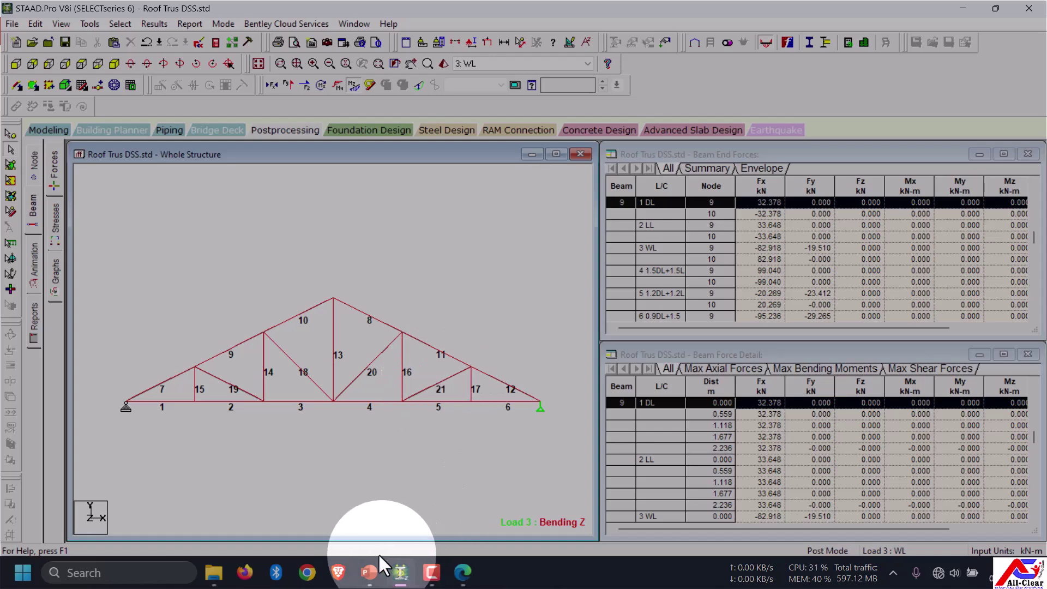
# - Compare the beam numbers on the STAAD.Pro truss with the Beam Maximum Axial Forces table in the PDF report
pyautogui.click(463, 572)
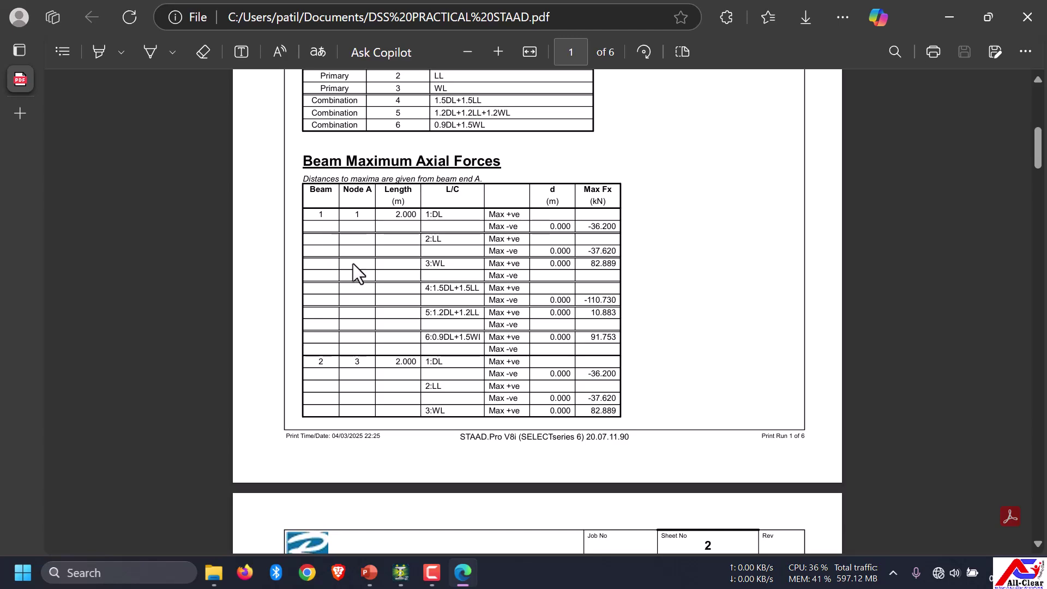
pyautogui.click(400, 572)
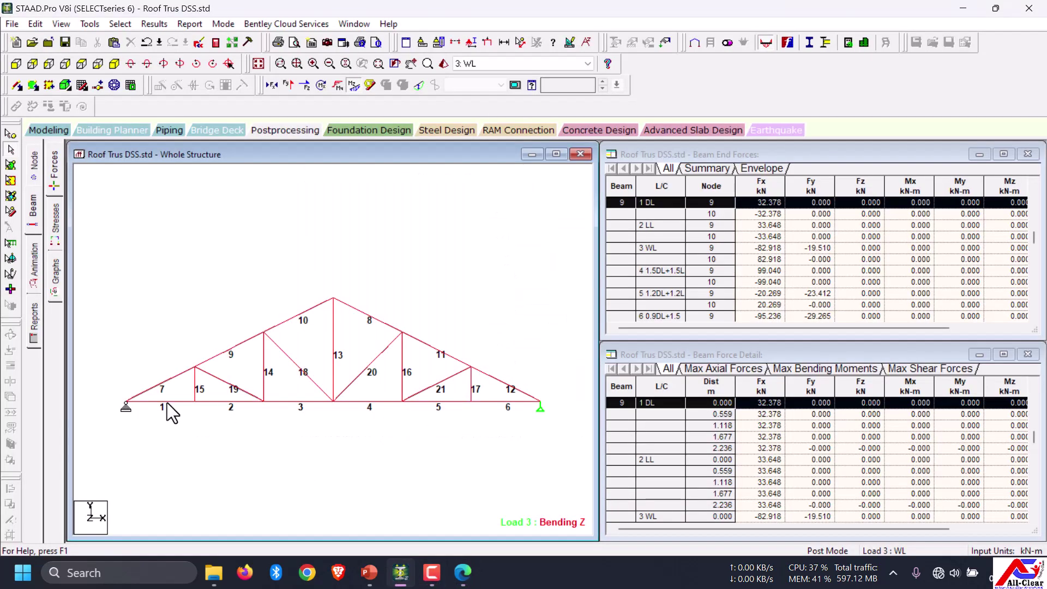
pyautogui.click(462, 571)
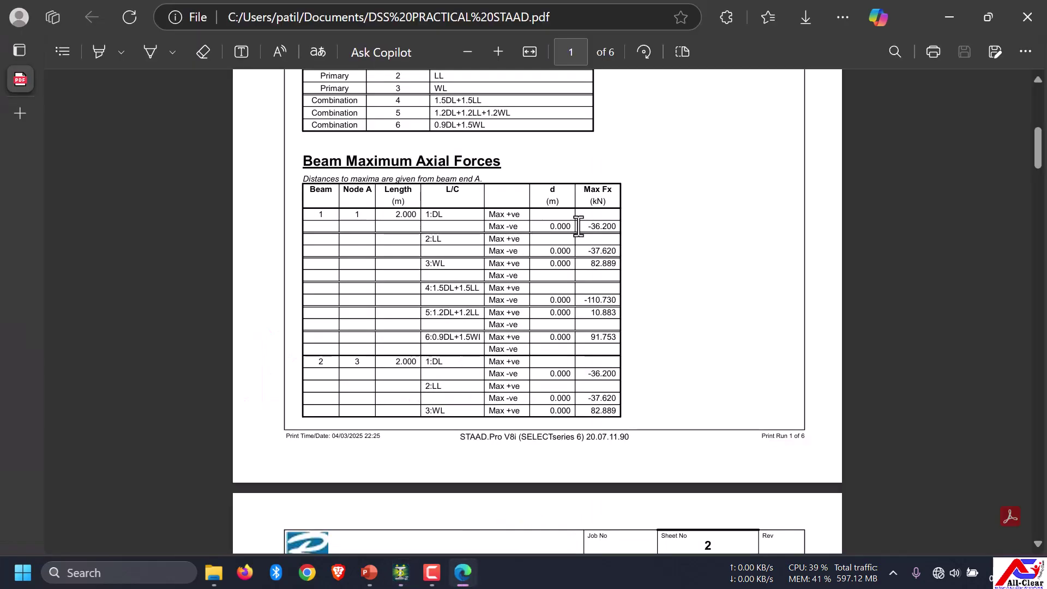